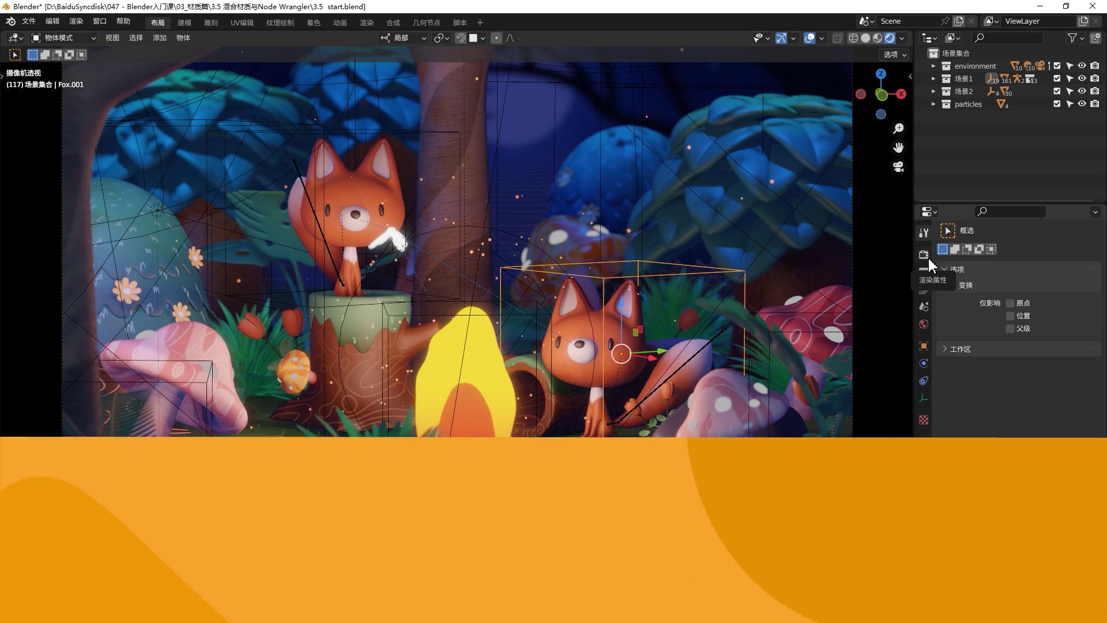
# In Output Properties, create a new OUTPUT1 folder for the rendered frames
pyautogui.click(923, 271)
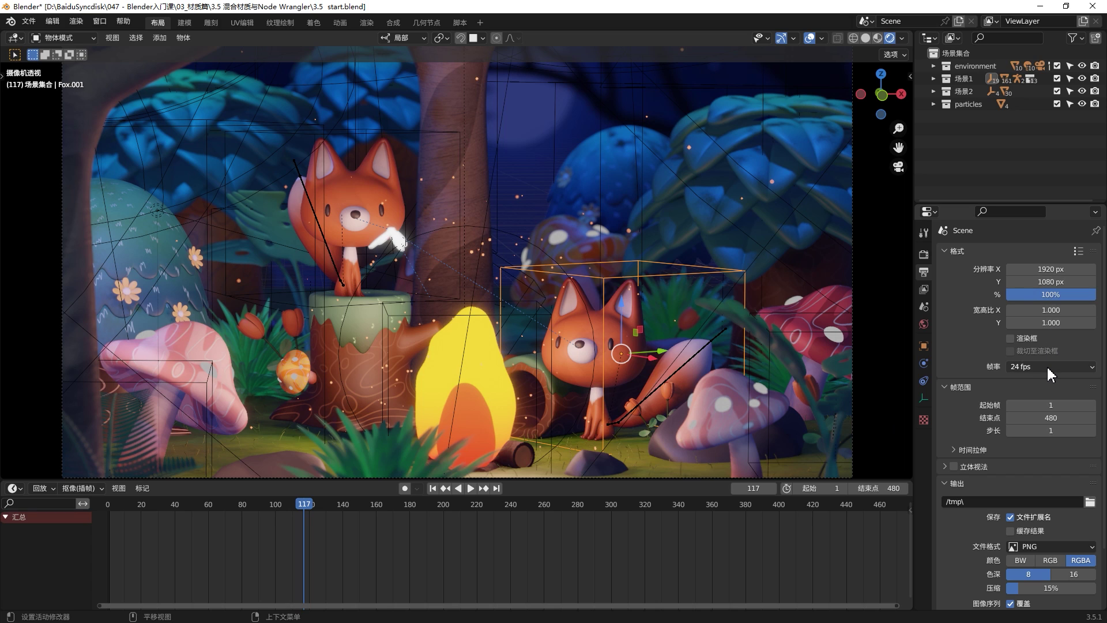
pyautogui.click(1089, 503)
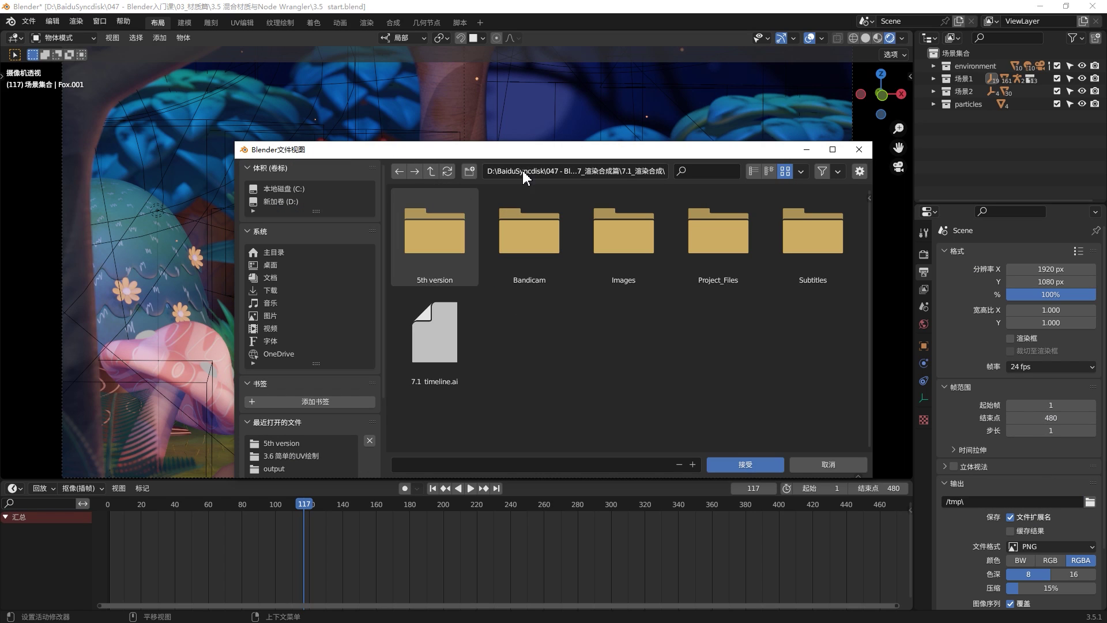
pyautogui.click(469, 171)
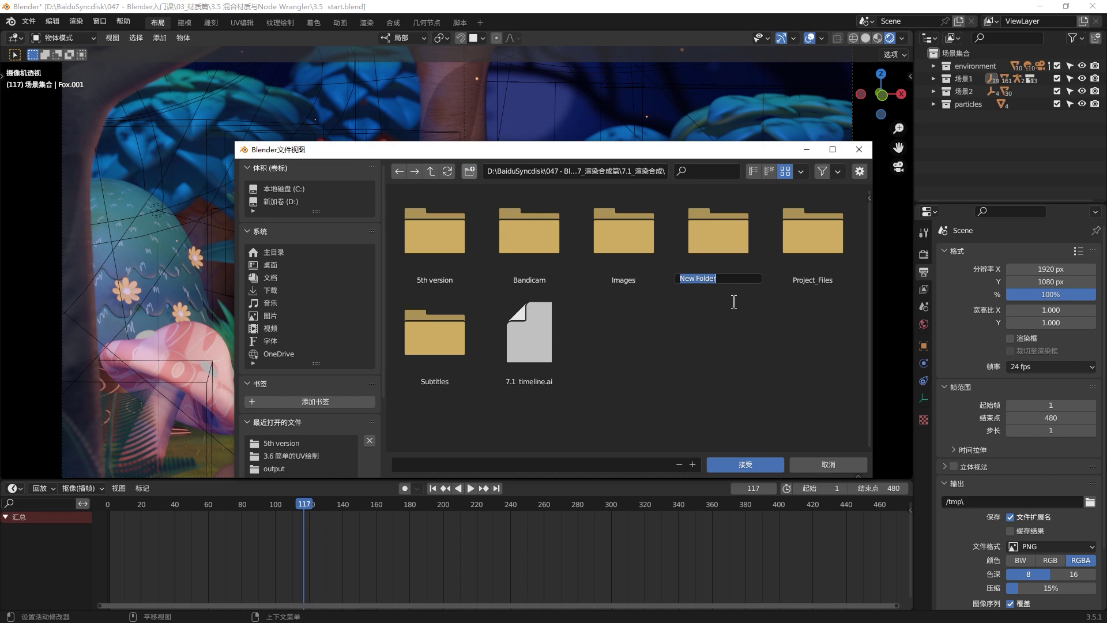
pyautogui.write('OUTPUT1')
pyautogui.press('Return')
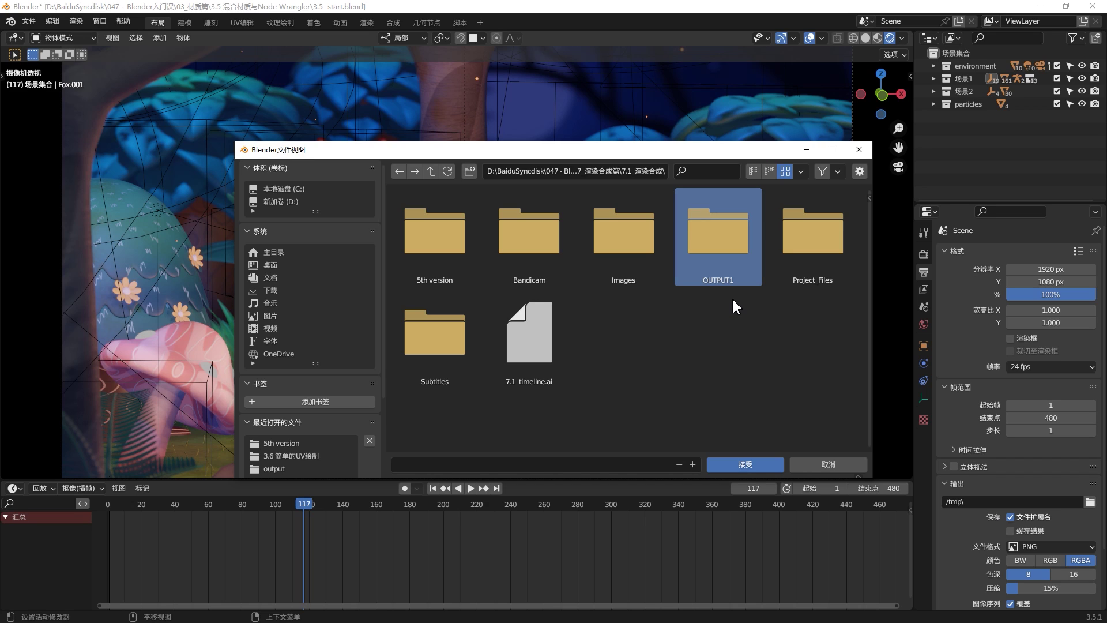
# Enter the OUTPUT1 folder and accept TEST as the output file name
pyautogui.doubleClick(725, 243)
pyautogui.click(526, 464)
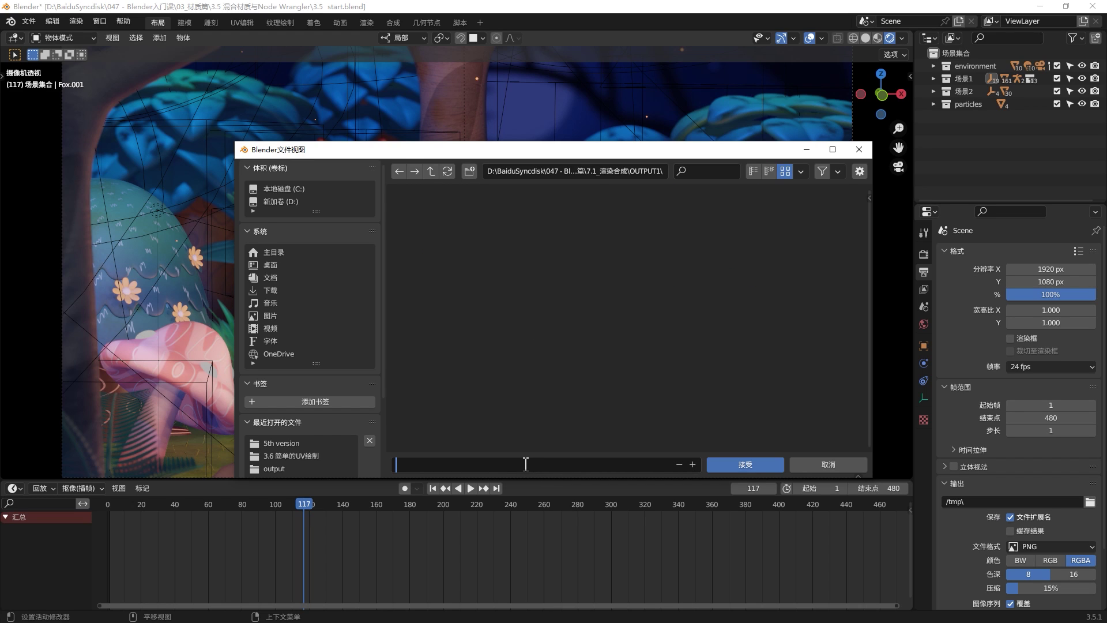
pyautogui.write('TEST')
pyautogui.click(741, 466)
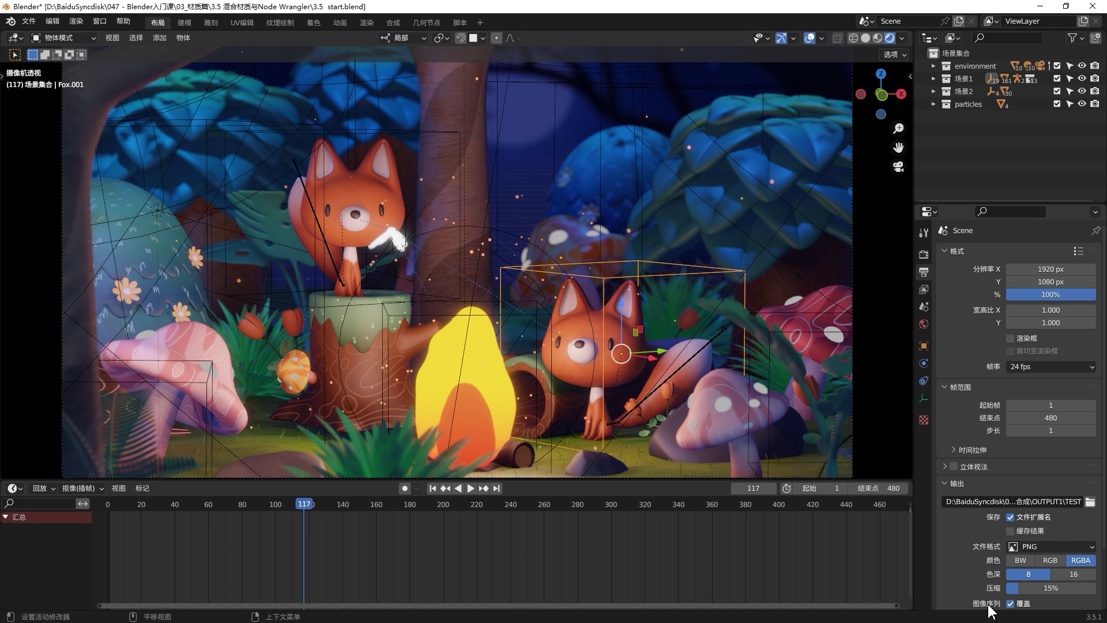
pyautogui.scroll(-3, 980, 461)
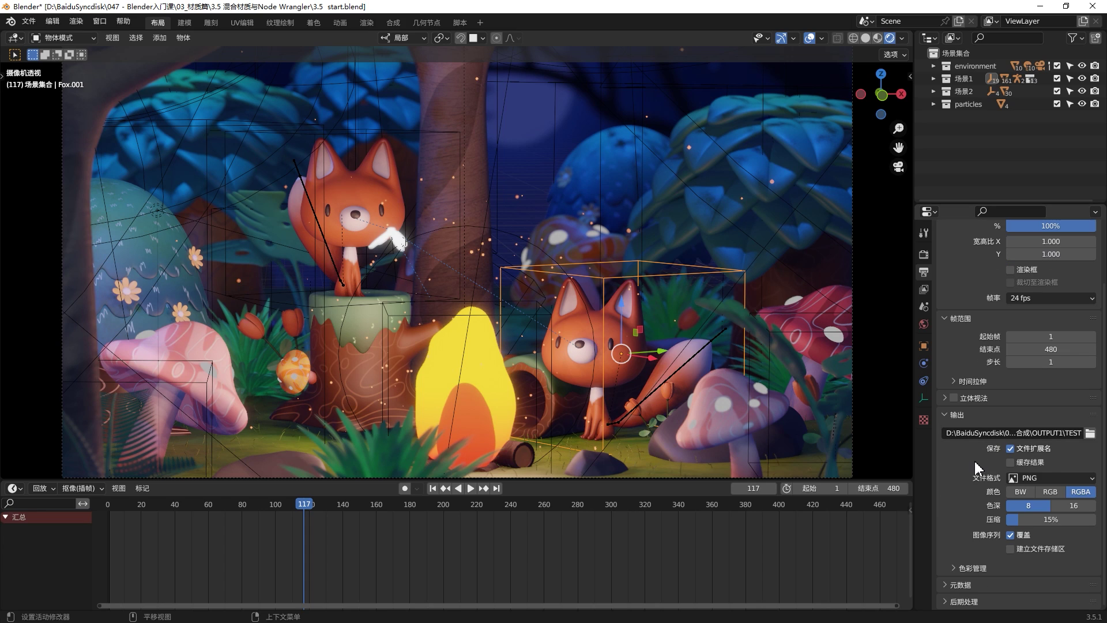
pyautogui.click(1048, 479)
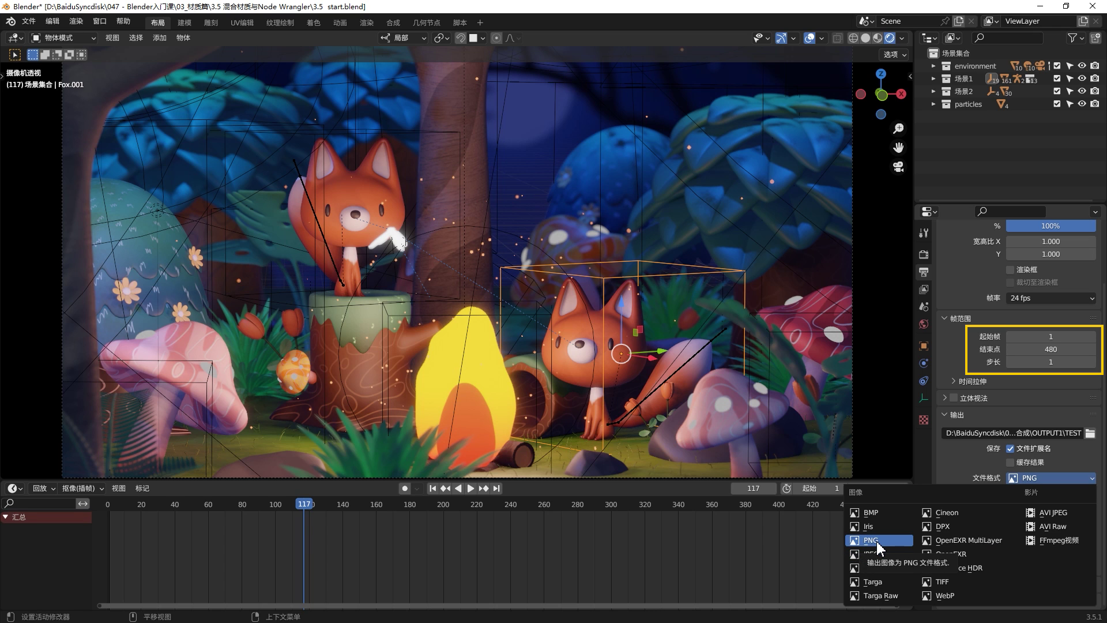
# Reselect PNG as the output file format and scroll the Output panel back up
pyautogui.click(875, 541)
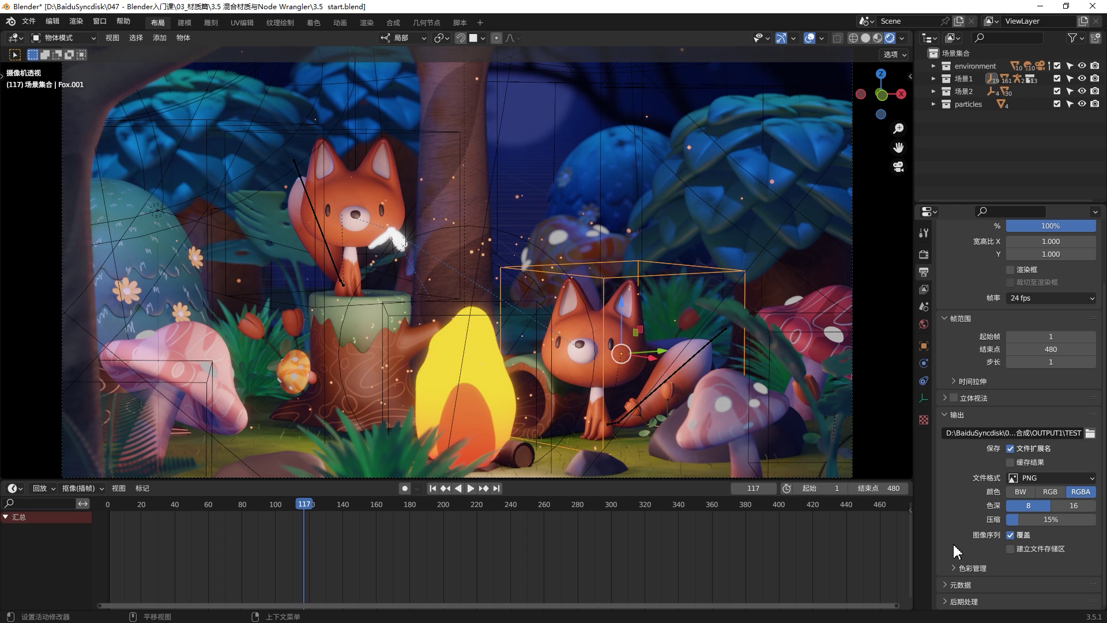
pyautogui.scroll(1, 951, 539)
pyautogui.scroll(2, 950, 528)
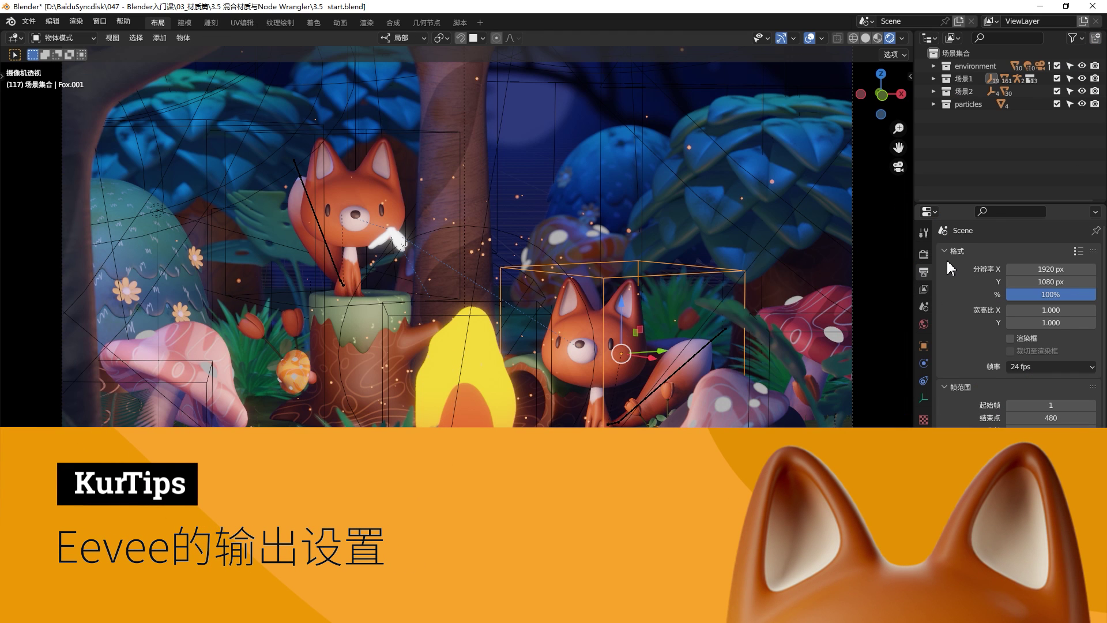
# Render the frame with Eevee at 64 samples, then switch to an empty render slot
pyautogui.click(924, 254)
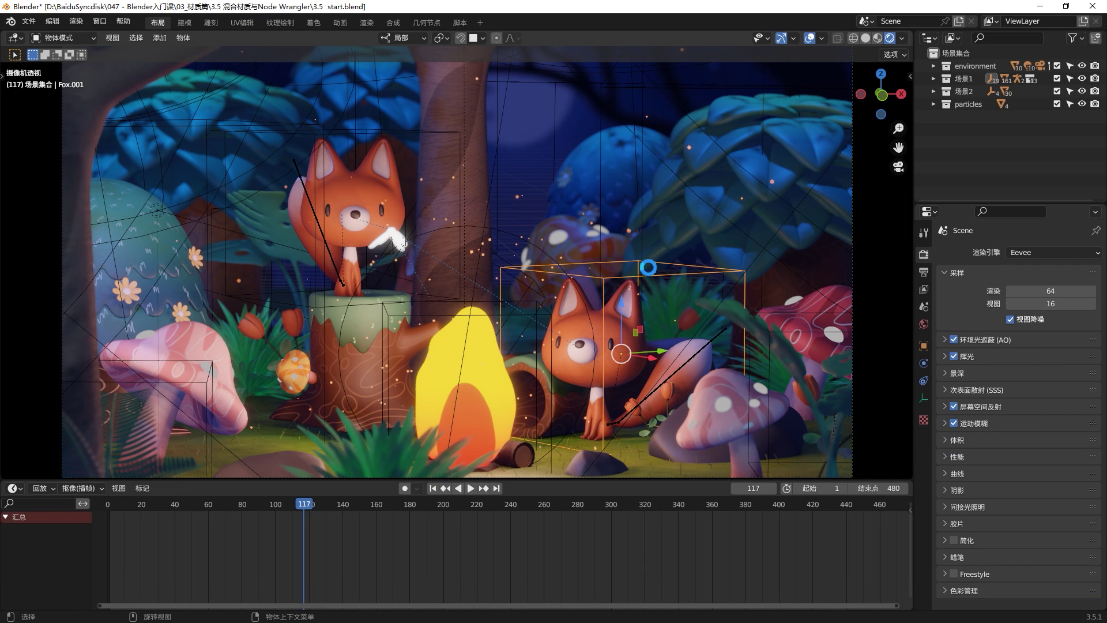
pyautogui.press('F12')
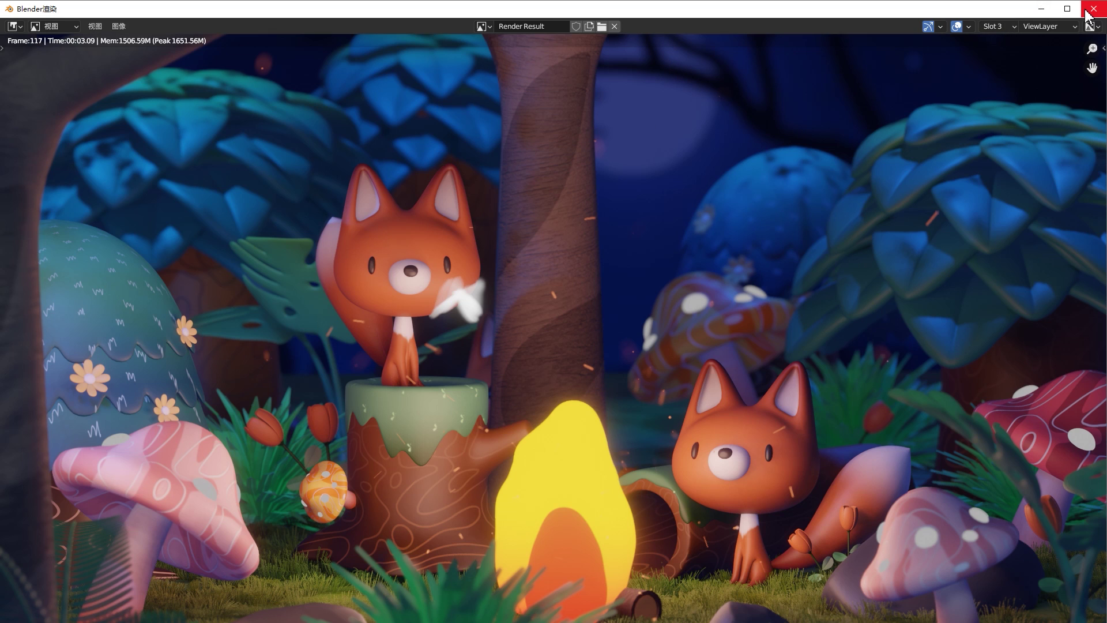
pyautogui.click(997, 27)
pyautogui.click(1004, 41)
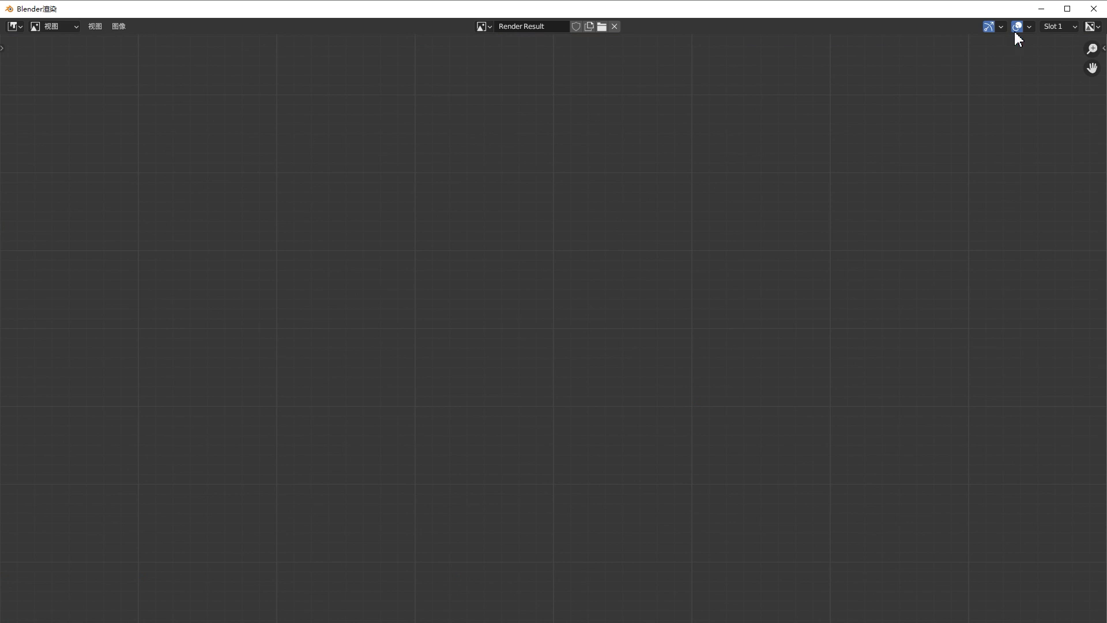
pyautogui.click(1040, 9)
# Set Eevee render samples to 128 and render the frame again
pyautogui.click(1058, 284)
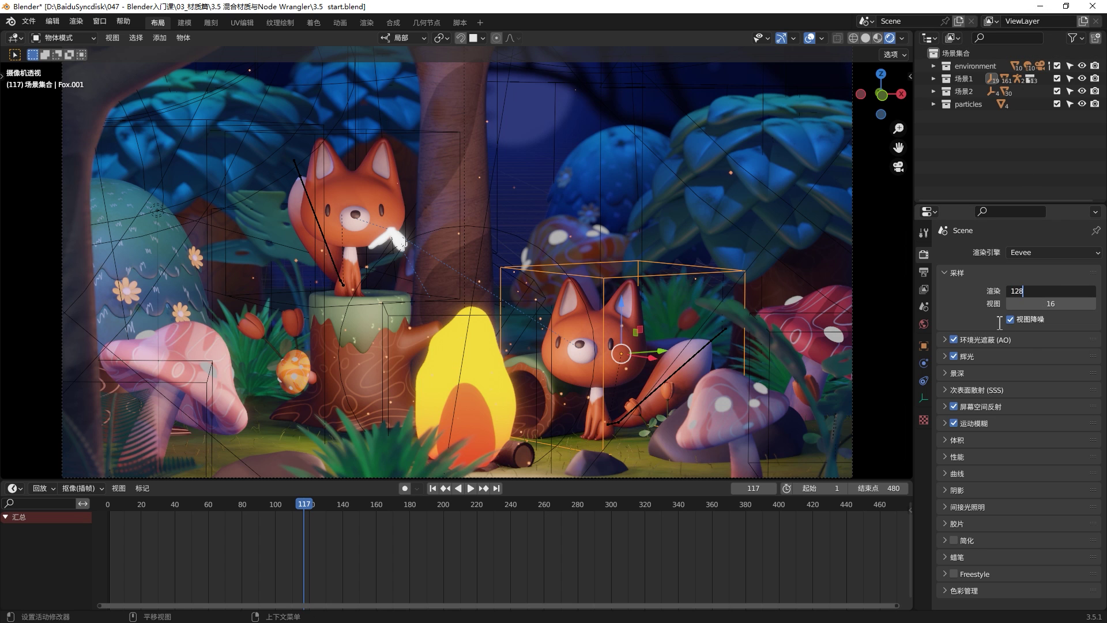
pyautogui.press('Return')
pyautogui.press('F12')
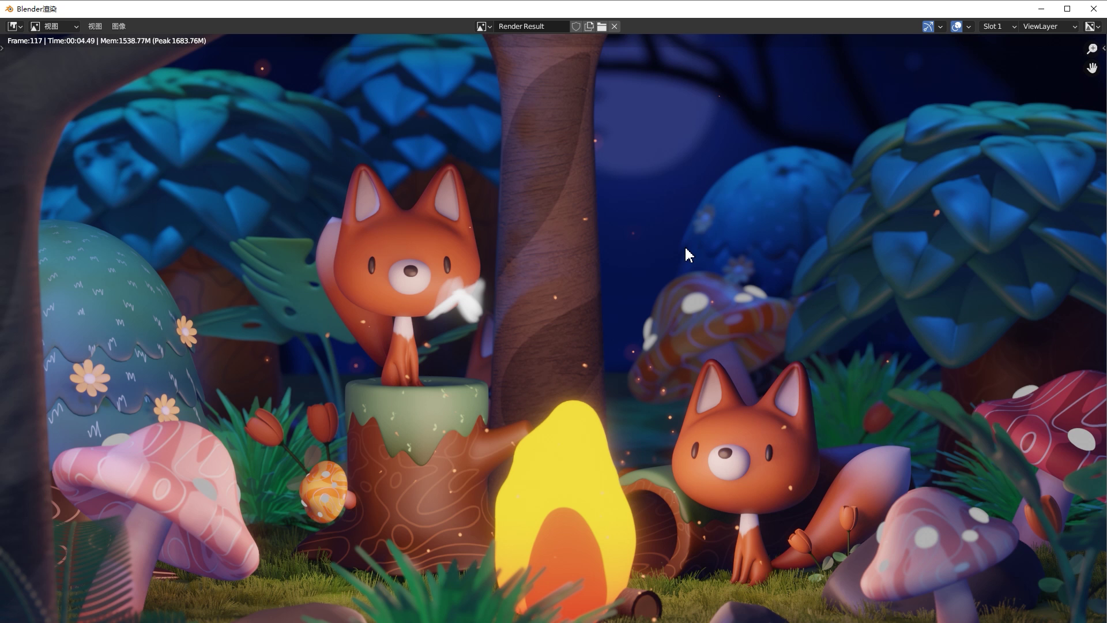
# Toggle between the 64-sample and 128-sample render slots to compare, then close the render
pyautogui.click(1014, 26)
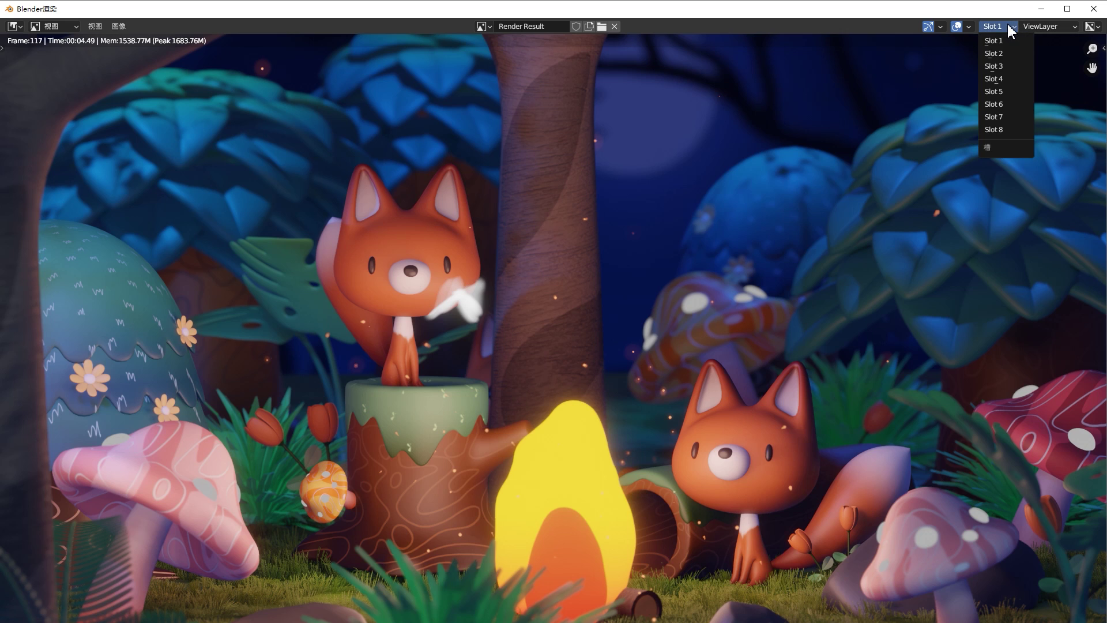
pyautogui.click(1008, 65)
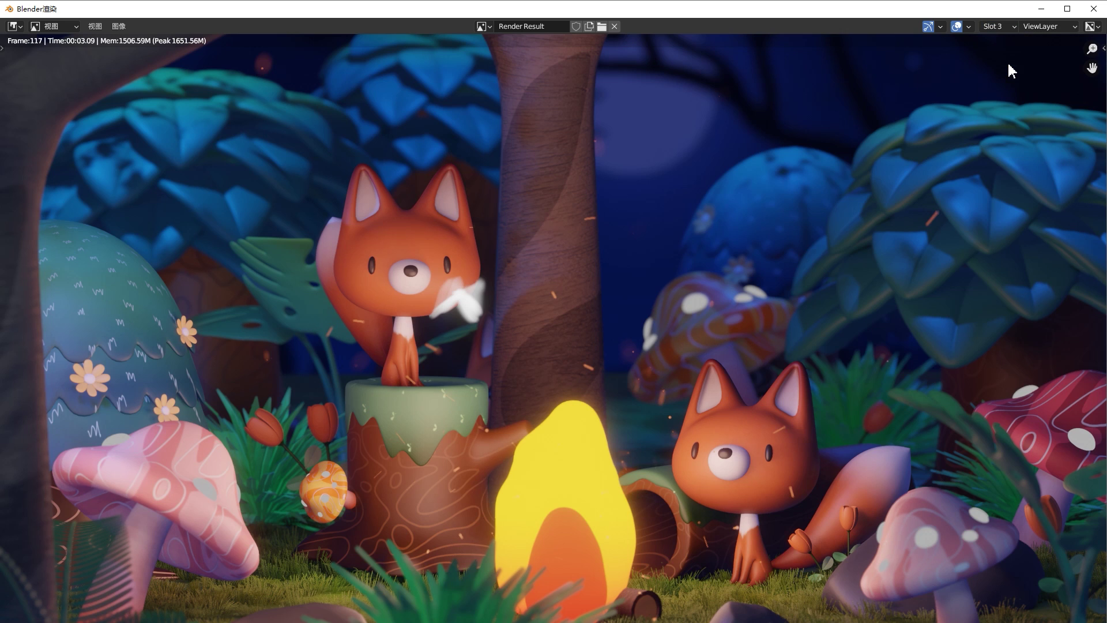
pyautogui.click(1008, 28)
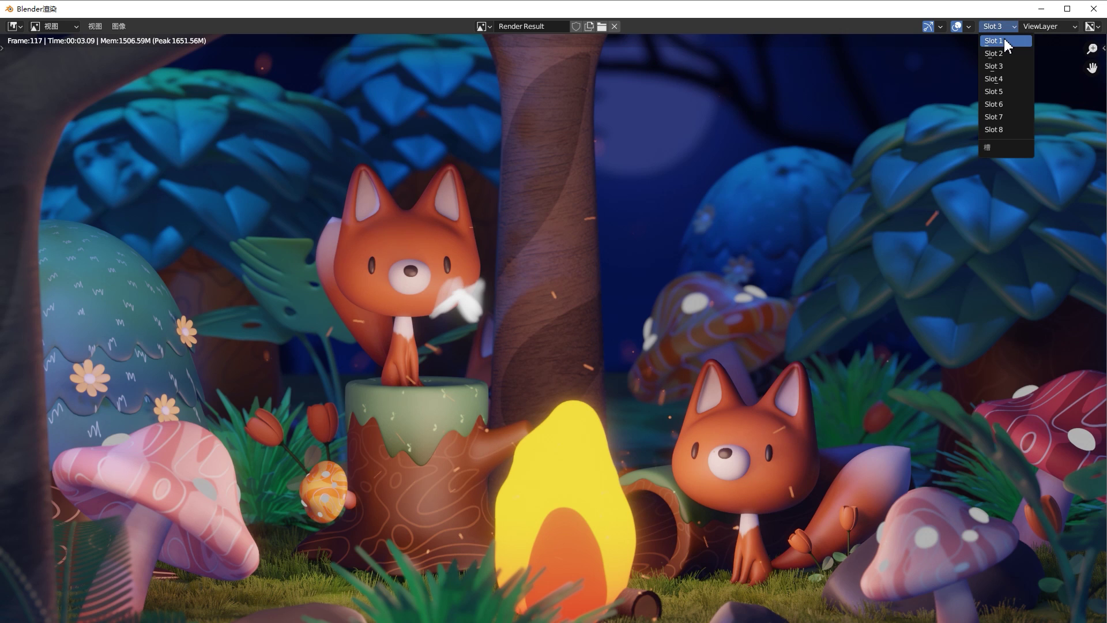
pyautogui.click(1007, 41)
pyautogui.click(1006, 27)
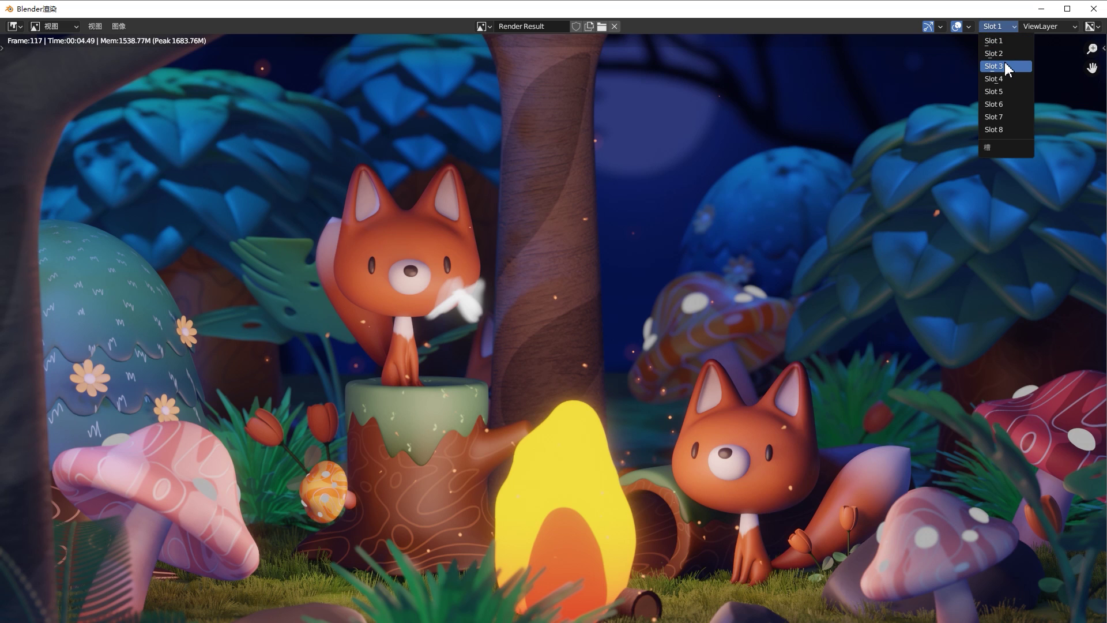
pyautogui.click(1006, 67)
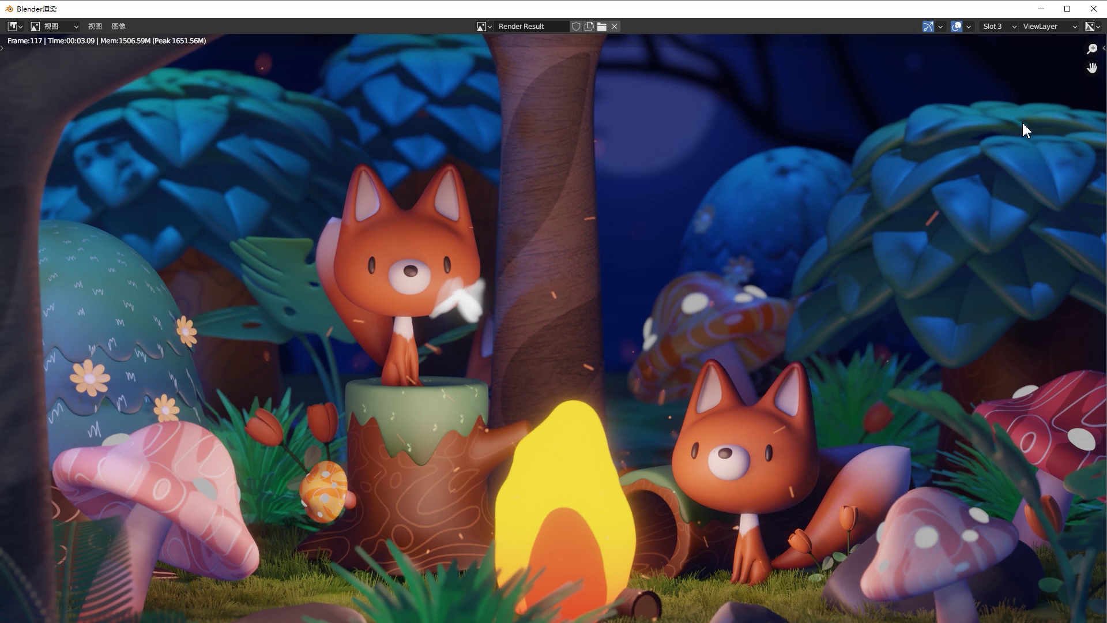
pyautogui.click(1003, 26)
pyautogui.click(1007, 42)
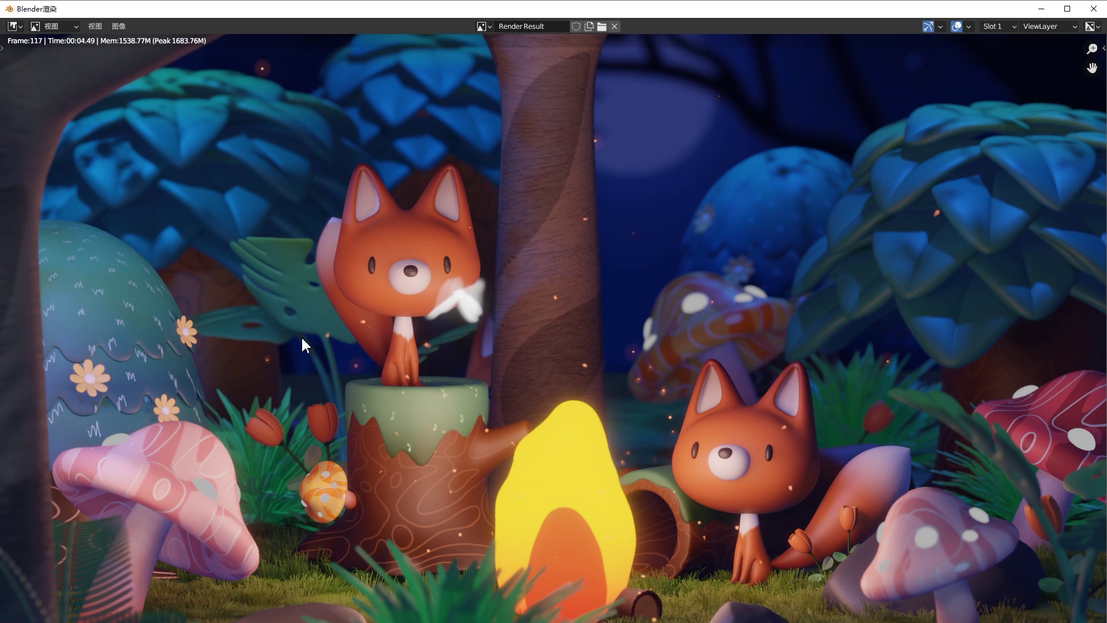
pyautogui.click(1094, 8)
pyautogui.click(1053, 291)
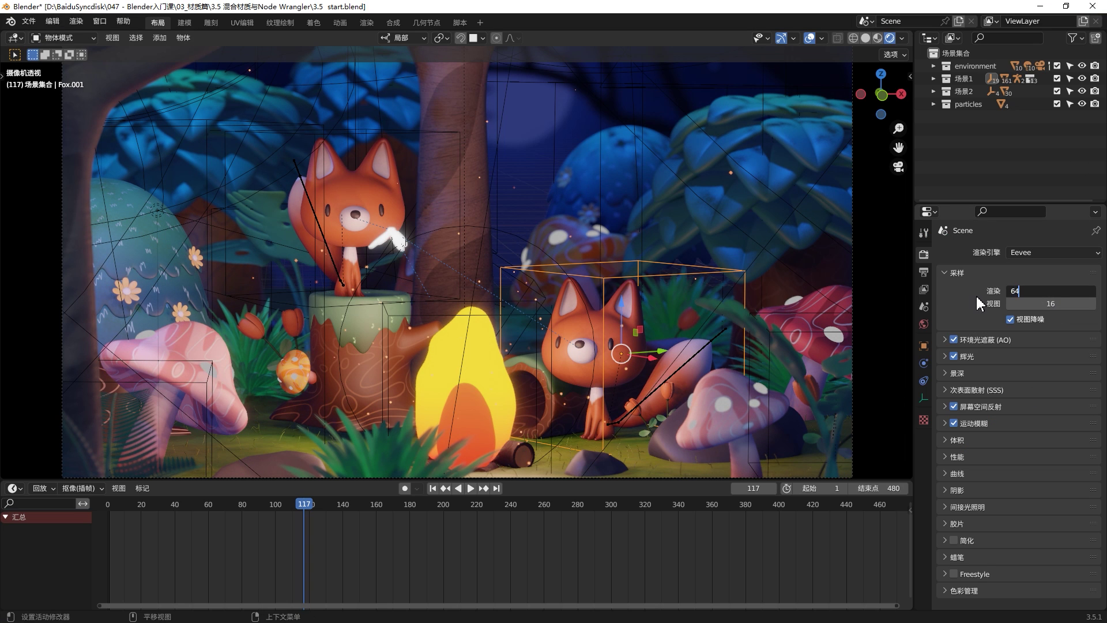
# Restore 64 render samples and toggle ambient occlusion off and on to compare shading
pyautogui.press('Return')
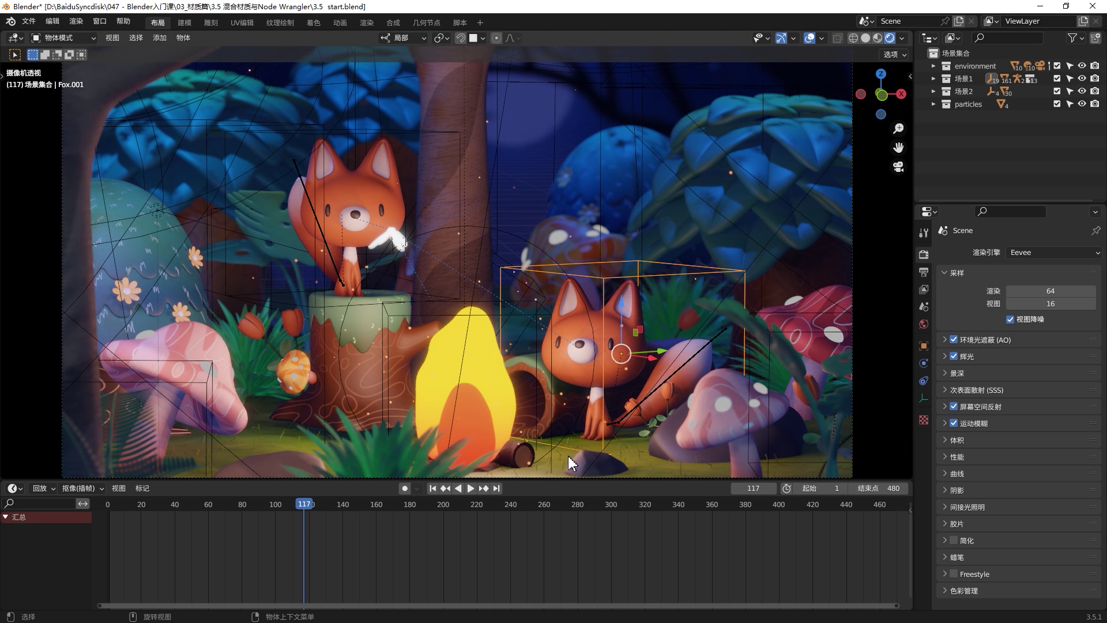
pyautogui.scroll(2, 577, 452)
pyautogui.scroll(2, 599, 429)
pyautogui.scroll(2, 616, 412)
pyautogui.scroll(2, 640, 418)
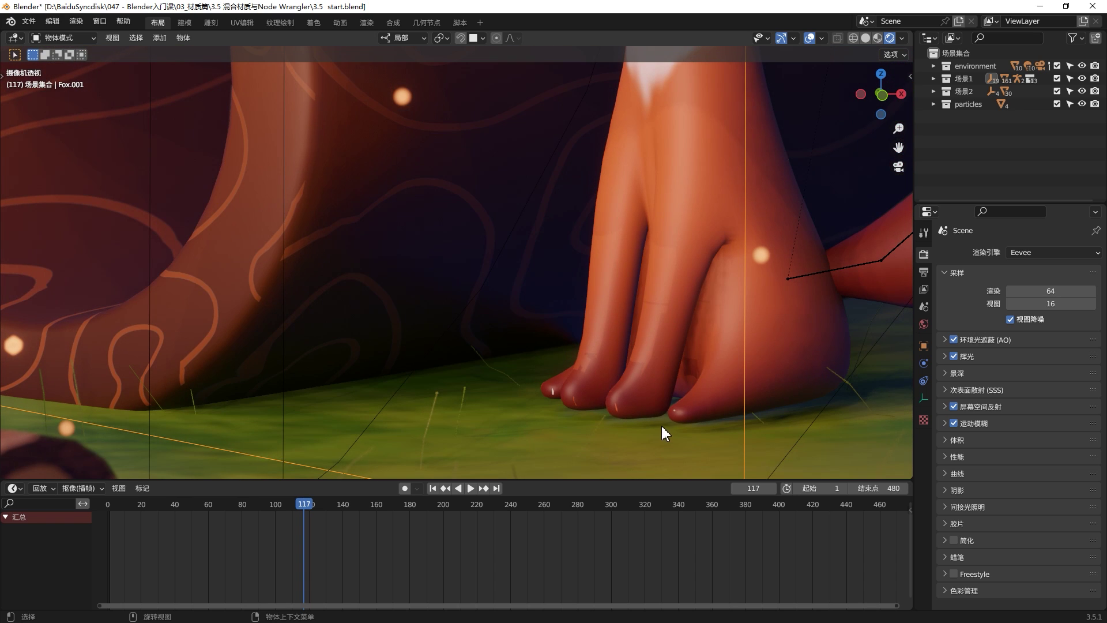
pyautogui.click(953, 340)
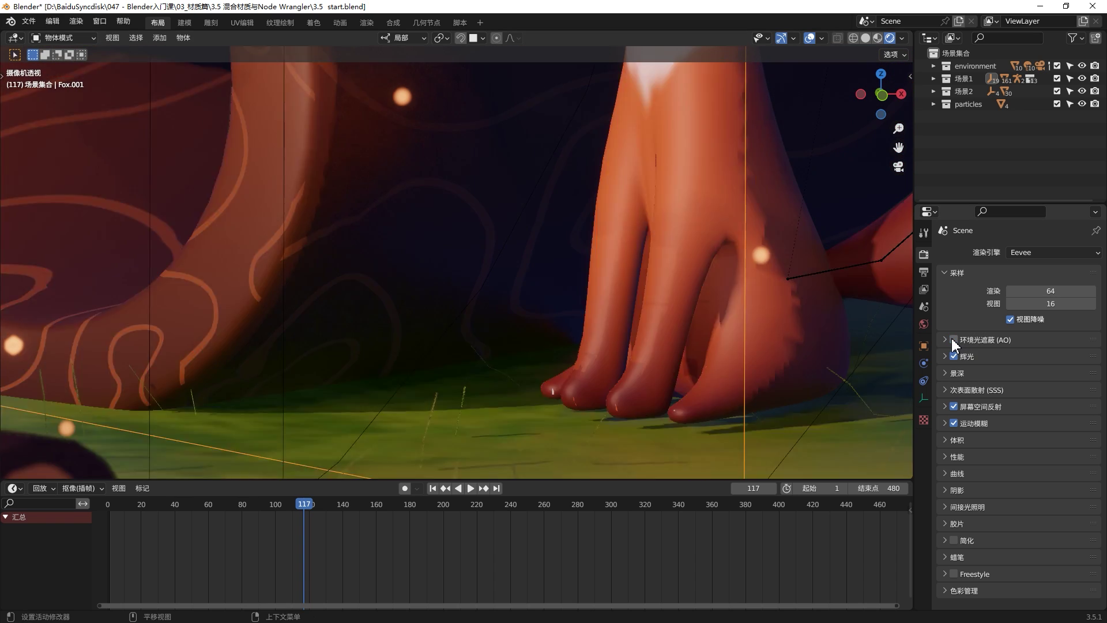
pyautogui.click(952, 340)
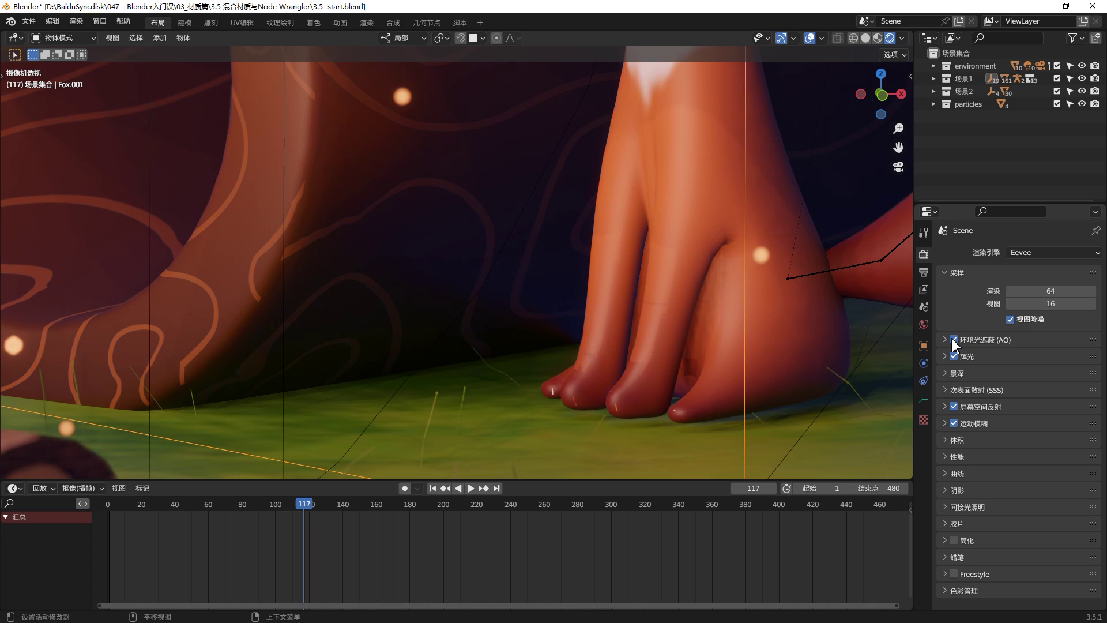
pyautogui.click(953, 340)
pyautogui.click(953, 340)
# Expand the Bloom settings and experiment with bloom radius values, including 3
pyautogui.scroll(-2, 665, 368)
pyautogui.scroll(-2, 665, 368)
pyautogui.scroll(-2, 666, 372)
pyautogui.scroll(-1, 666, 372)
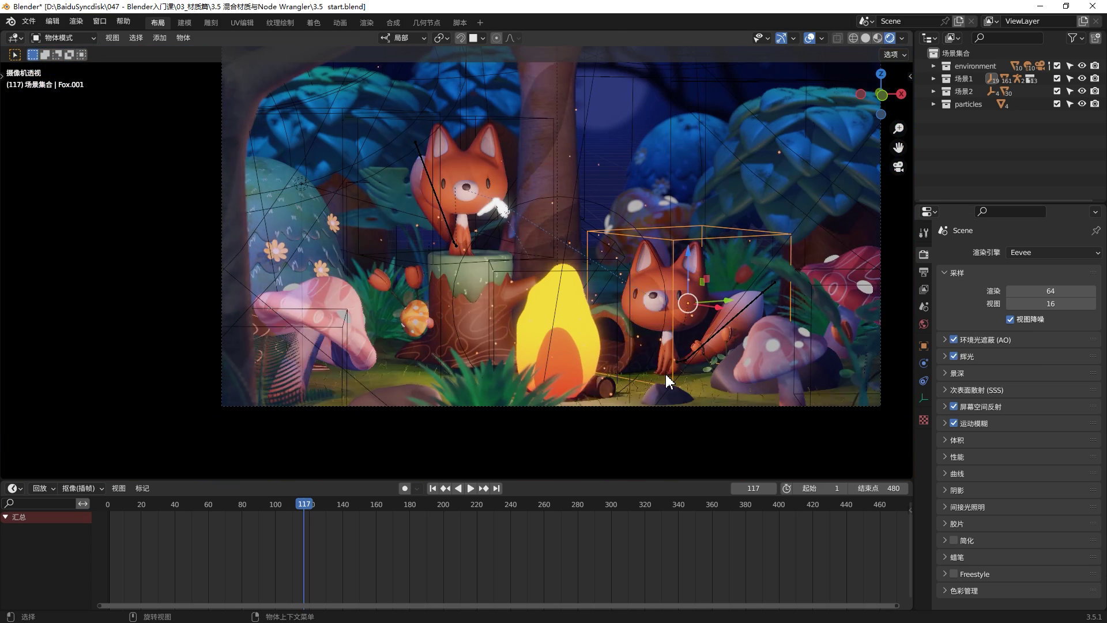
pyautogui.keyDown('shift'); pyautogui.moveTo(665, 372); pyautogui.dragTo(641, 361, button='middle'); pyautogui.keyUp('shift')
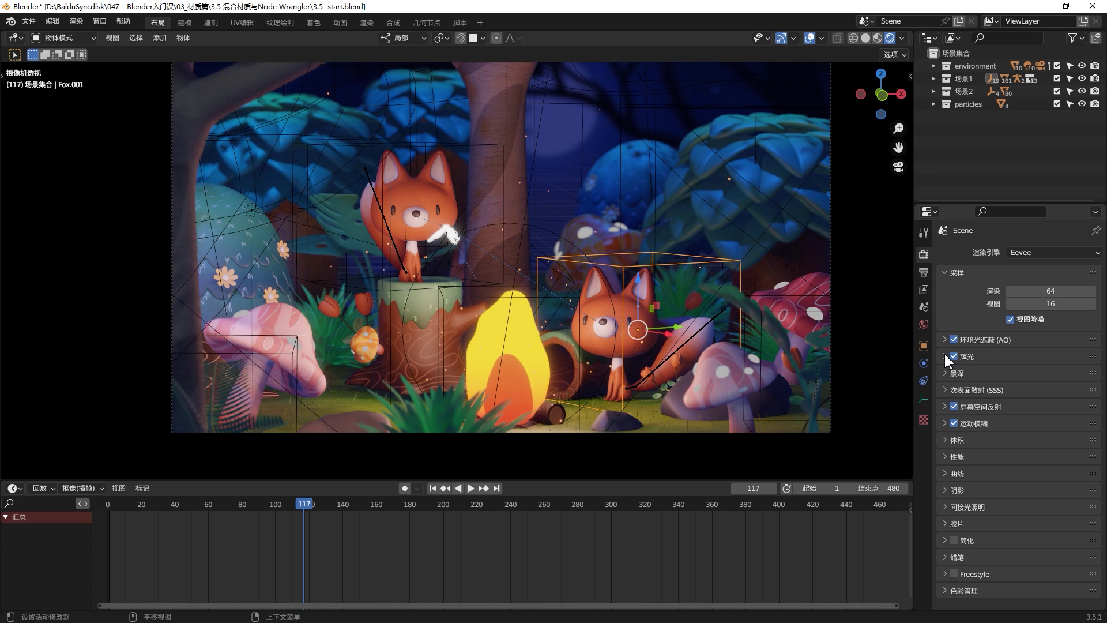
pyautogui.click(944, 355)
pyautogui.write('3')
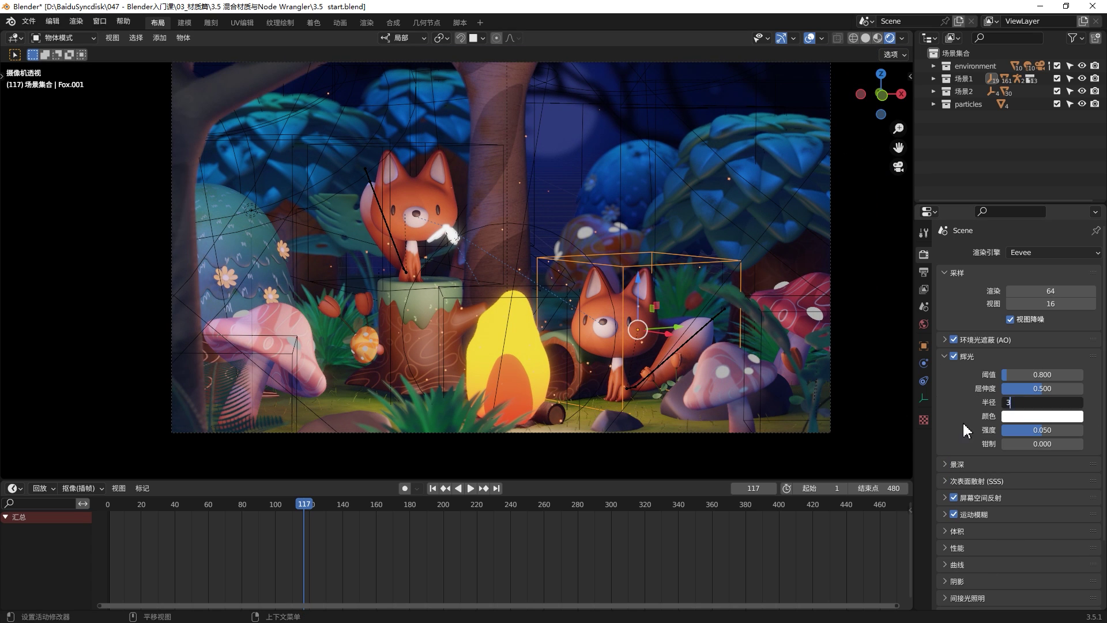
pyautogui.click(1015, 402)
pyautogui.write('3')
pyautogui.press('Return')
pyautogui.moveTo(1022, 406); pyautogui.dragTo(1060, 406)
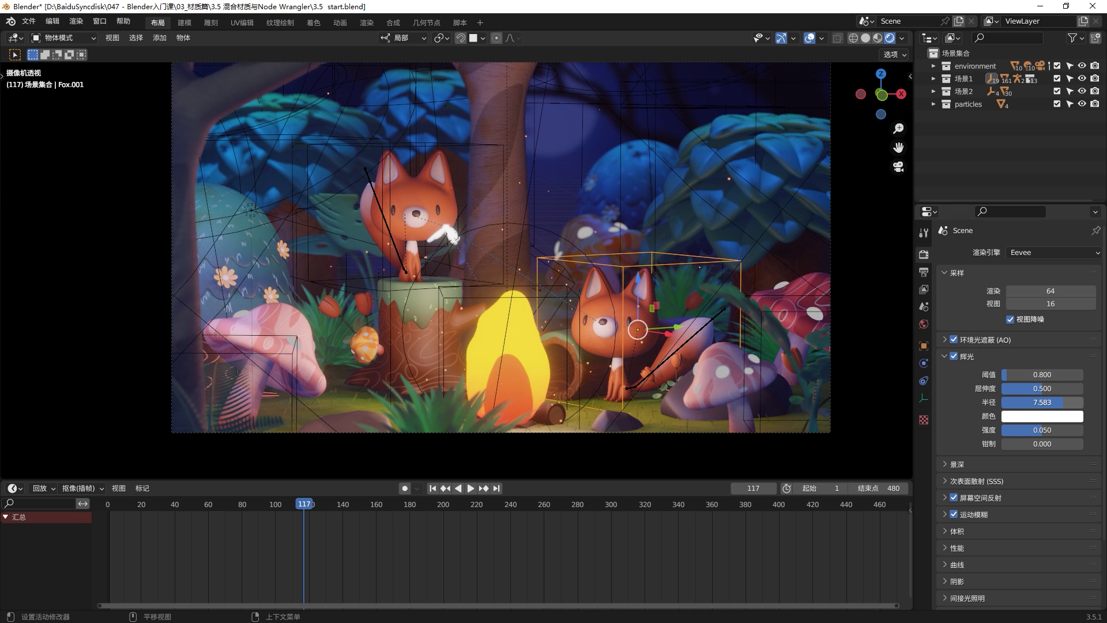
pyautogui.click(1032, 403)
pyautogui.write('2')
pyautogui.press('Return')
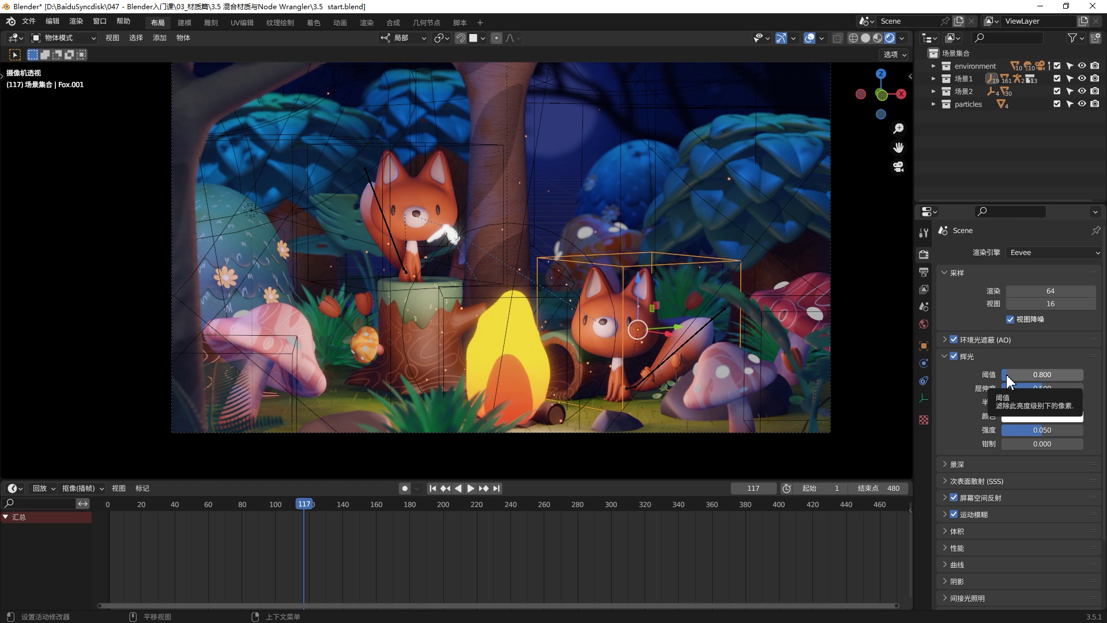
# Raise the bloom threshold to exactly 2
pyautogui.moveTo(1005, 374)
pyautogui.mouseDown()
pyautogui.moveTo(1078, 375)
pyautogui.moveTo(1003, 374)
pyautogui.mouseUp()
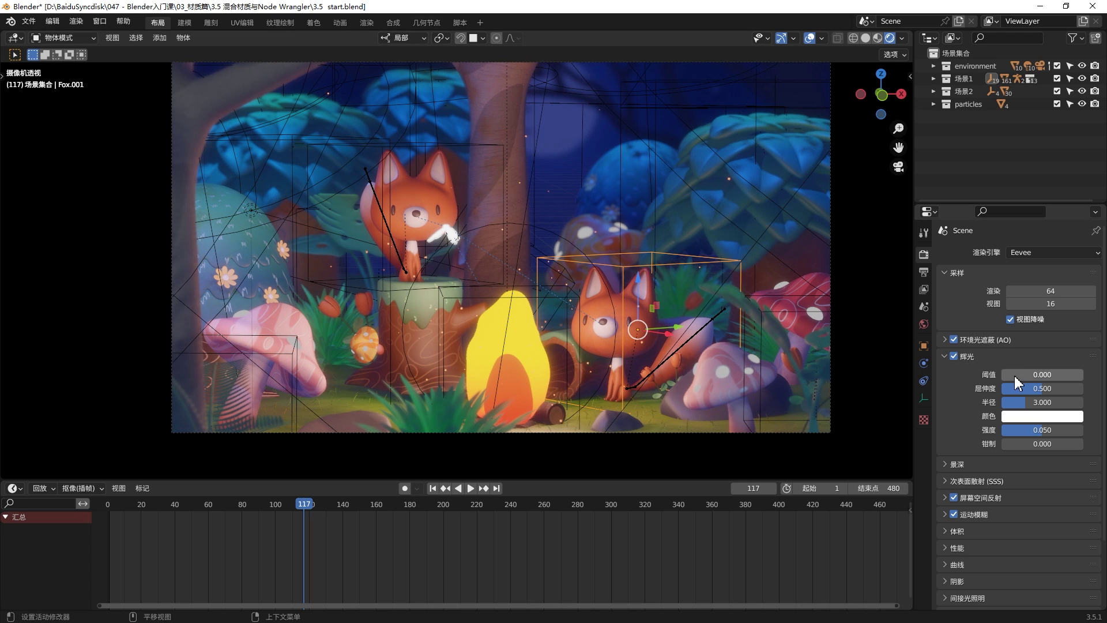
pyautogui.moveTo(1005, 374); pyautogui.dragTo(1016, 374)
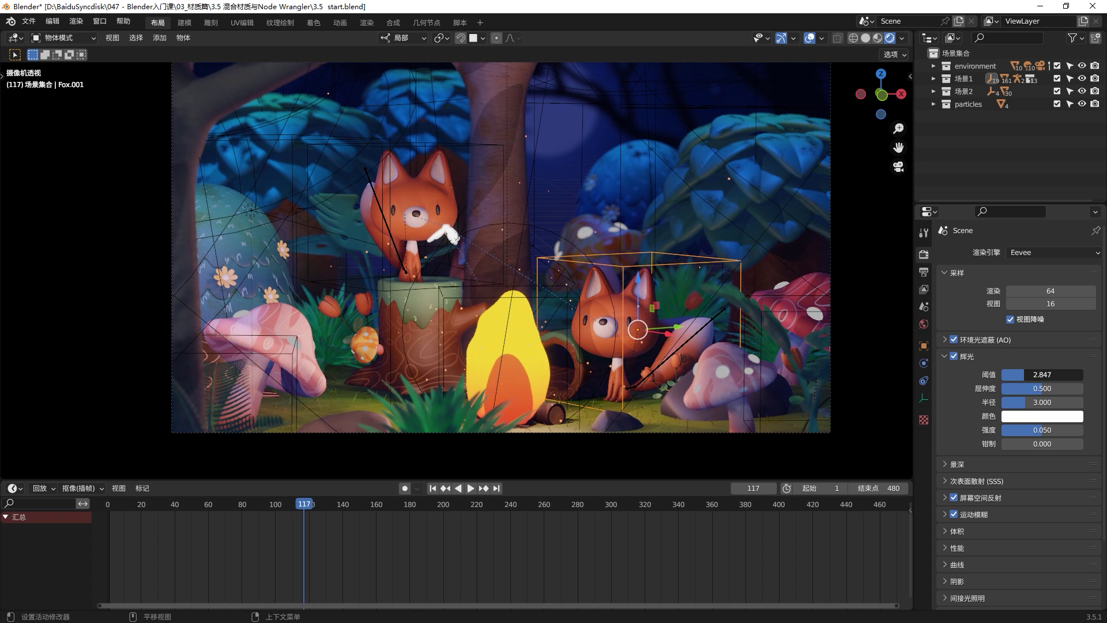
pyautogui.doubleClick(1042, 374)
pyautogui.write('2')
pyautogui.press('Return')
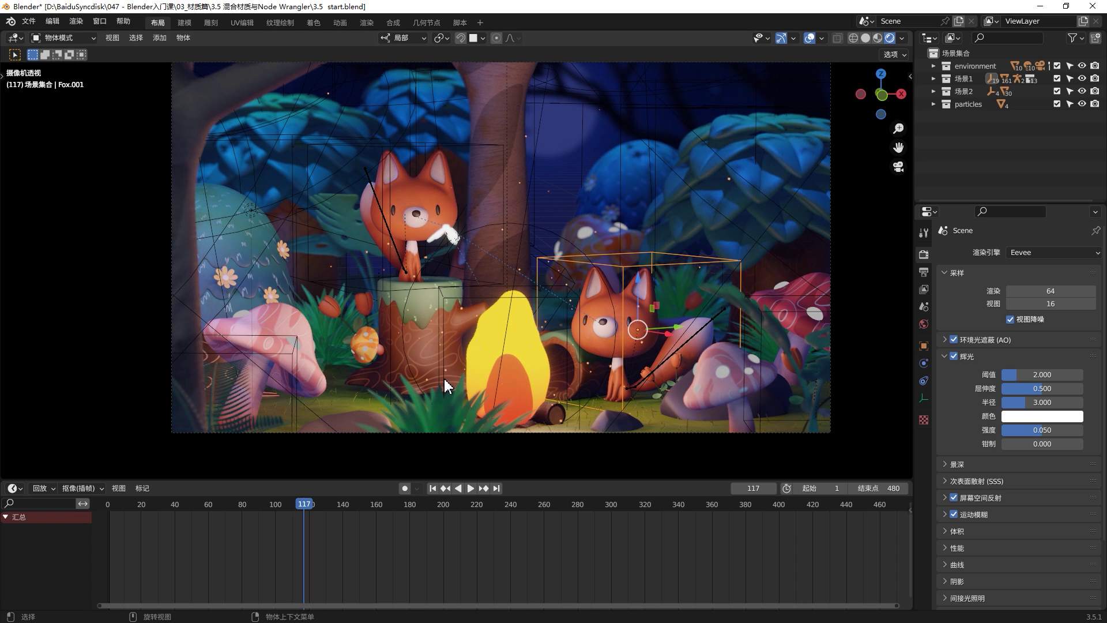
# Collapse Bloom, glance at Depth of Field, and turn off Screen Space Reflections
pyautogui.click(944, 356)
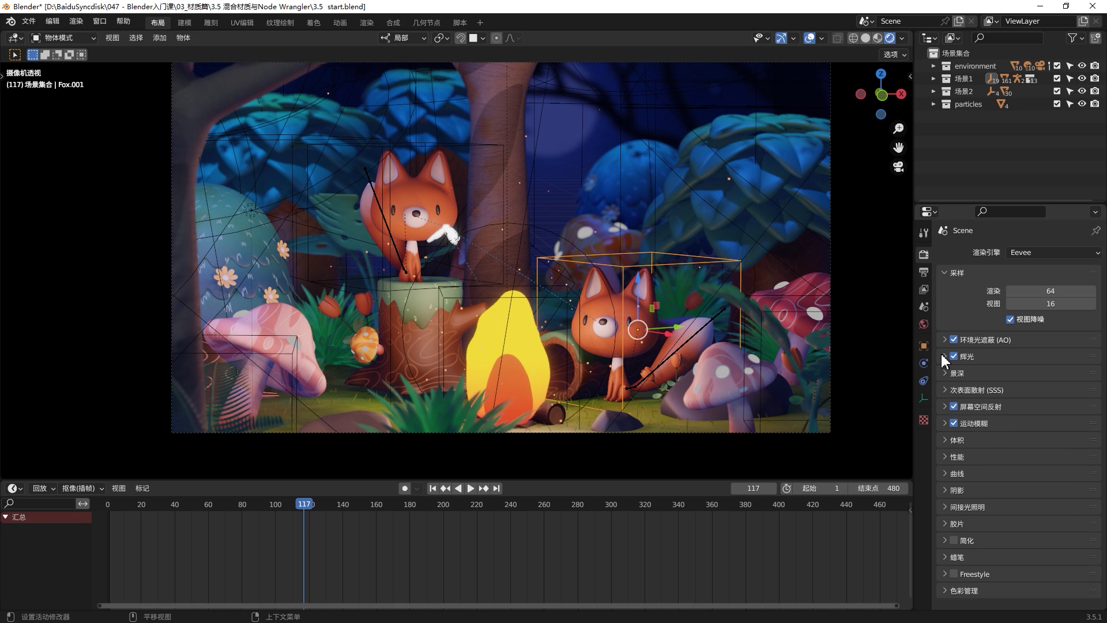
pyautogui.click(960, 375)
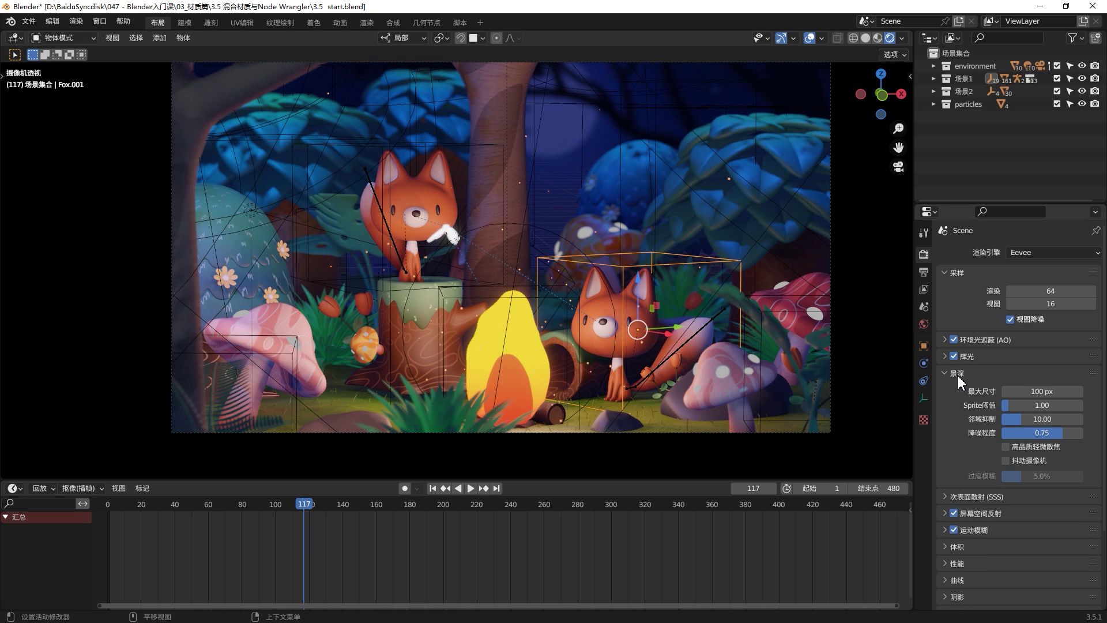
pyautogui.click(958, 373)
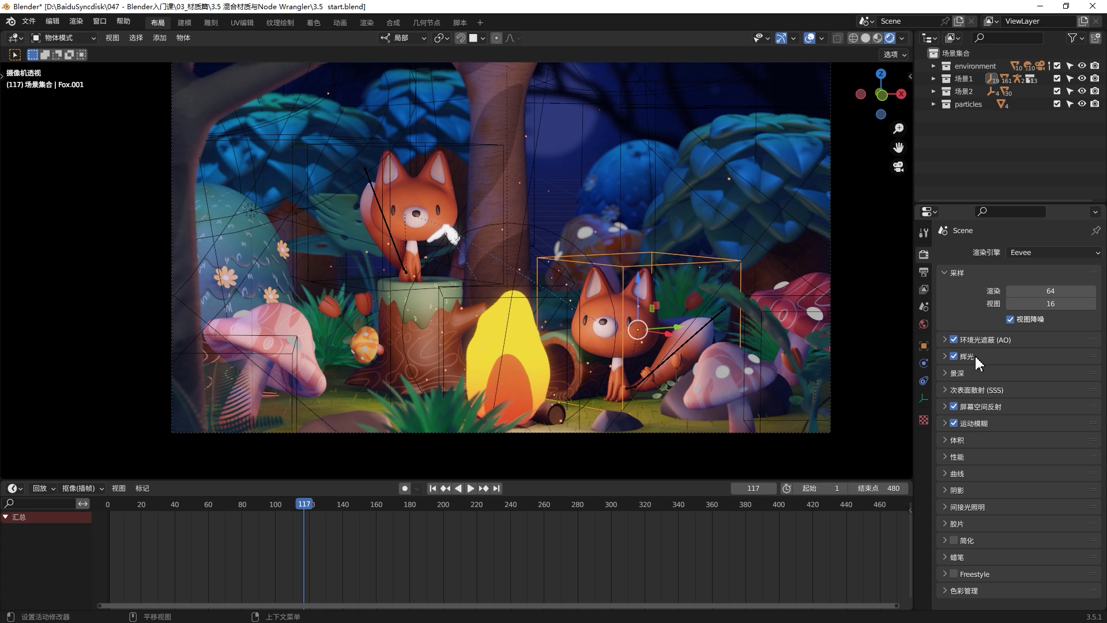
pyautogui.click(970, 424)
pyautogui.click(955, 407)
# Expand the Shadows panel and bring up the cube size choices, currently 512 px
pyautogui.click(980, 524)
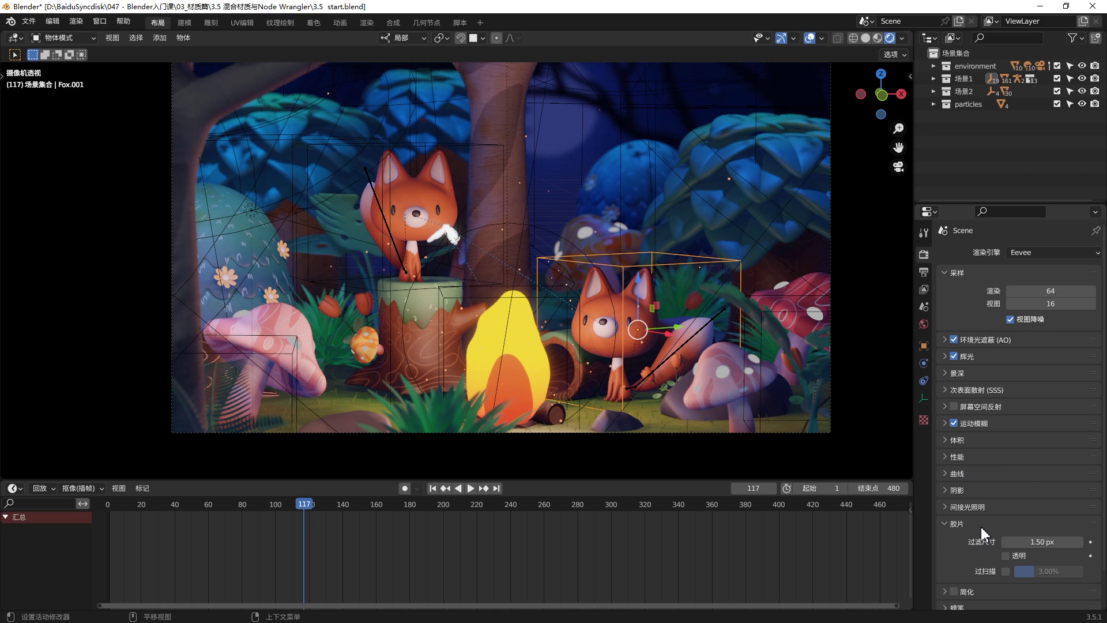
pyautogui.click(981, 527)
pyautogui.click(970, 491)
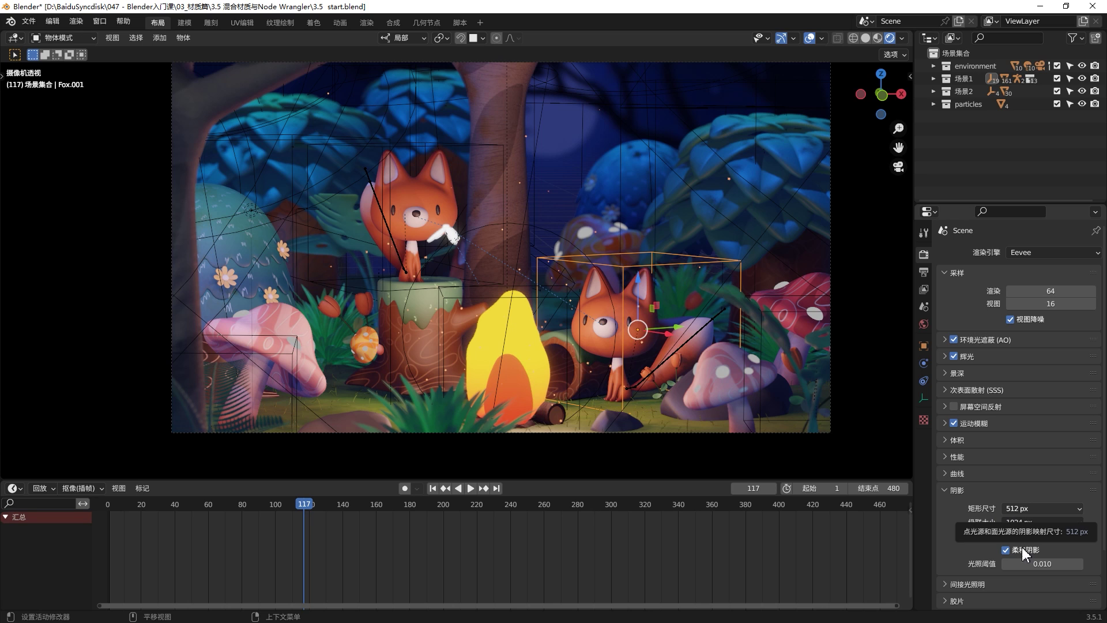
pyautogui.click(1025, 509)
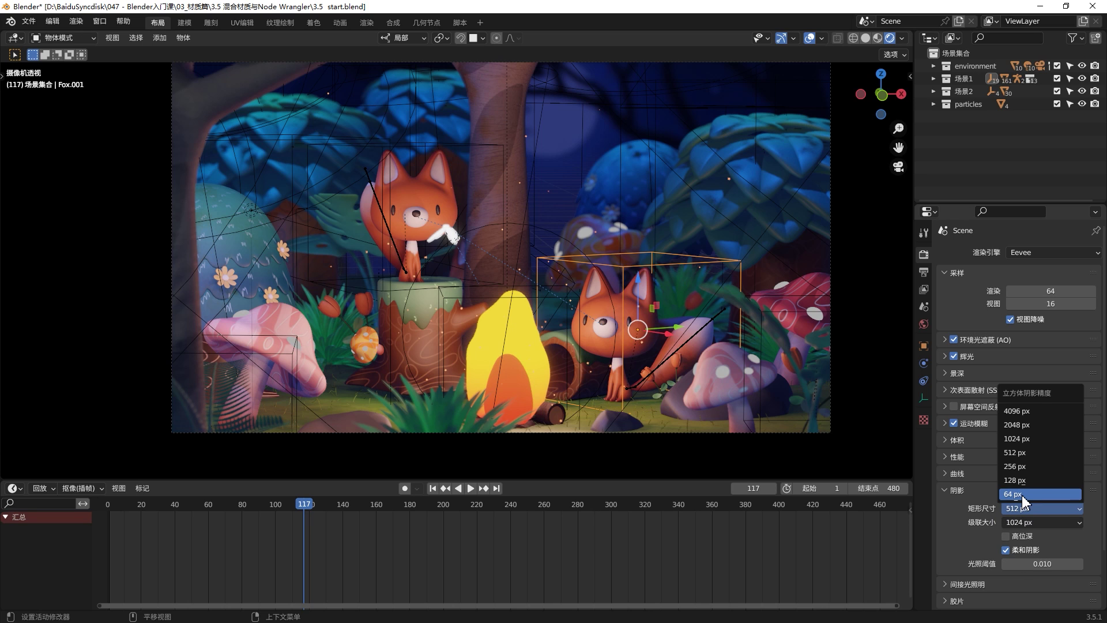
pyautogui.click(1022, 494)
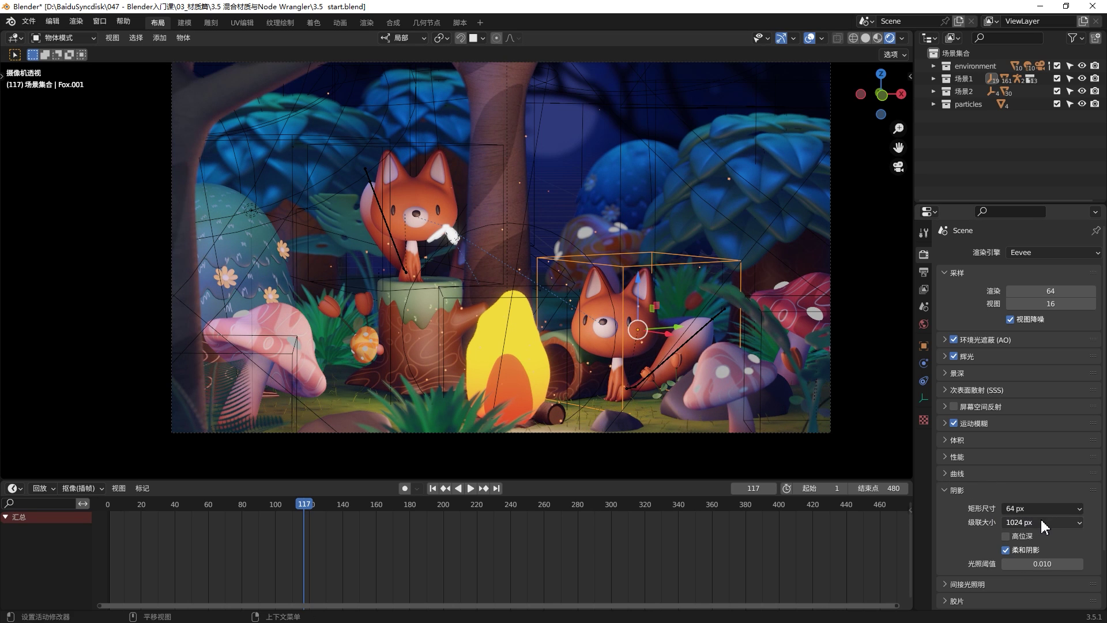
pyautogui.click(1017, 512)
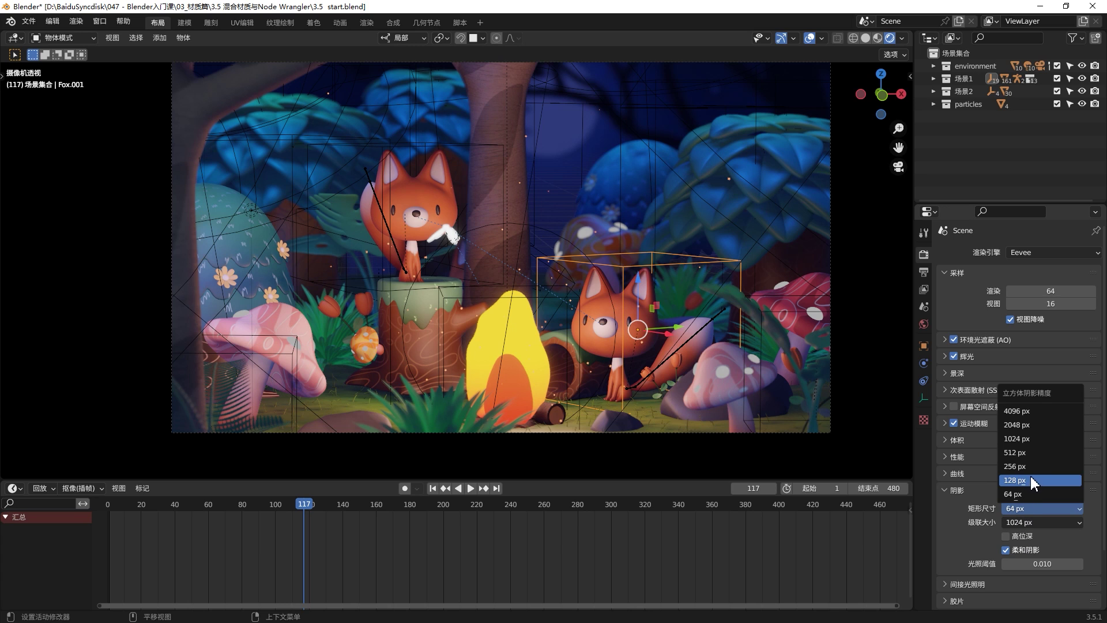
pyautogui.click(1030, 452)
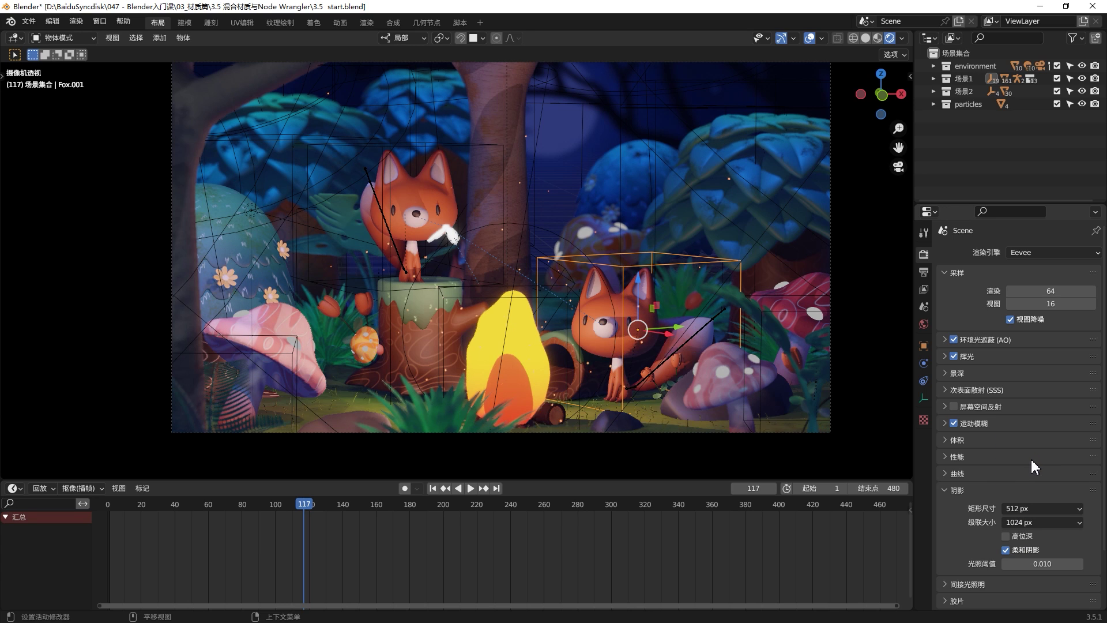
pyautogui.click(1005, 548)
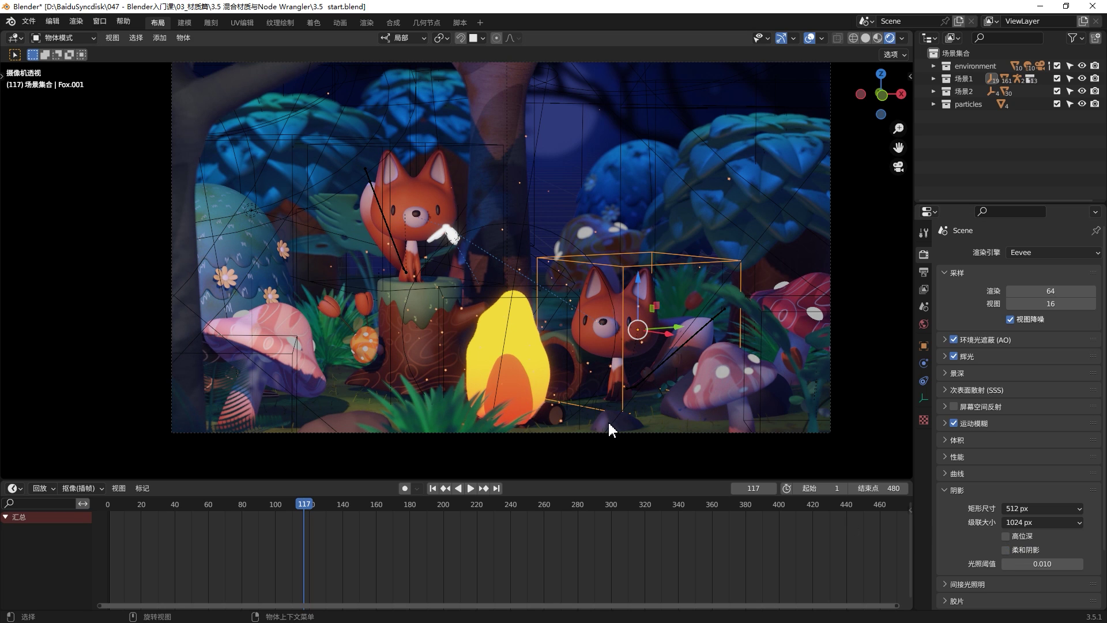
pyautogui.moveTo(589, 401)
pyautogui.mouseDown(button='middle')
pyautogui.moveTo(600, 431)
pyautogui.moveTo(509, 337)
pyautogui.mouseUp(button='middle')
pyautogui.scroll(5, 508, 337)
pyautogui.scroll(5, 461, 369)
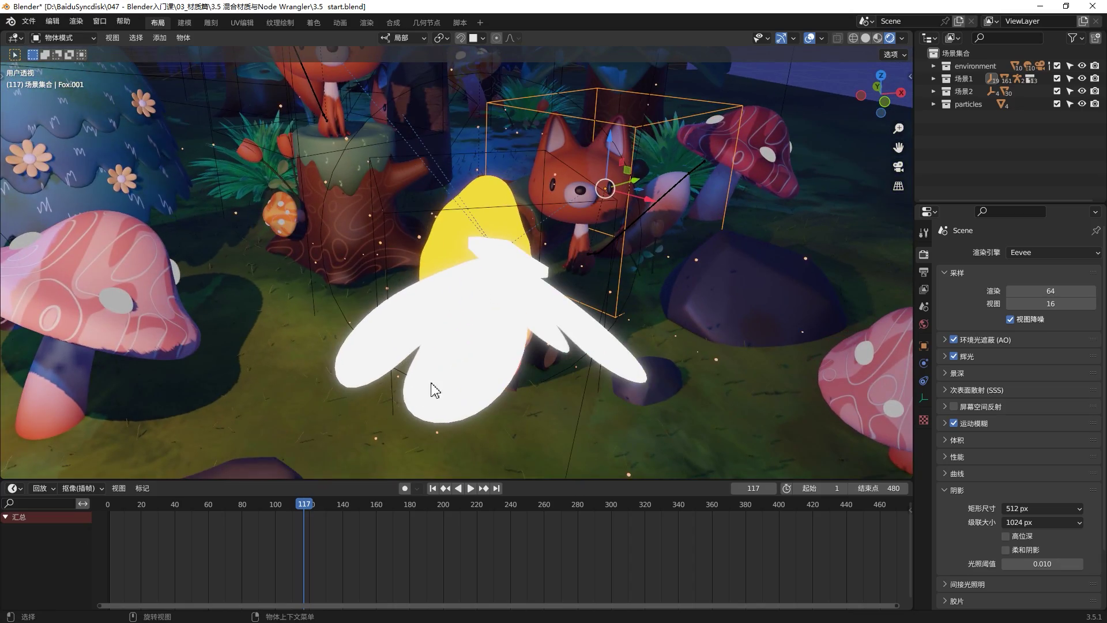
pyautogui.moveTo(432, 389); pyautogui.dragTo(432, 366, button='middle')
pyautogui.scroll(3, 433, 365)
pyautogui.scroll(3, 440, 375)
pyautogui.scroll(2, 464, 390)
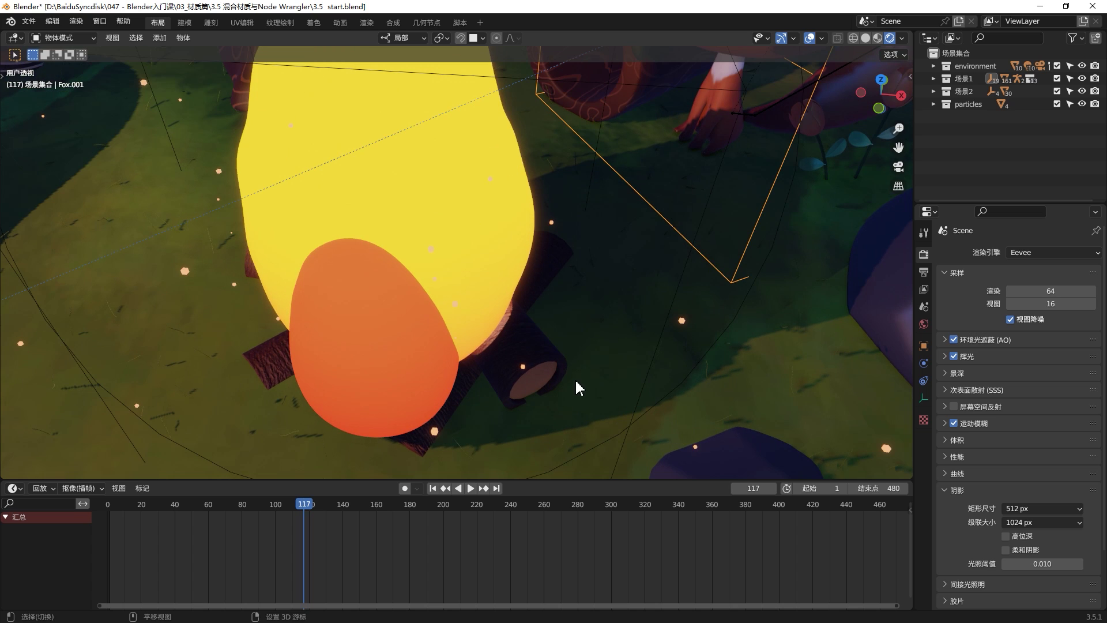
pyautogui.keyDown('shift'); pyautogui.moveTo(577, 386); pyautogui.dragTo(560, 292, button='middle'); pyautogui.keyUp('shift')
pyautogui.scroll(4, 461, 352)
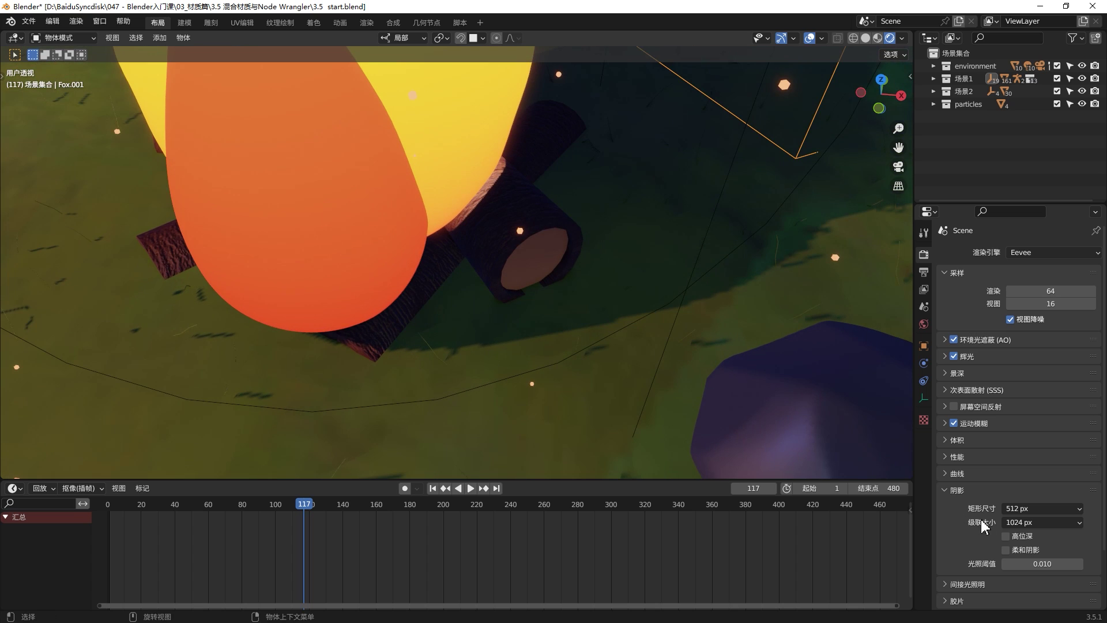
pyautogui.click(1056, 509)
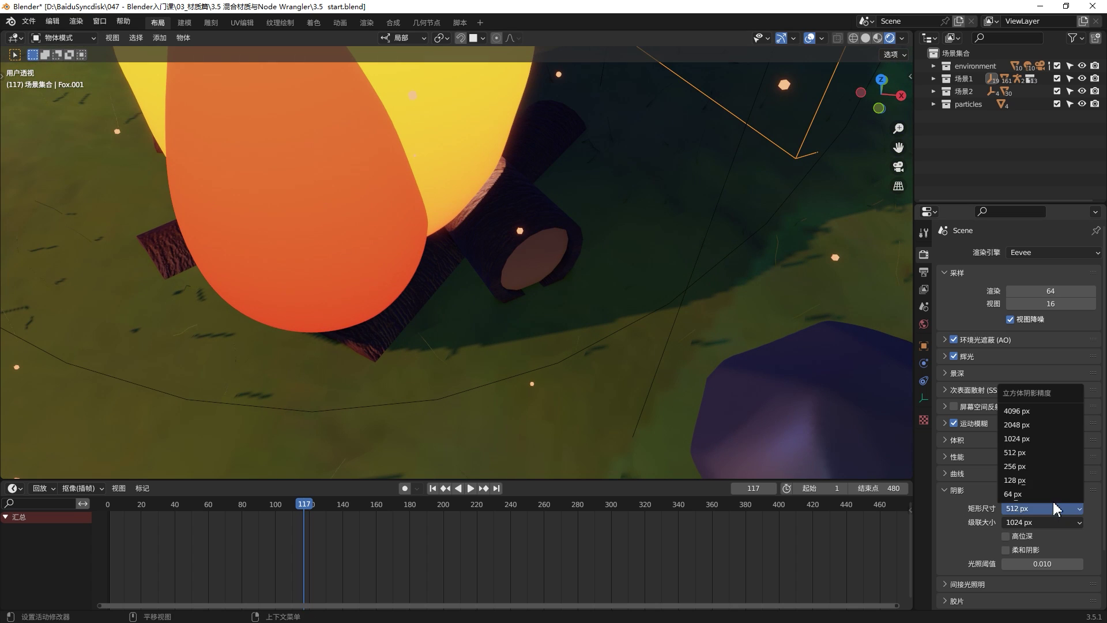
pyautogui.click(1045, 411)
pyautogui.scroll(-1, 603, 341)
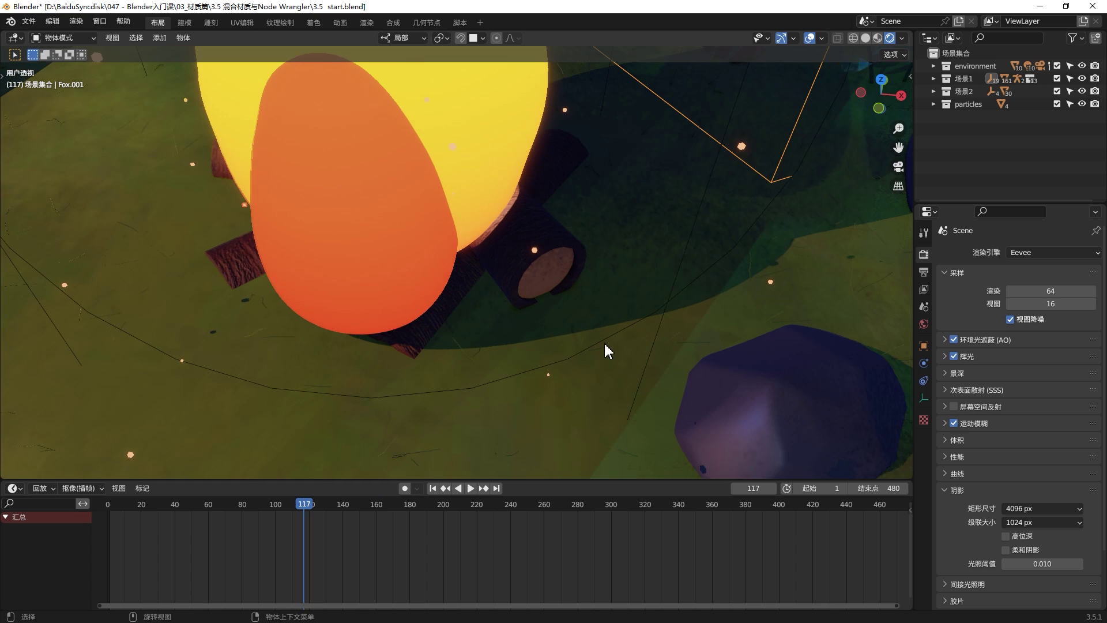
pyautogui.click(1053, 508)
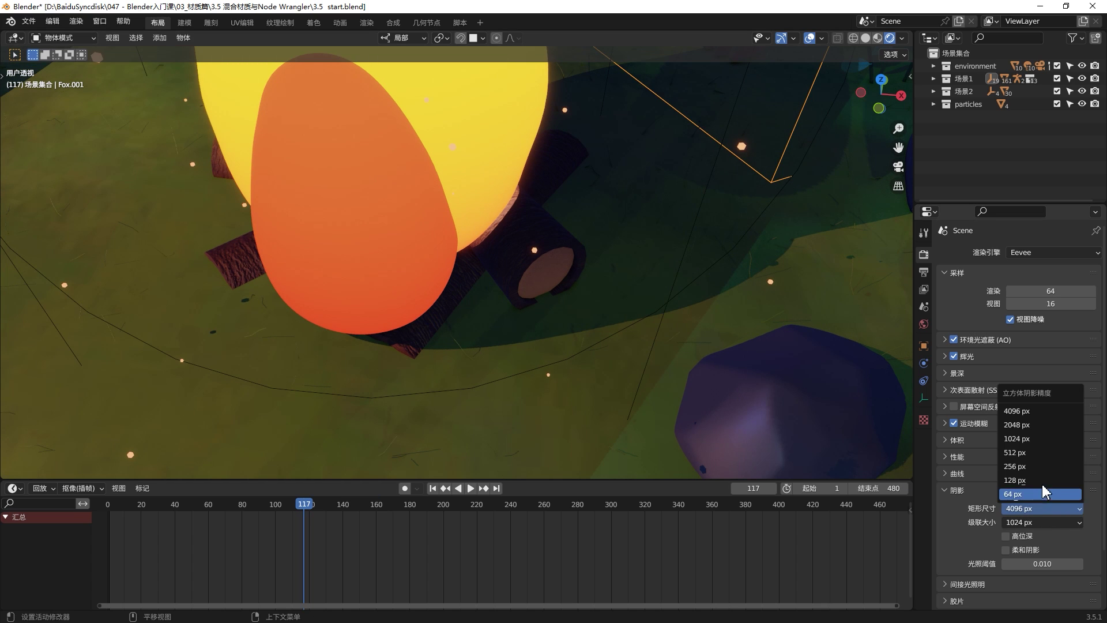
pyautogui.click(1044, 454)
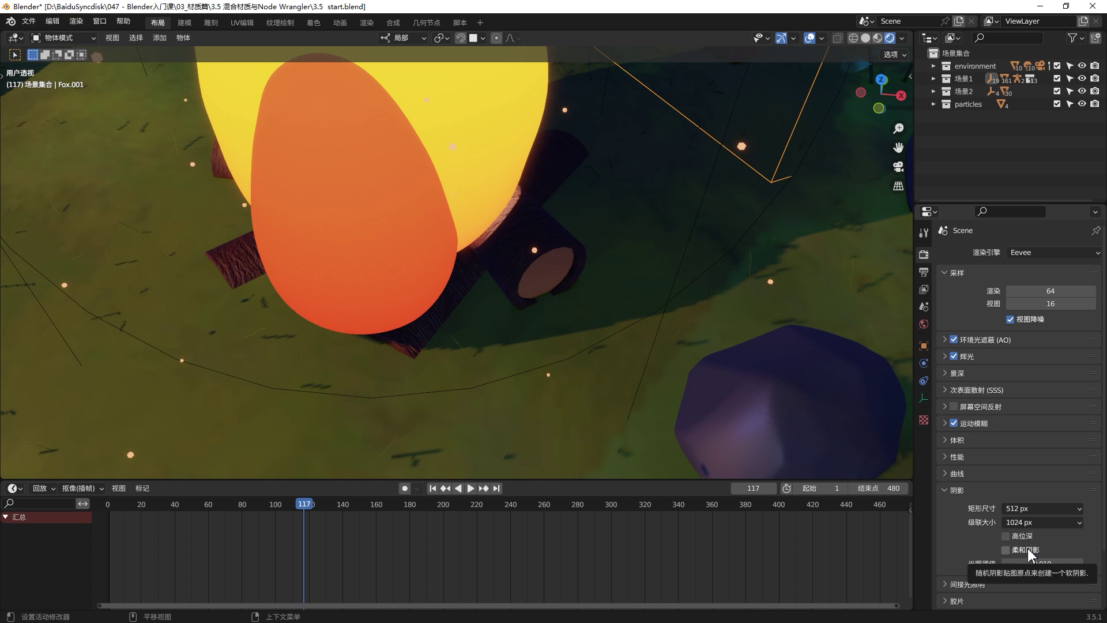
pyautogui.click(1030, 553)
pyautogui.moveTo(685, 282)
pyautogui.mouseDown(button='middle')
pyautogui.moveTo(717, 303)
pyautogui.moveTo(713, 326)
pyautogui.mouseUp(button='middle')
pyautogui.scroll(-2, 711, 323)
pyautogui.scroll(-3, 700, 328)
pyautogui.scroll(-4, 691, 313)
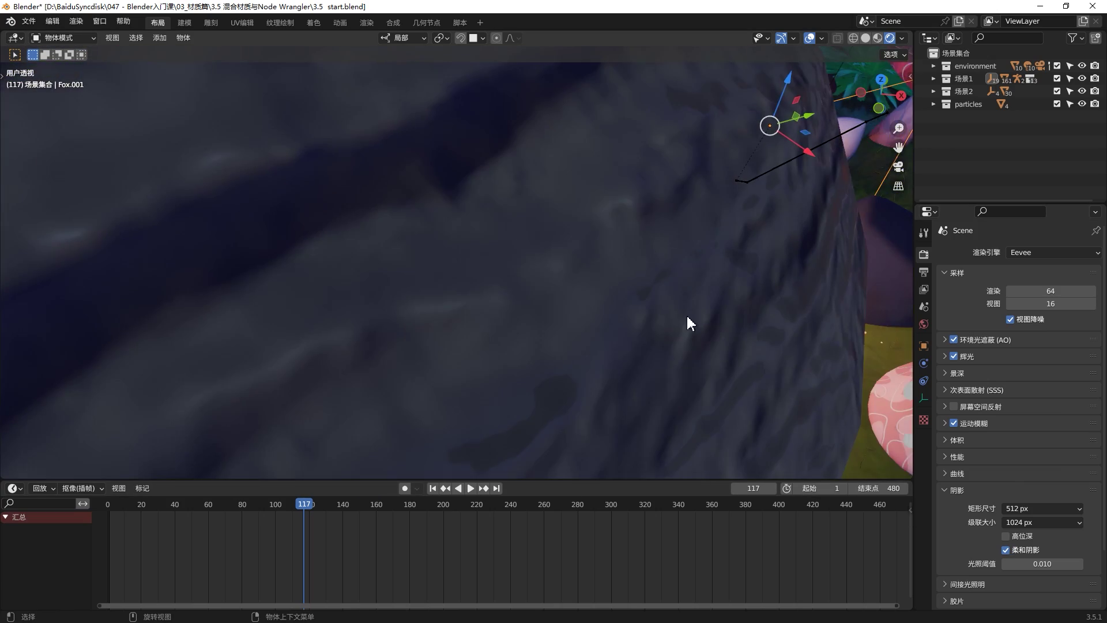
pyautogui.scroll(-4, 687, 320)
pyautogui.scroll(-4, 674, 307)
pyautogui.scroll(-3, 664, 303)
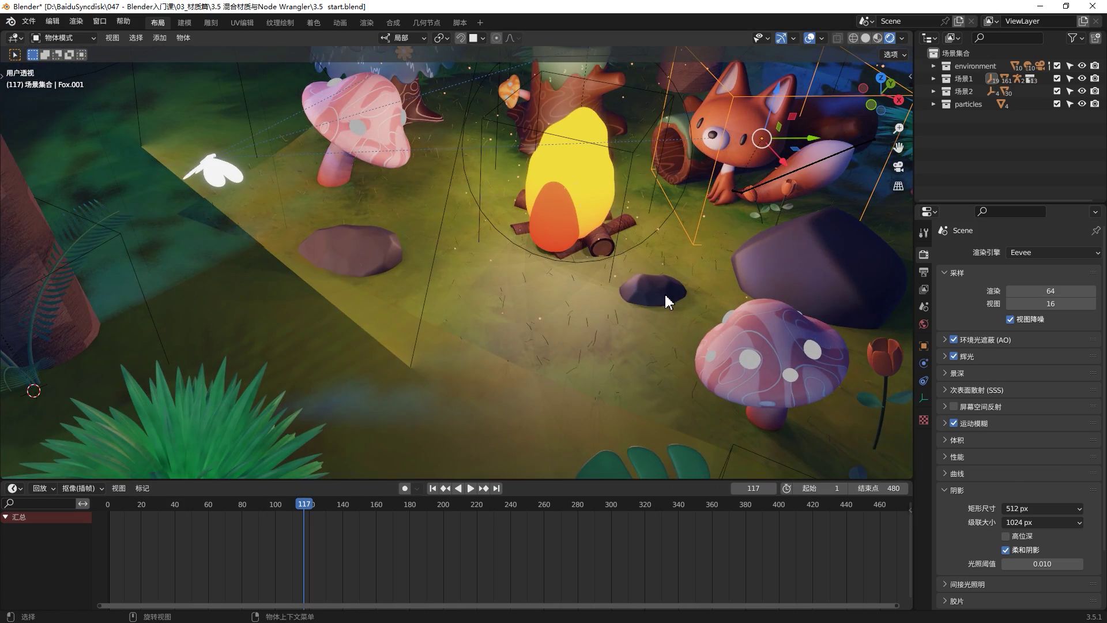
pyautogui.press('KP_0')
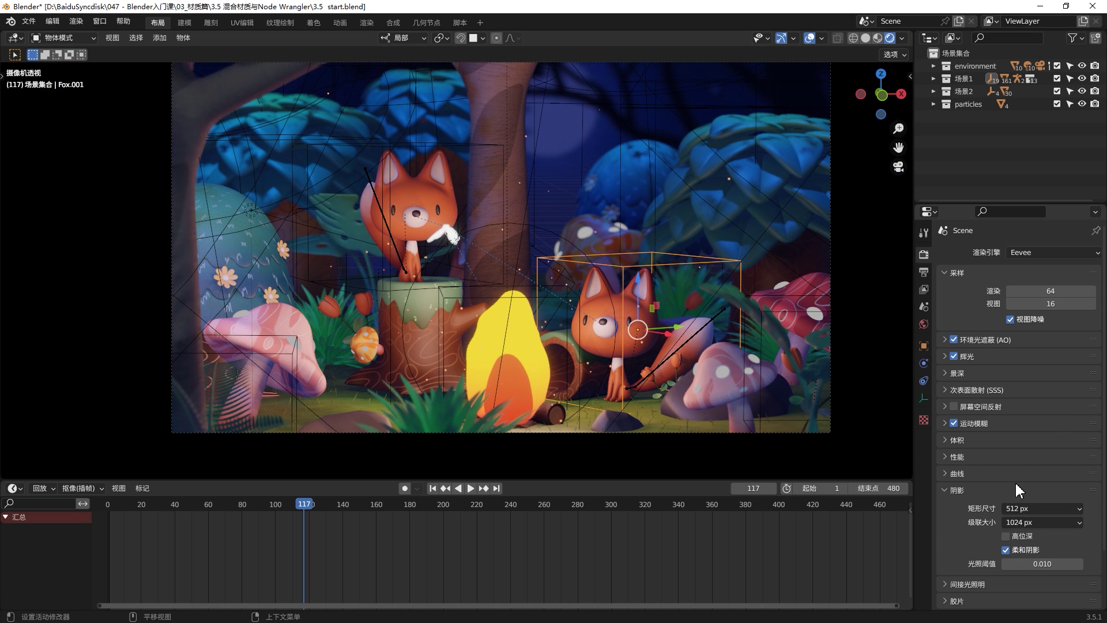
# Change the render engine from Eevee to Cycles in Render Properties
pyautogui.scroll(-2, 973, 509)
pyautogui.scroll(2, 979, 433)
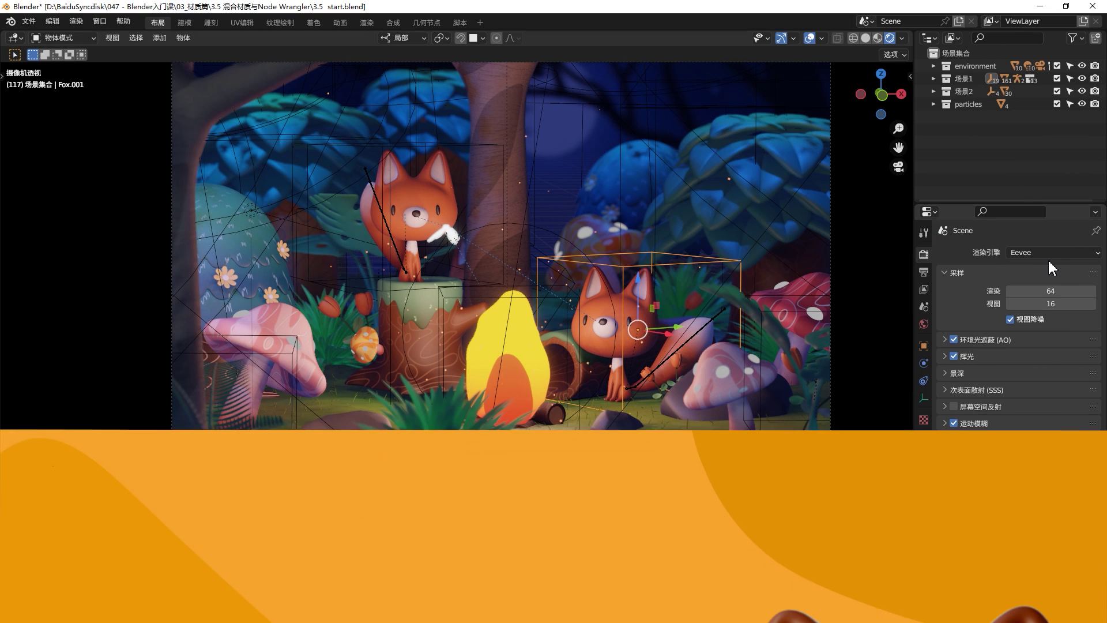
pyautogui.click(1044, 253)
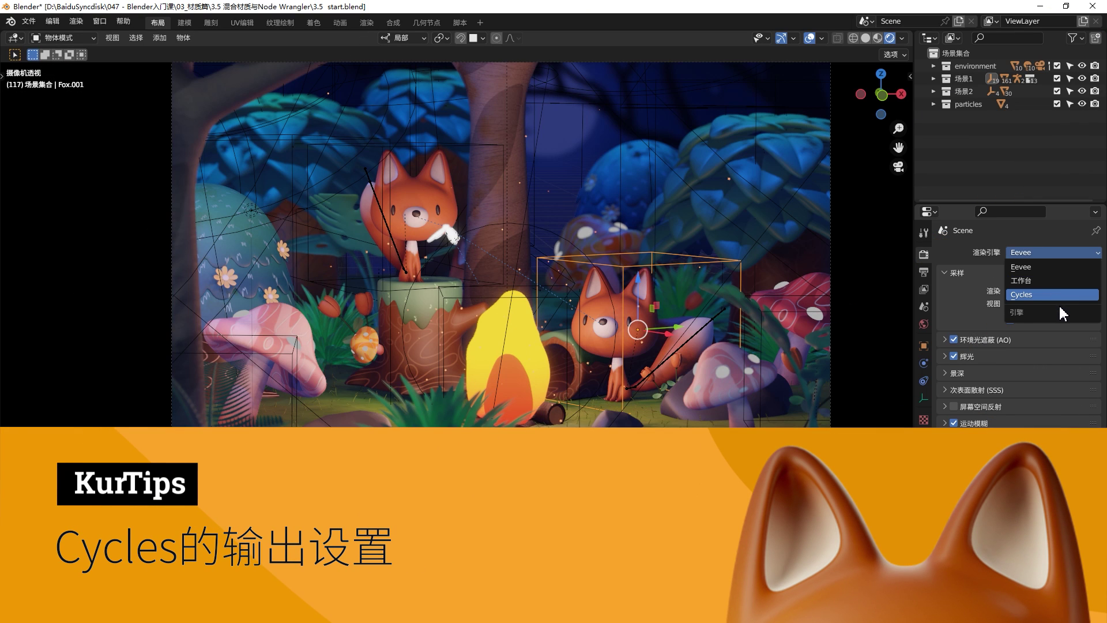
pyautogui.press('Return')
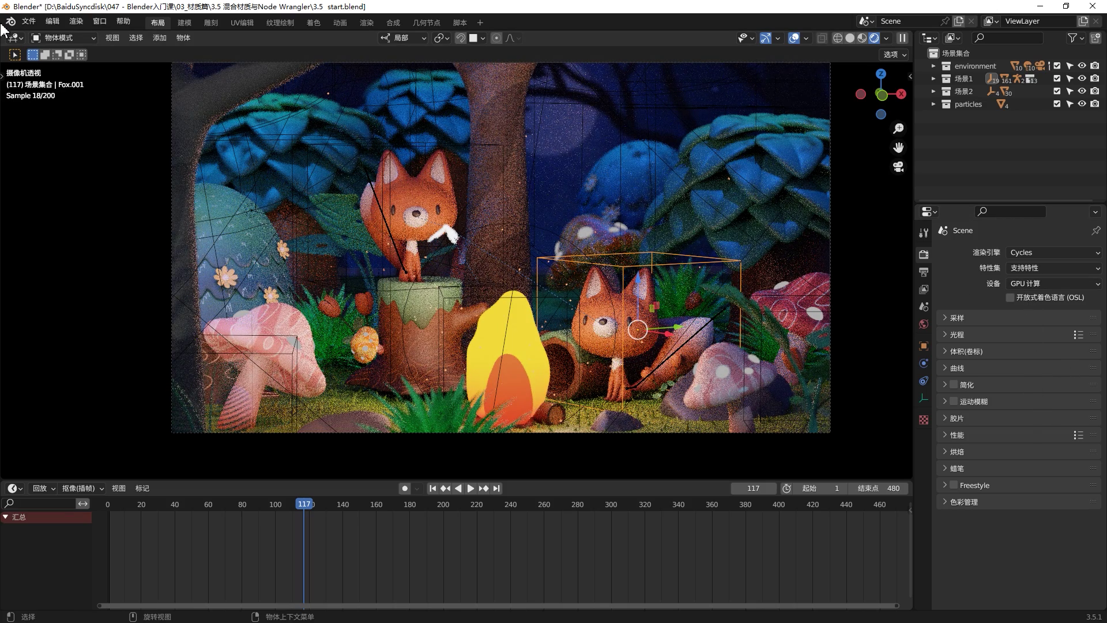
# Open Blender's Preferences on the System page
pyautogui.click(50, 20)
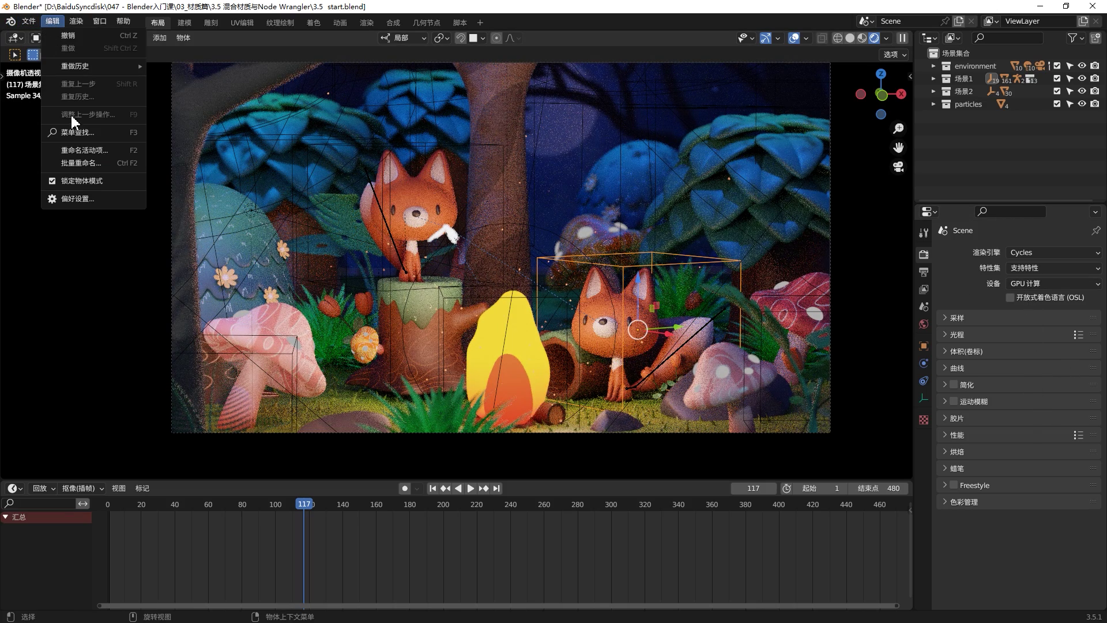
pyautogui.click(86, 199)
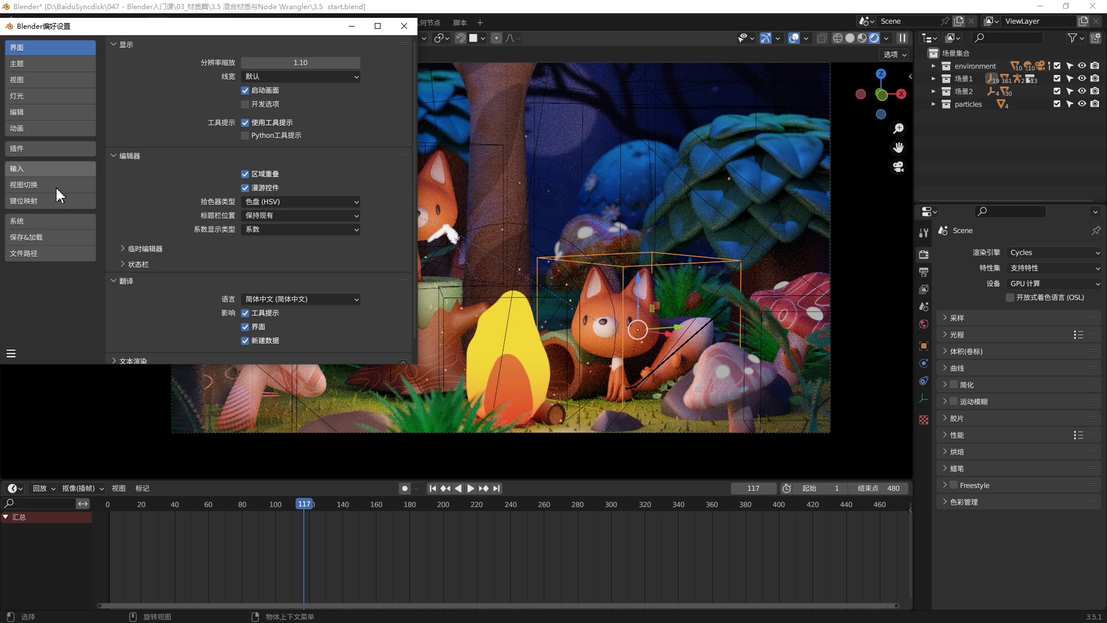
pyautogui.click(48, 219)
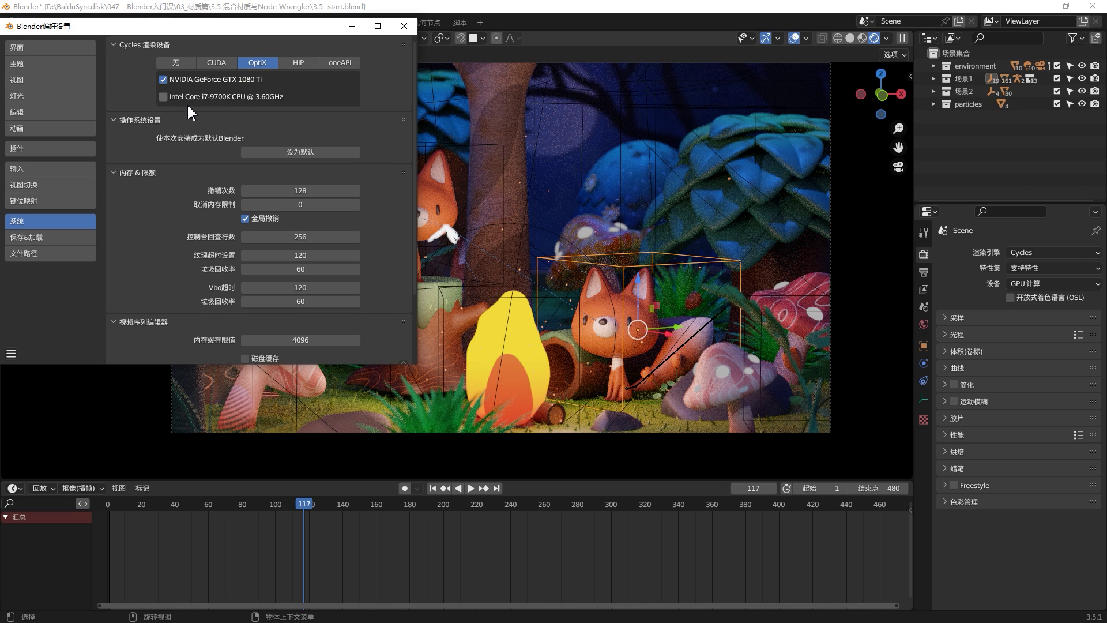
# Try CUDA, HIP and OptiX devices, settle on OptiX with the GTX 1080 Ti, and close Preferences
pyautogui.click(206, 64)
pyautogui.click(176, 62)
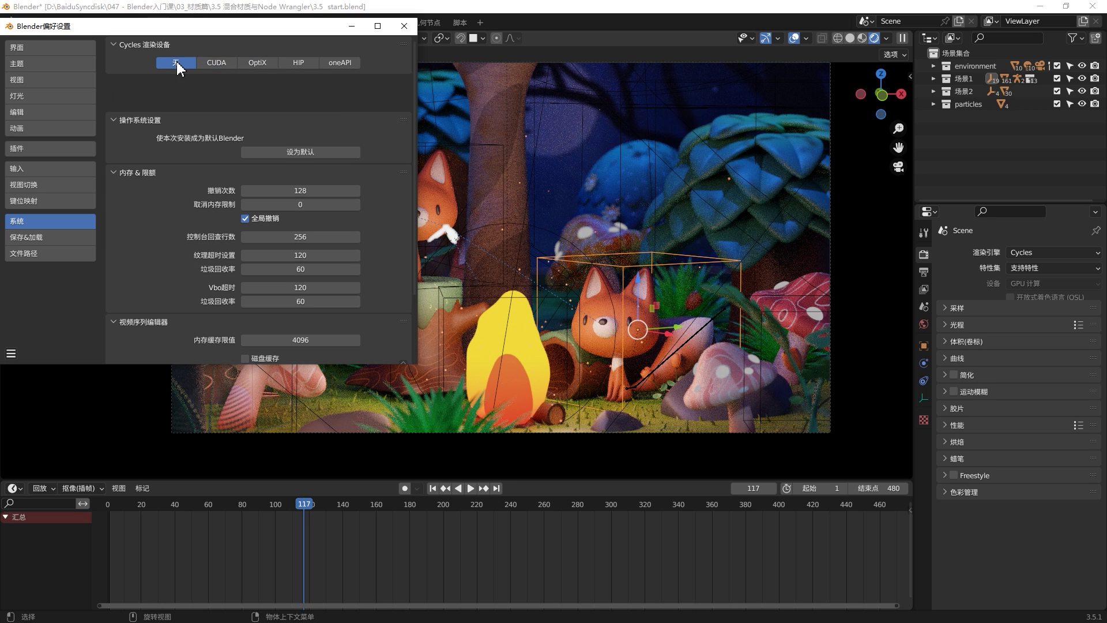
pyautogui.click(247, 60)
pyautogui.click(298, 62)
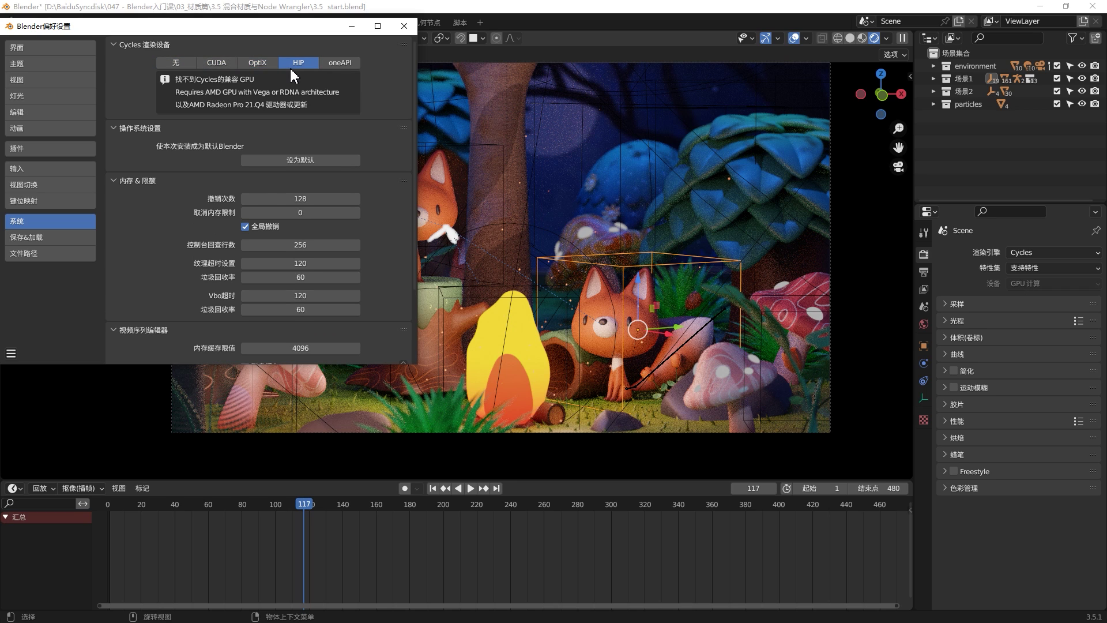
pyautogui.click(260, 63)
pyautogui.click(304, 60)
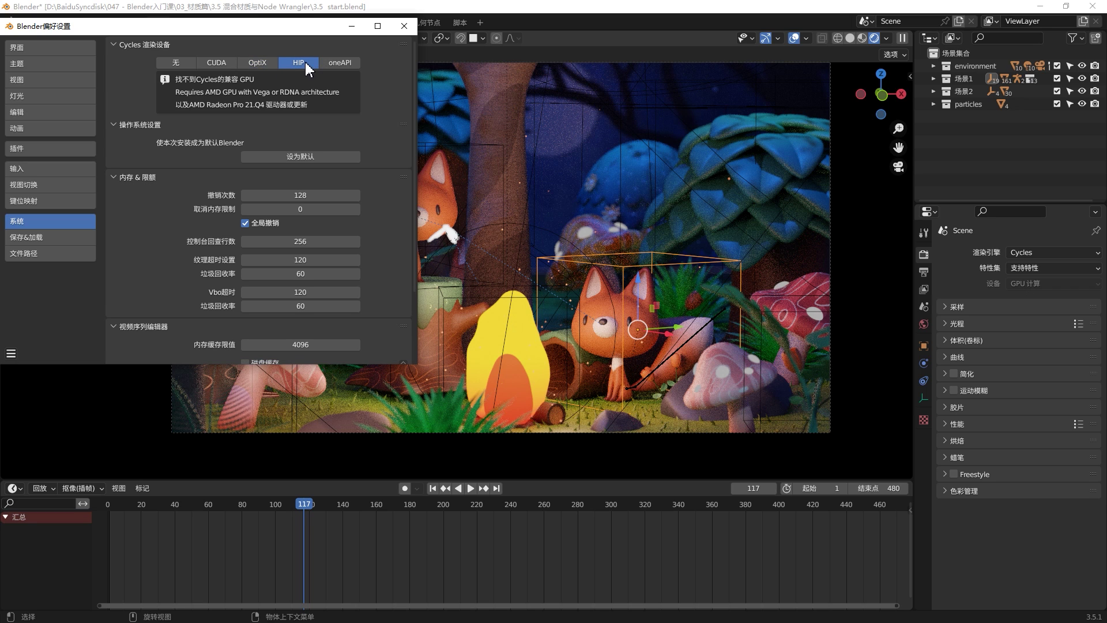
pyautogui.click(333, 62)
pyautogui.click(264, 58)
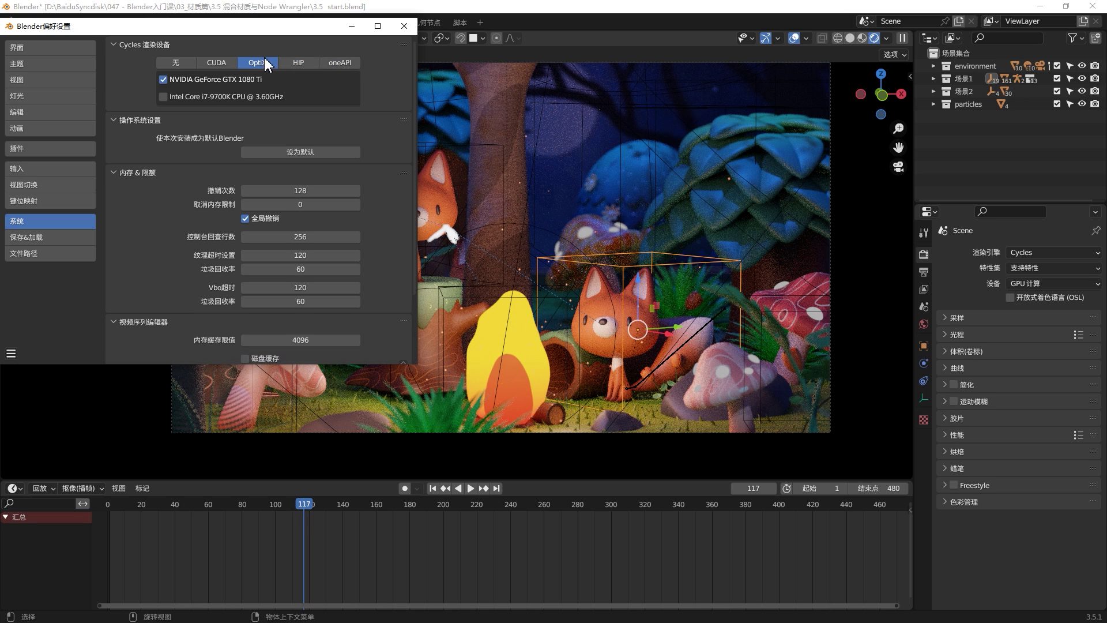
pyautogui.click(403, 26)
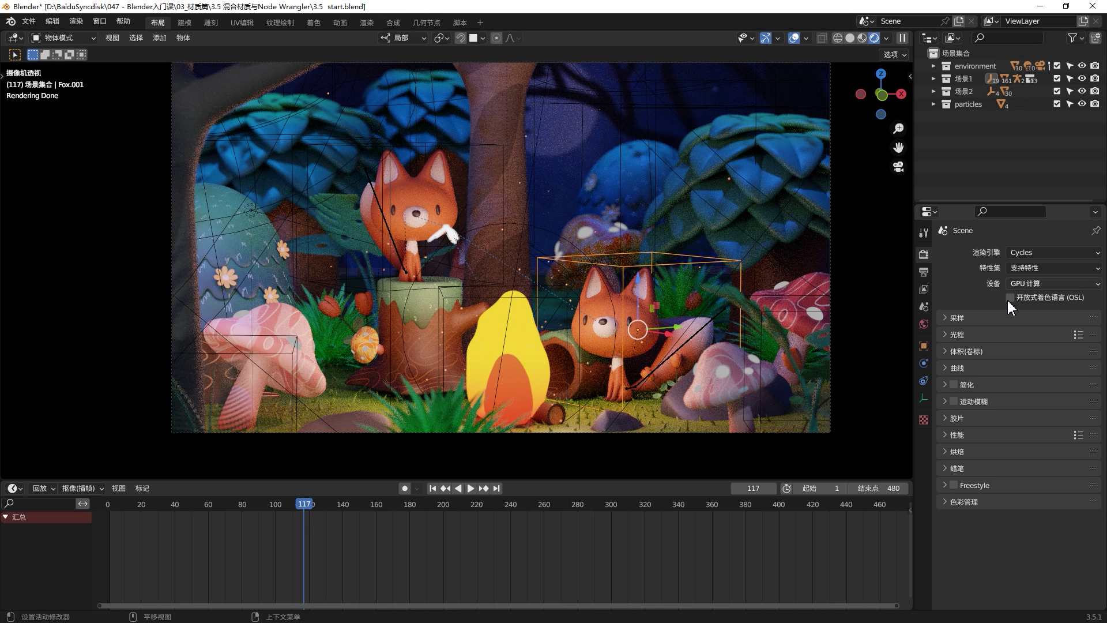
# Render frame 117 with Cycles at 256 samples, move to empty slot 2, and close the render
pyautogui.click(991, 317)
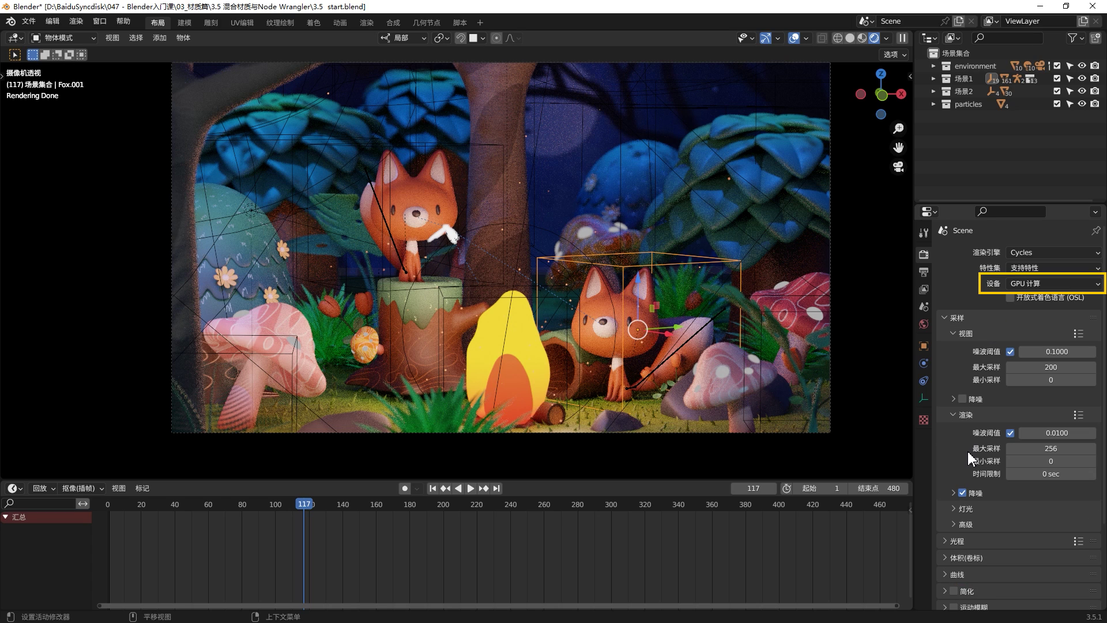
pyautogui.click(957, 331)
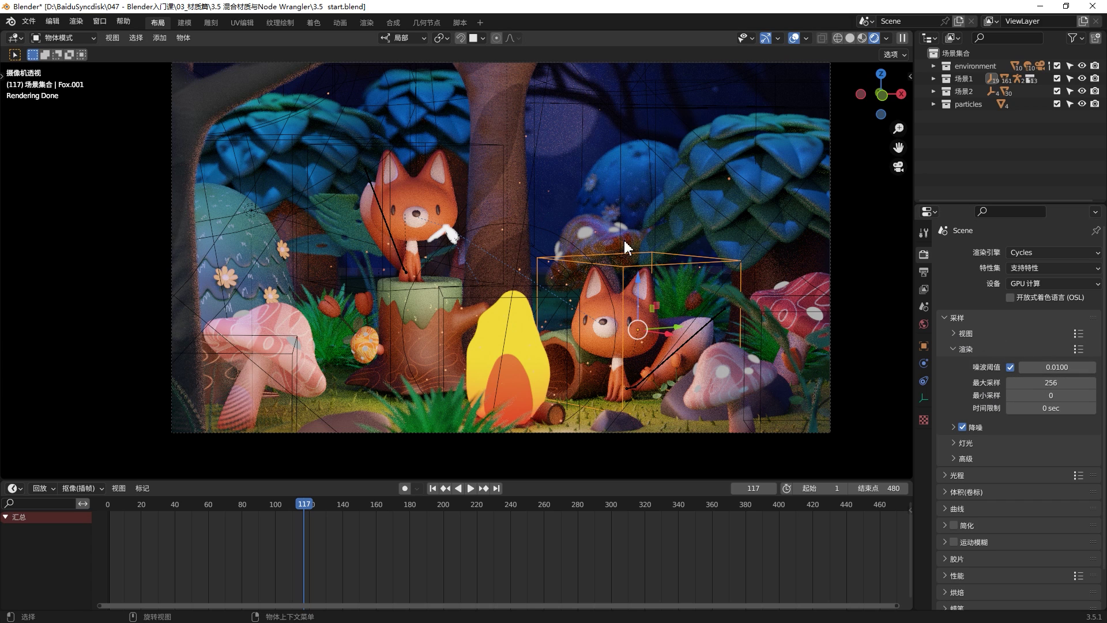
pyautogui.press('F12')
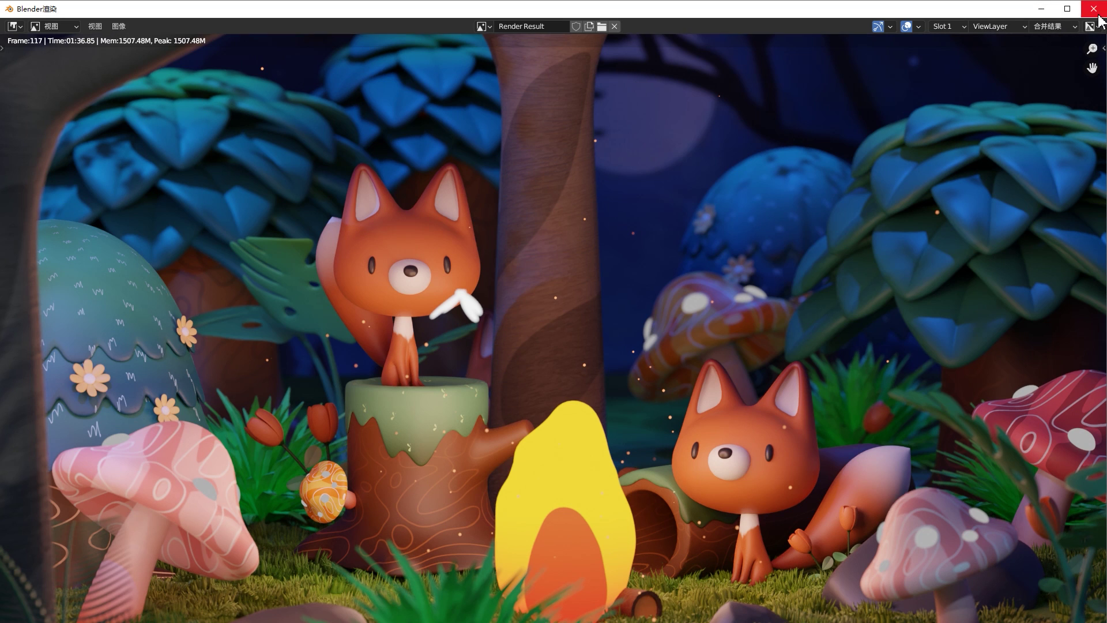
pyautogui.click(945, 26)
pyautogui.click(954, 51)
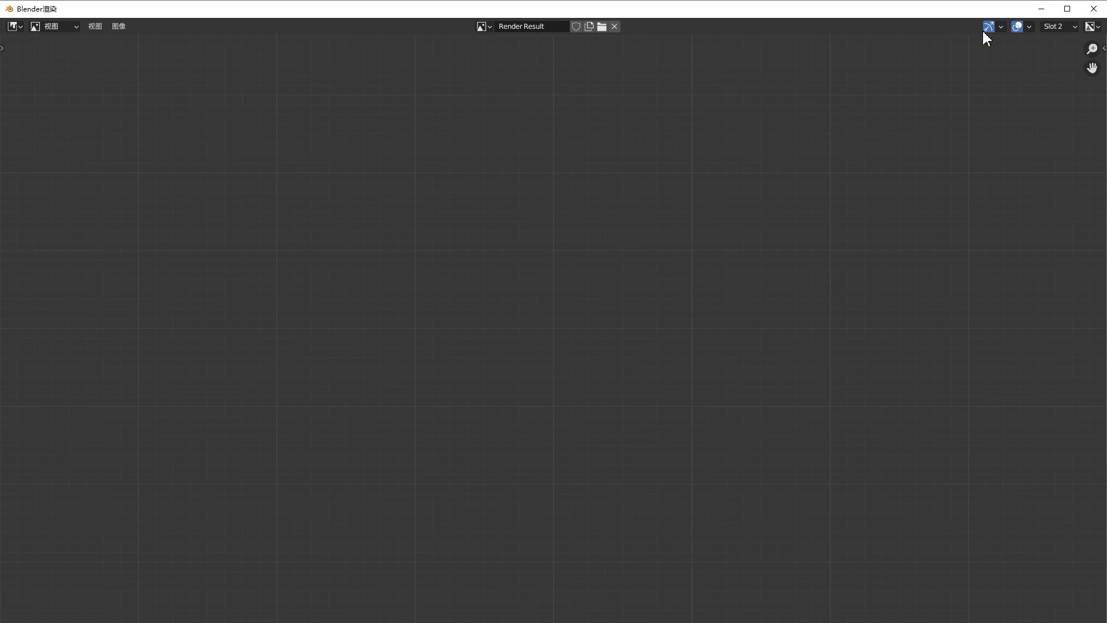
pyautogui.click(1093, 9)
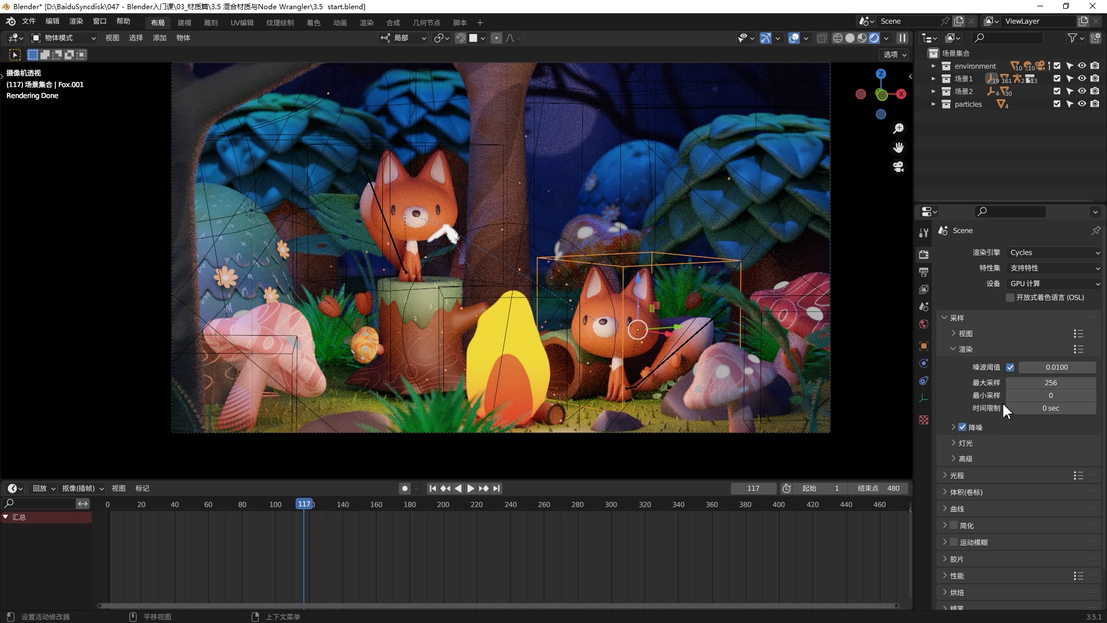
# Set Cycles max samples to 32 and re-render frame 117
pyautogui.click(1051, 382)
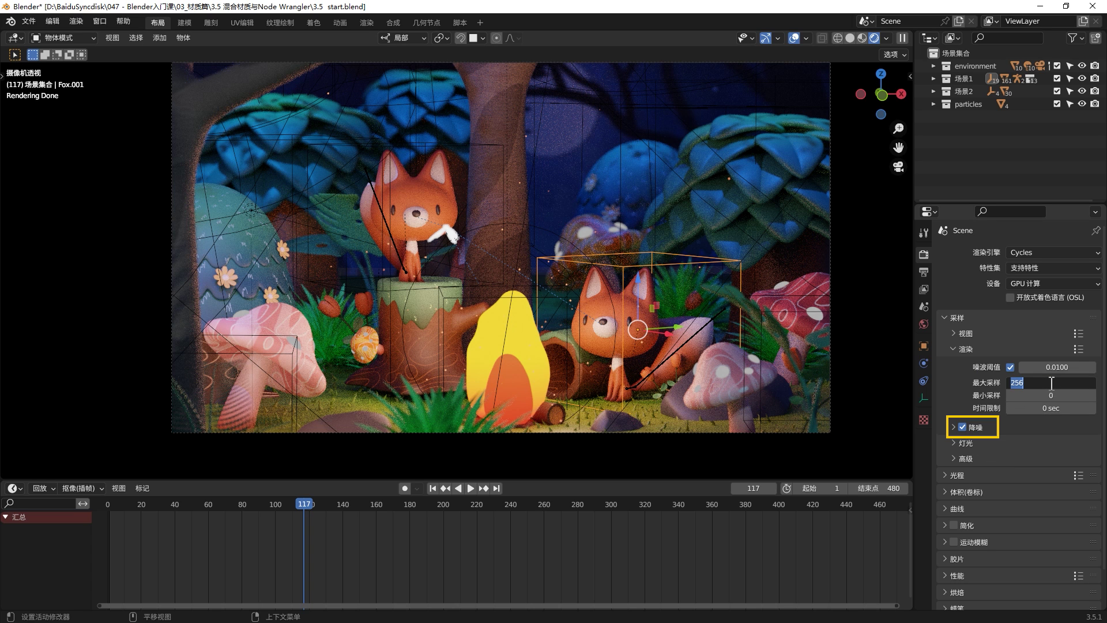
pyautogui.write('32')
pyautogui.press('Return')
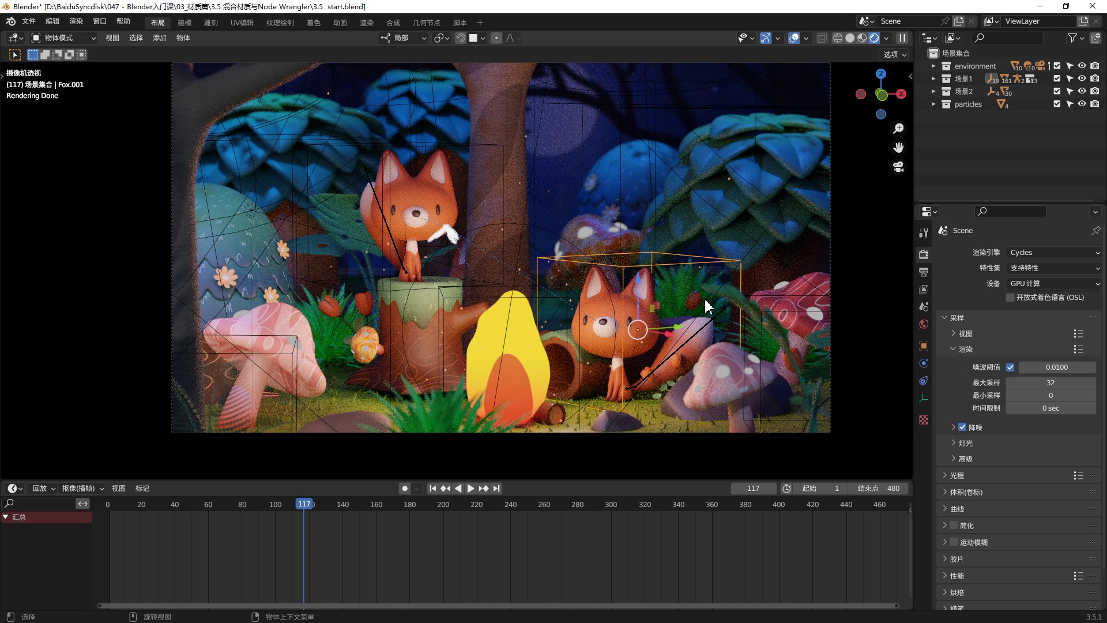
pyautogui.press('F12')
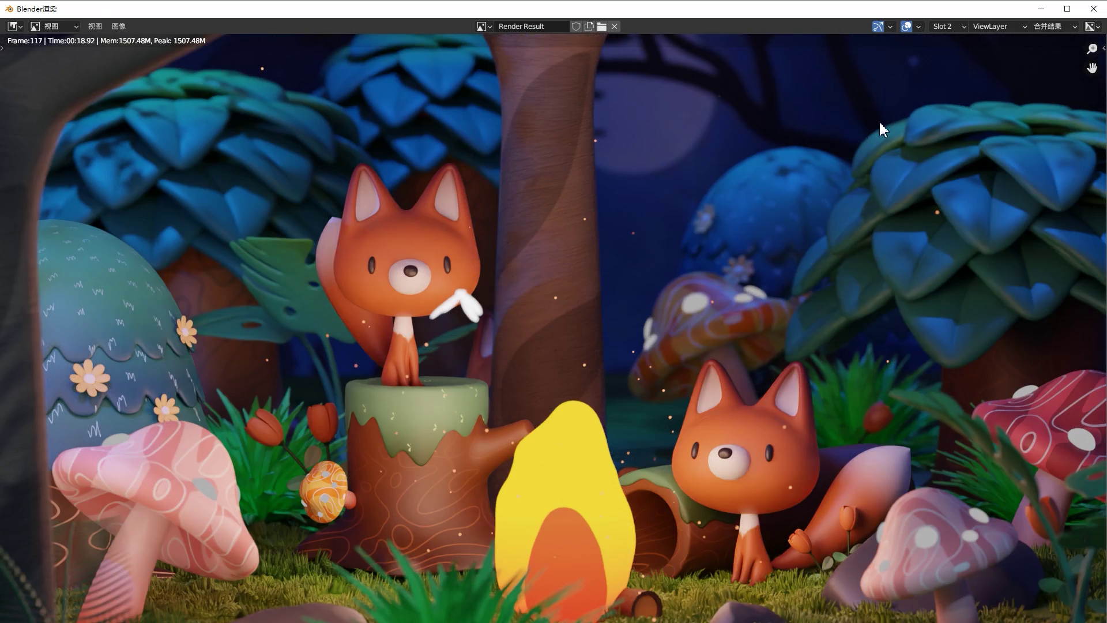
# Flip between slot 1 (256 samples) and slot 2 (32 samples), then close the render window
pyautogui.click(950, 27)
pyautogui.click(945, 53)
pyautogui.click(949, 26)
pyautogui.click(952, 53)
pyautogui.click(955, 27)
pyautogui.click(955, 45)
pyautogui.click(946, 27)
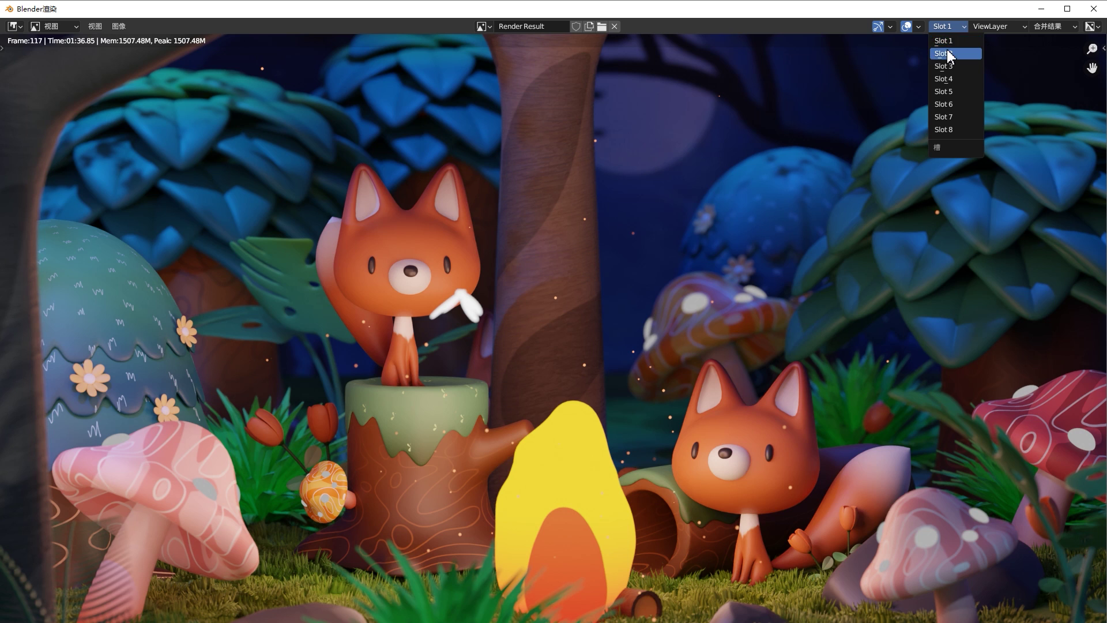
pyautogui.click(948, 53)
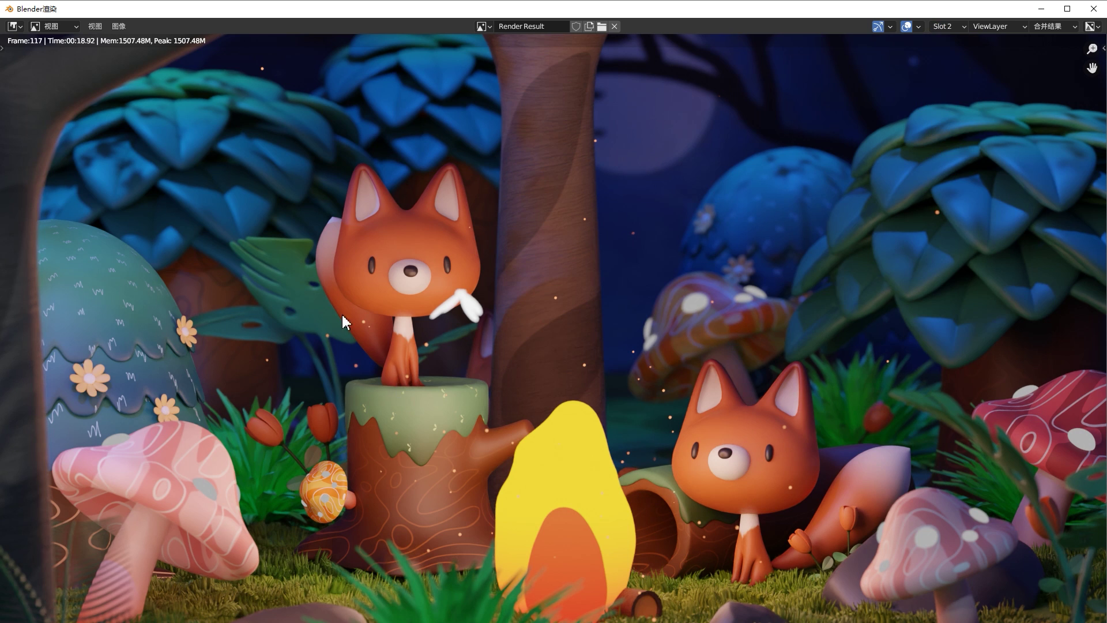
pyautogui.click(1093, 9)
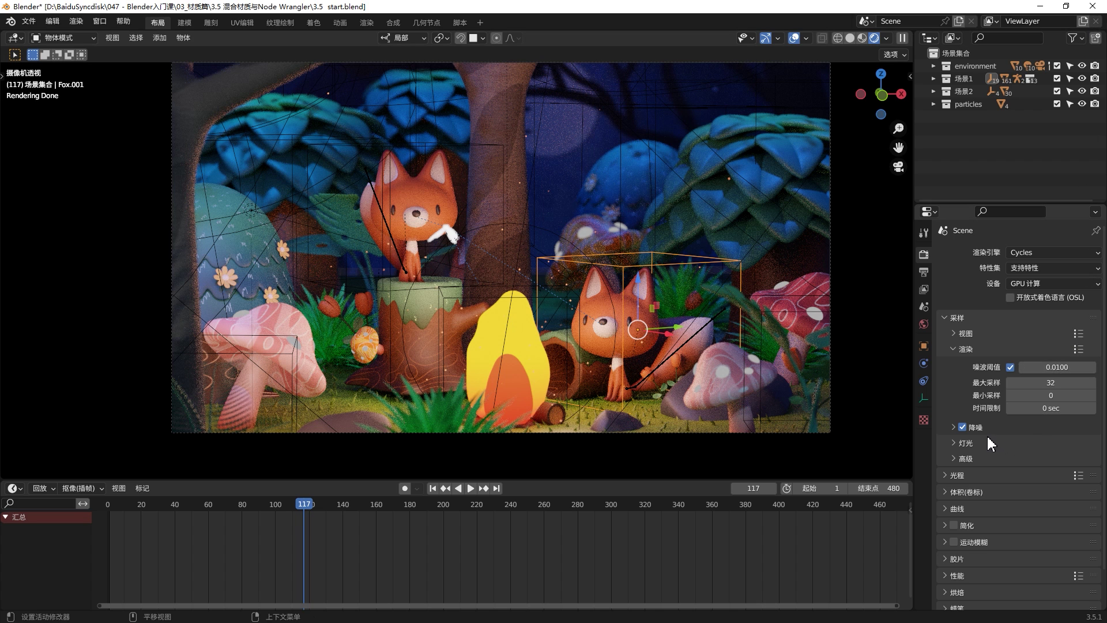
# Switch the render engine back to Eevee and expand environment > light in the Outliner
pyautogui.click(1041, 252)
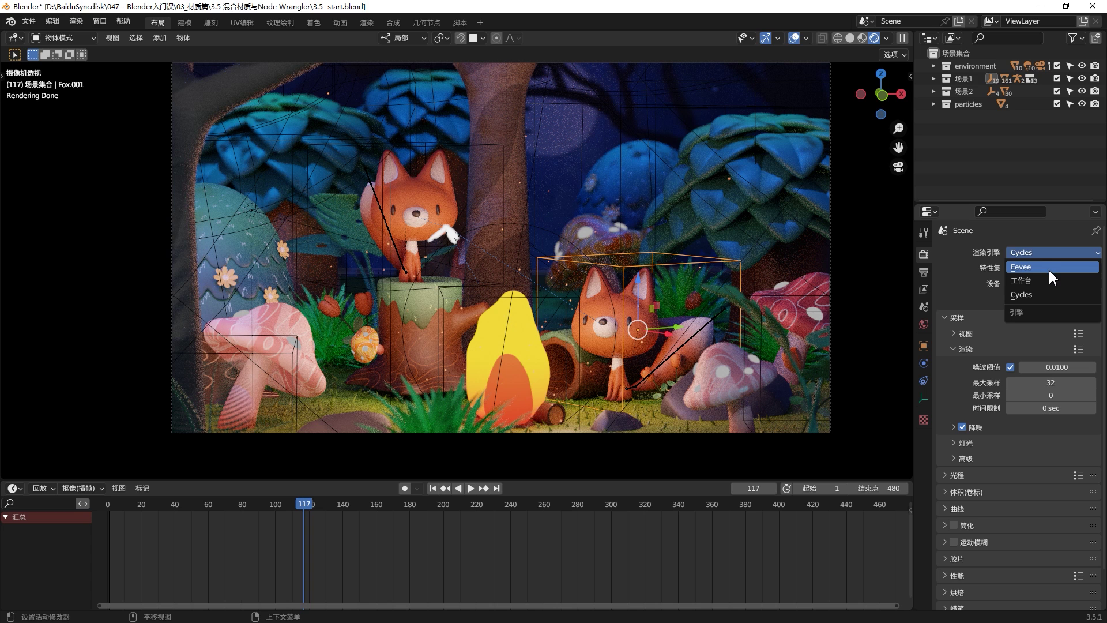
pyautogui.click(1048, 268)
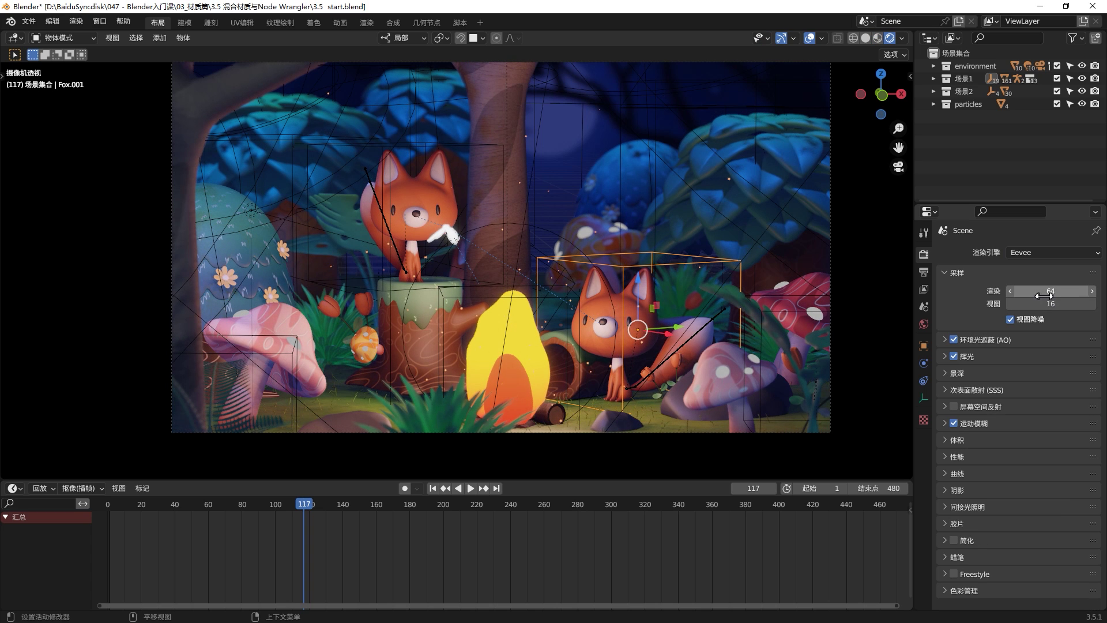
pyautogui.hotkey('ctrl', 'Tab')
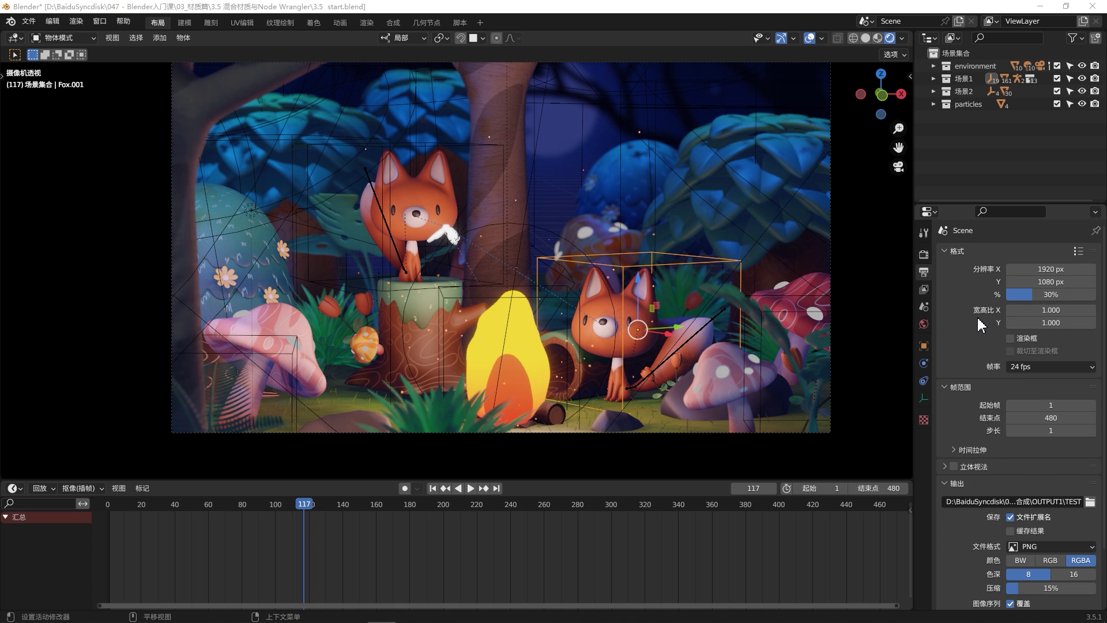
pyautogui.click(924, 253)
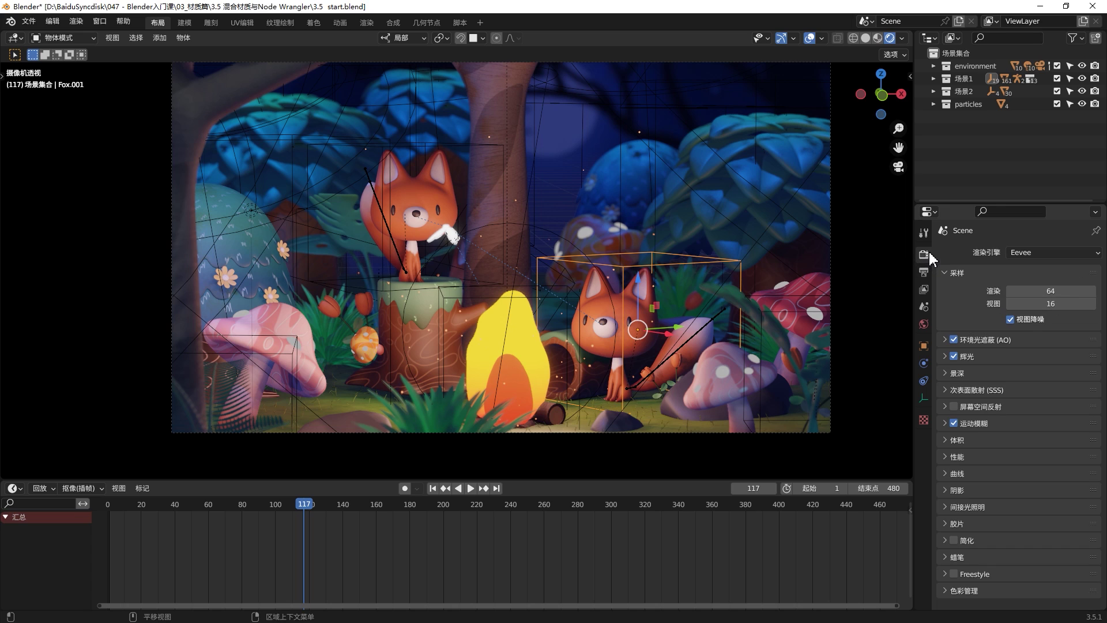
pyautogui.click(933, 66)
pyautogui.click(964, 79)
pyautogui.click(946, 79)
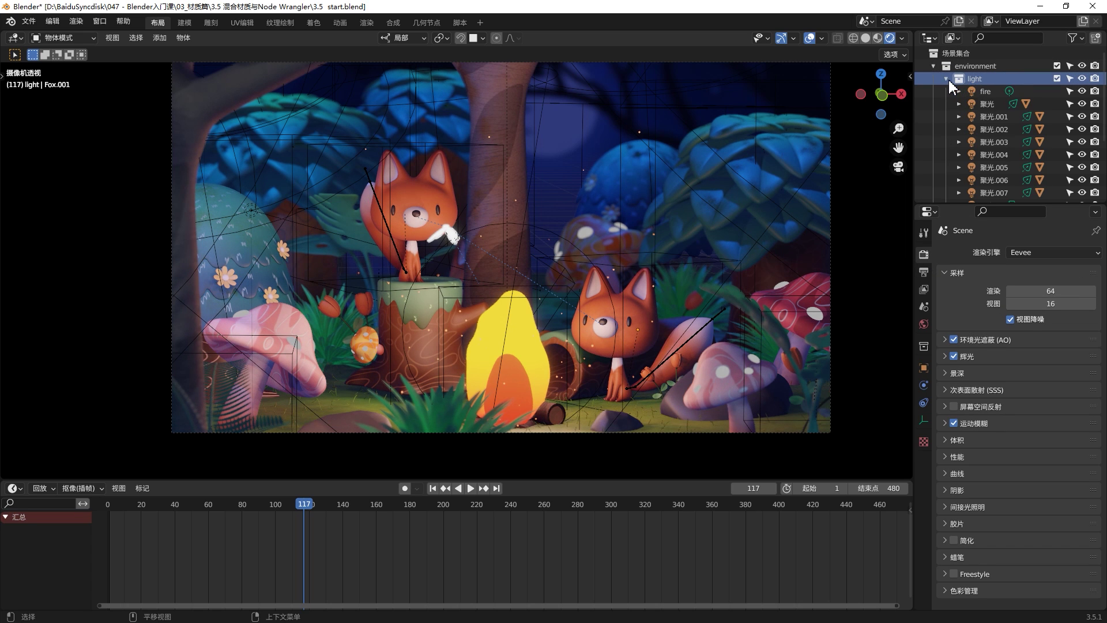
pyautogui.click(986, 92)
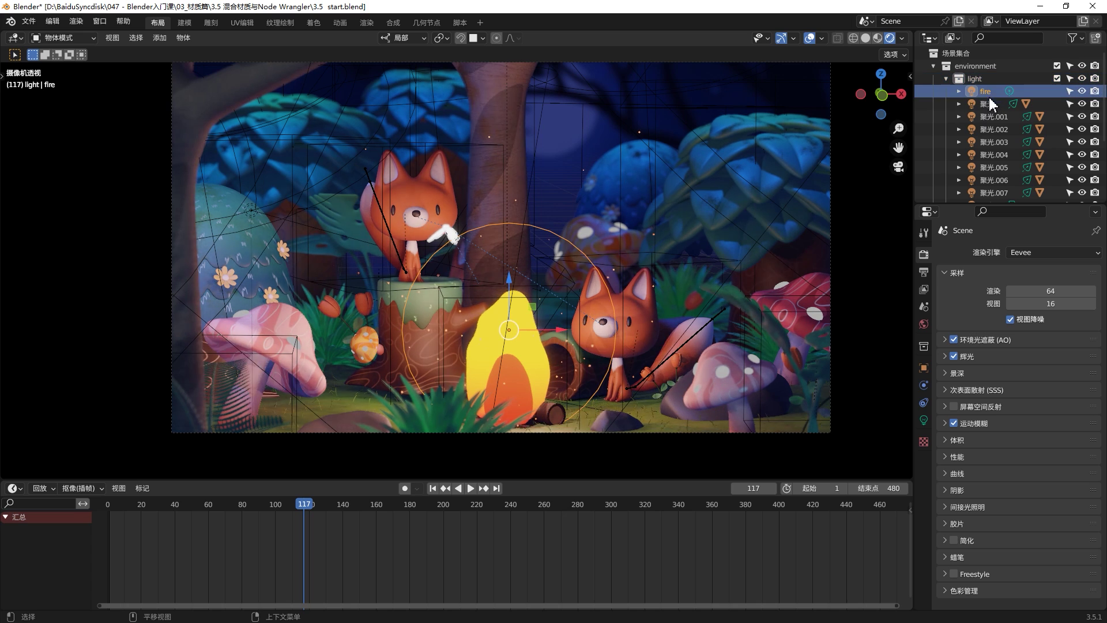
pyautogui.click(924, 419)
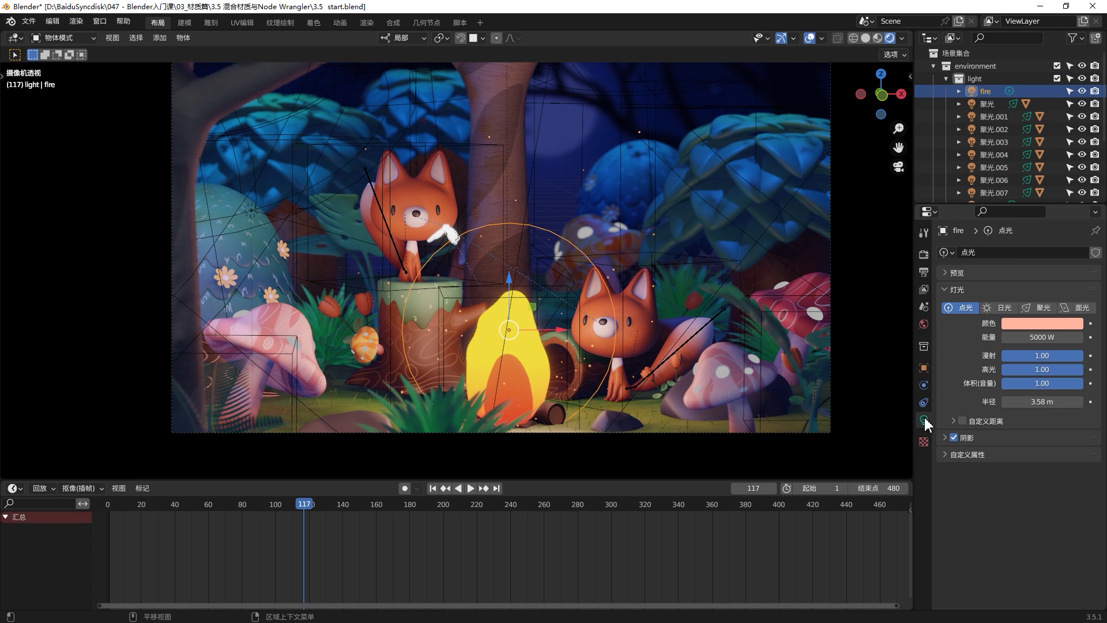
pyautogui.click(967, 437)
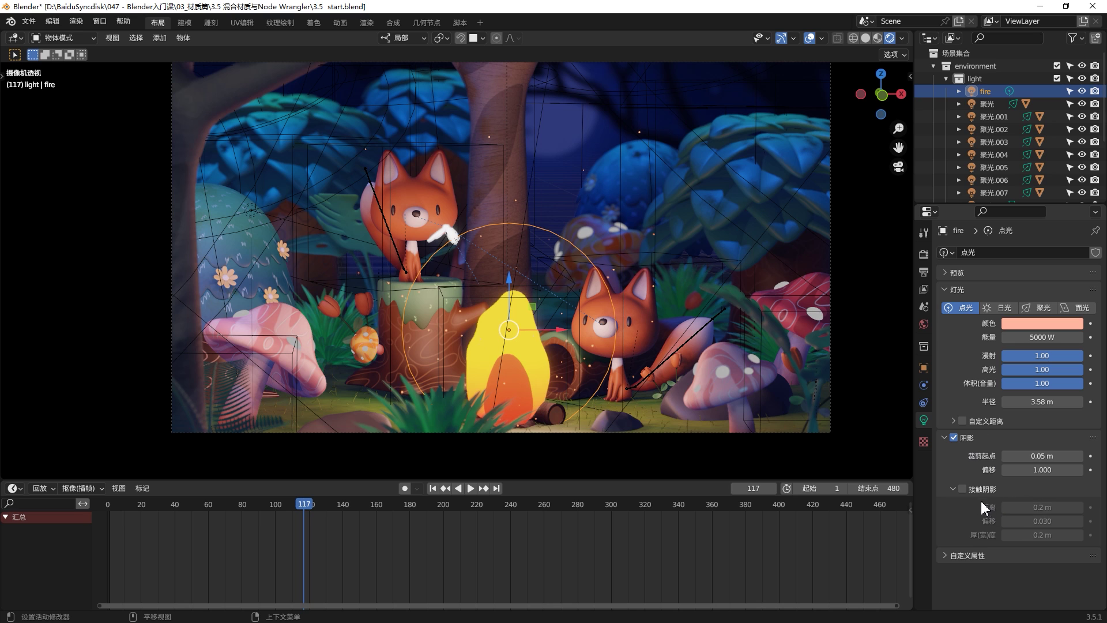
pyautogui.click(962, 489)
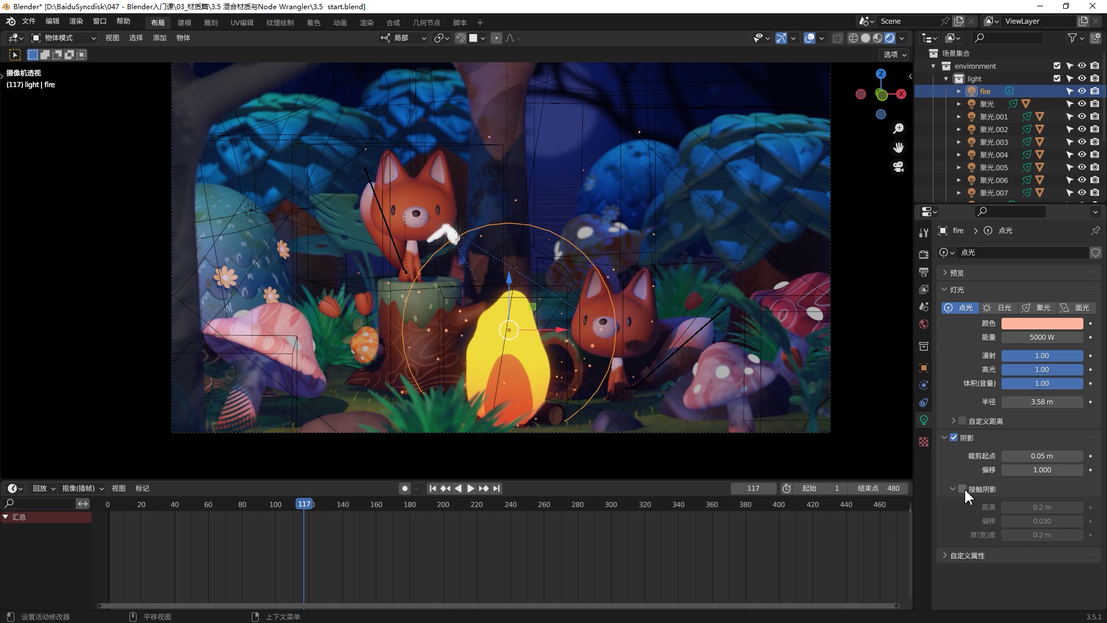
pyautogui.scroll(3, 563, 430)
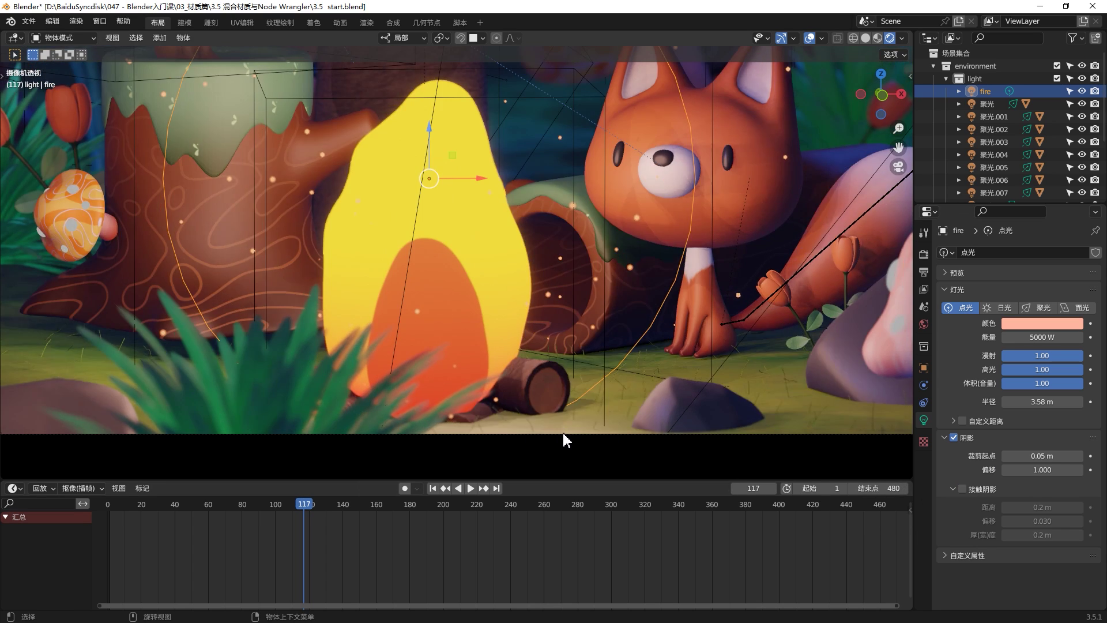
pyautogui.scroll(2, 563, 430)
pyautogui.scroll(2, 569, 421)
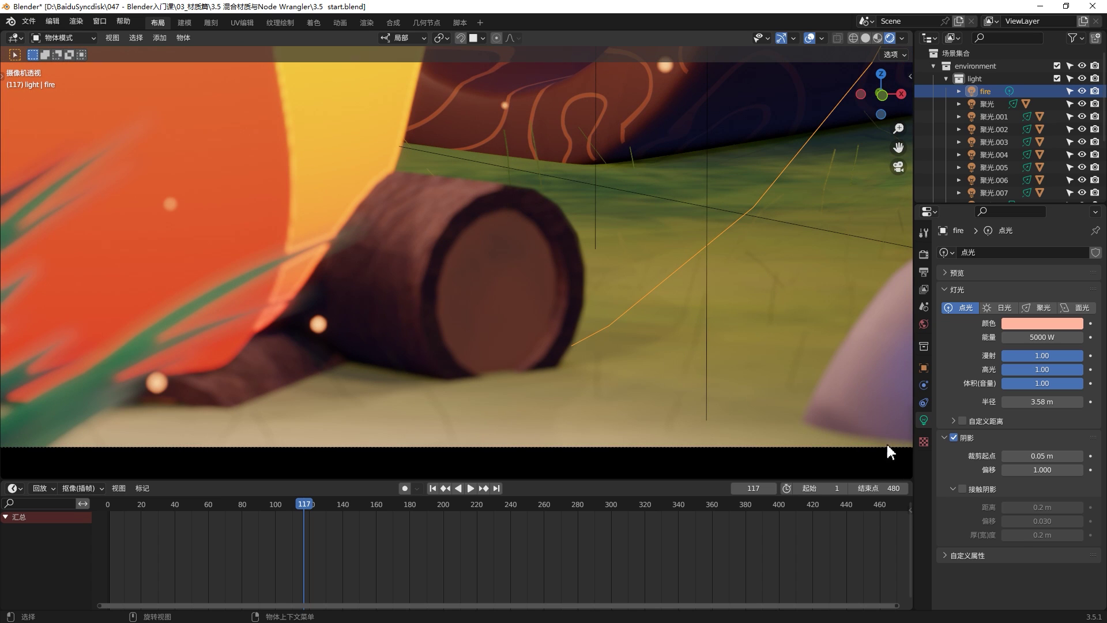
pyautogui.click(969, 490)
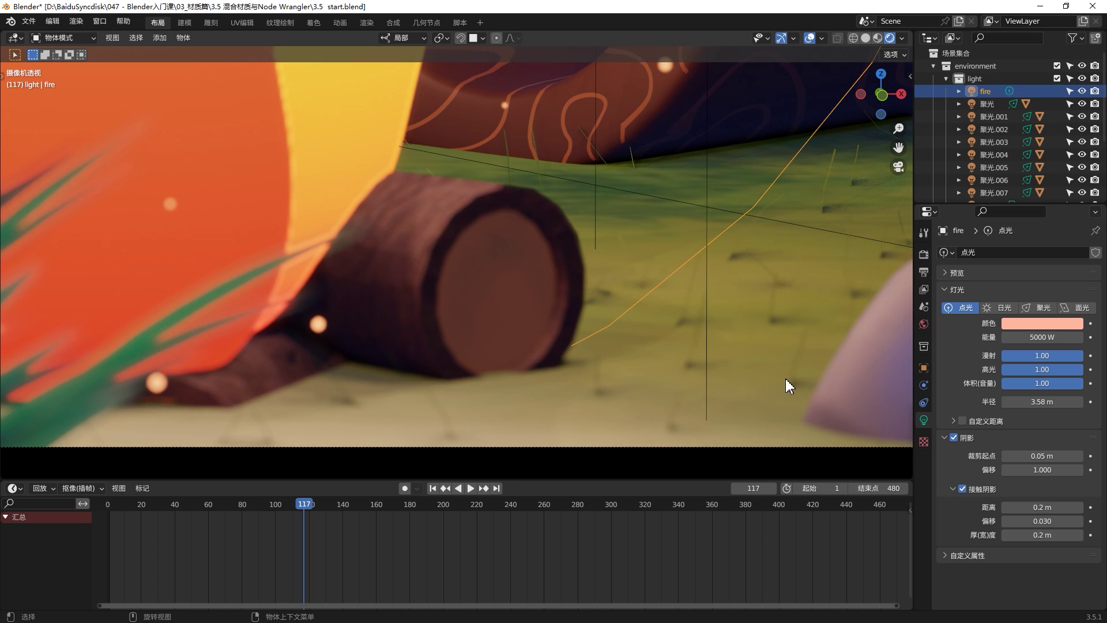
pyautogui.click(961, 488)
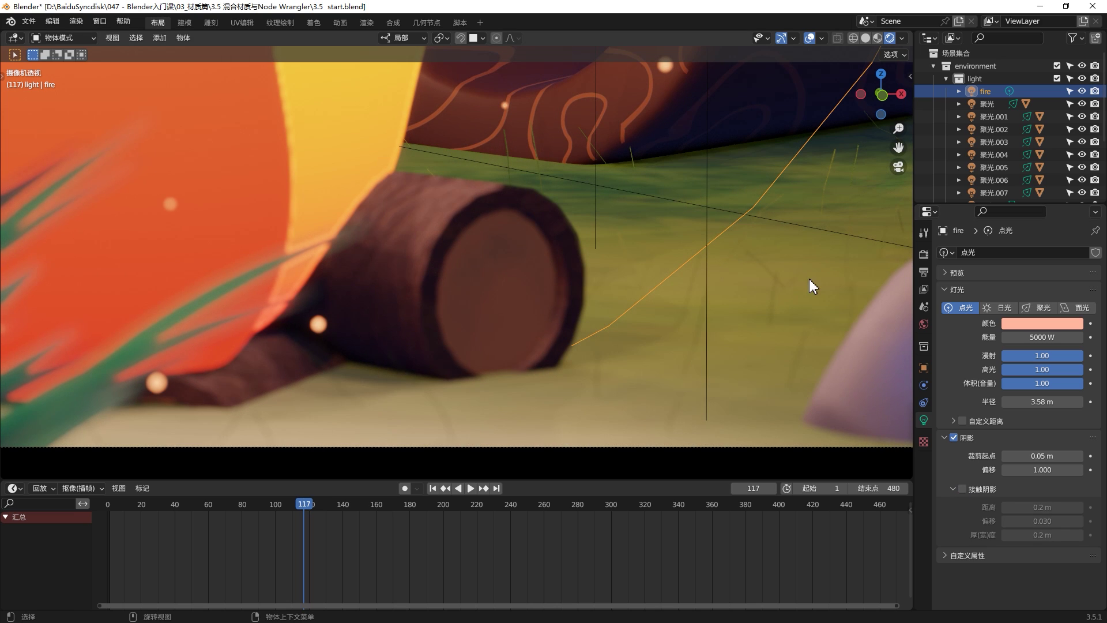
pyautogui.click(947, 439)
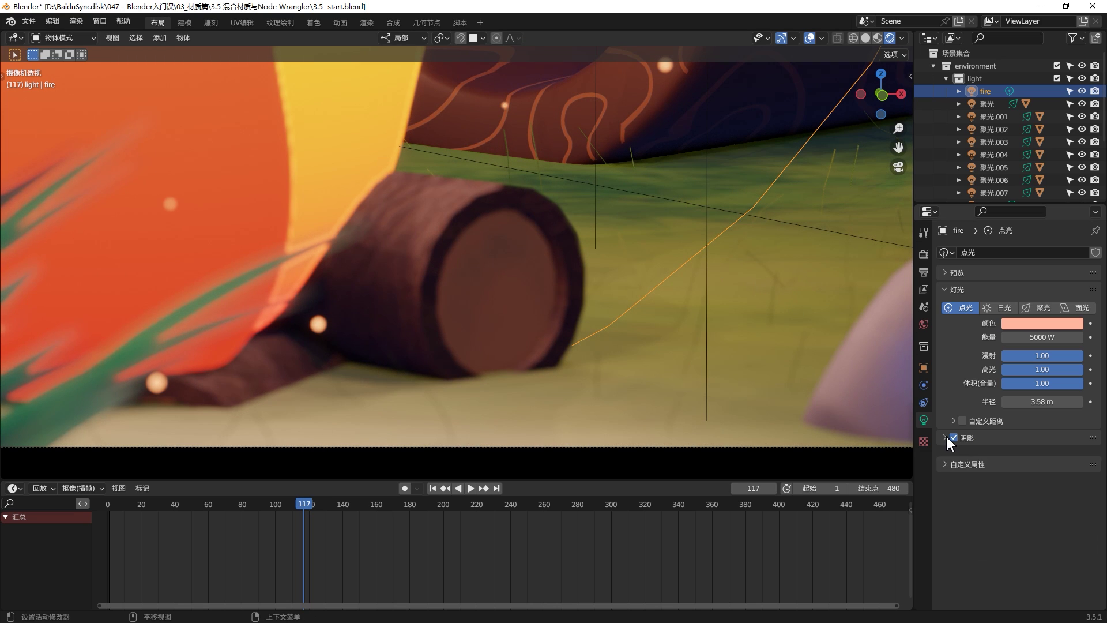
pyautogui.click(990, 120)
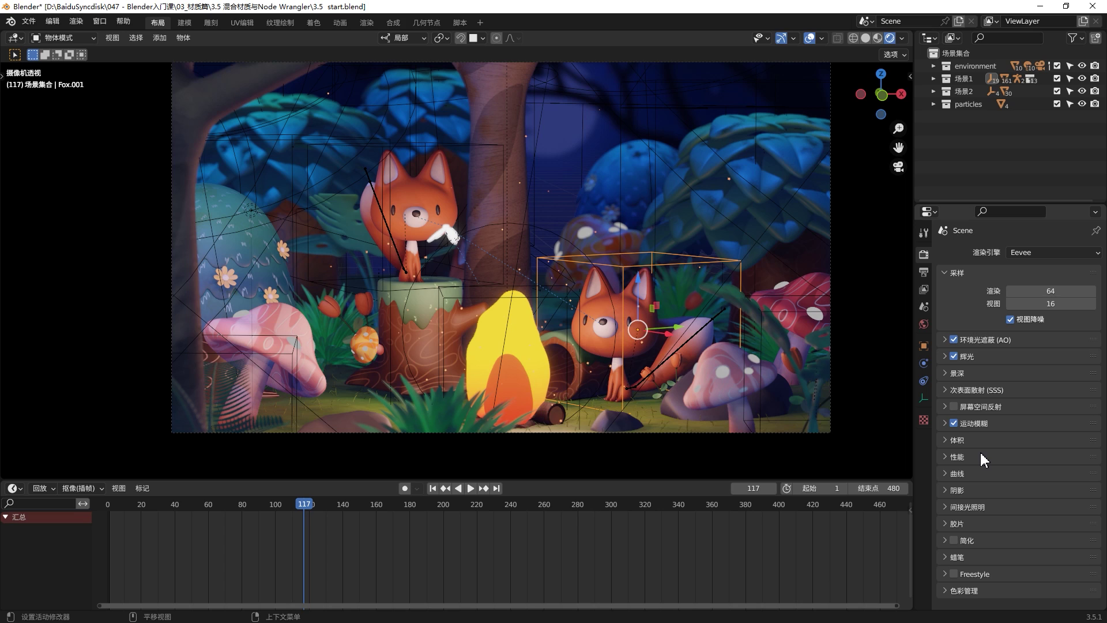
# Set the 1920×1080 output's resolution scale to 30%
pyautogui.click(924, 272)
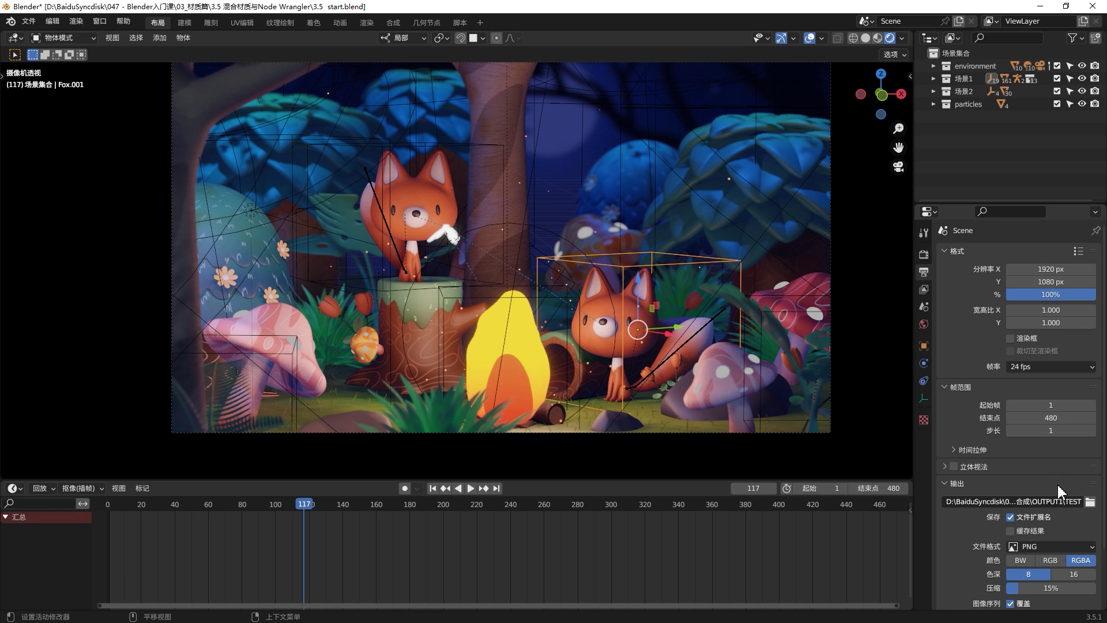
pyautogui.click(1053, 295)
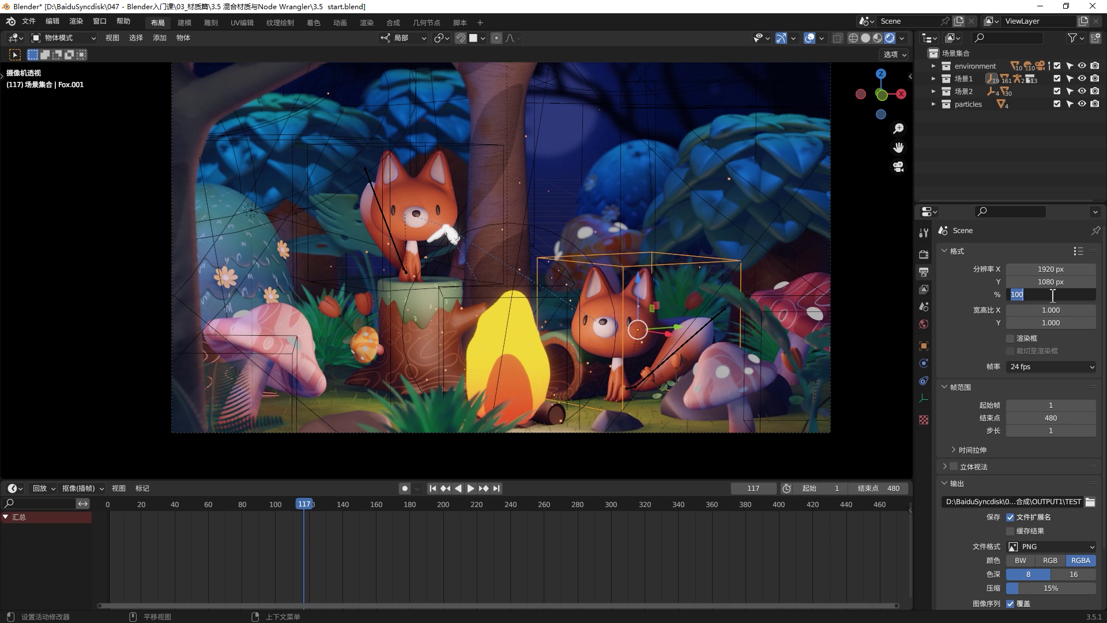
pyautogui.write('30')
pyautogui.press('Return')
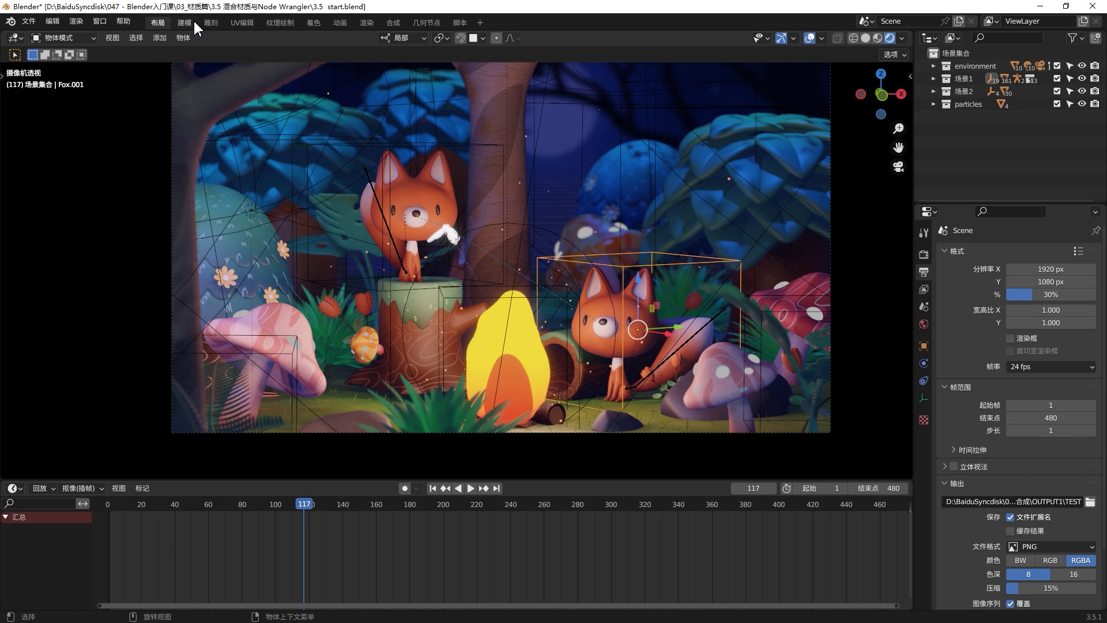
pyautogui.click(75, 21)
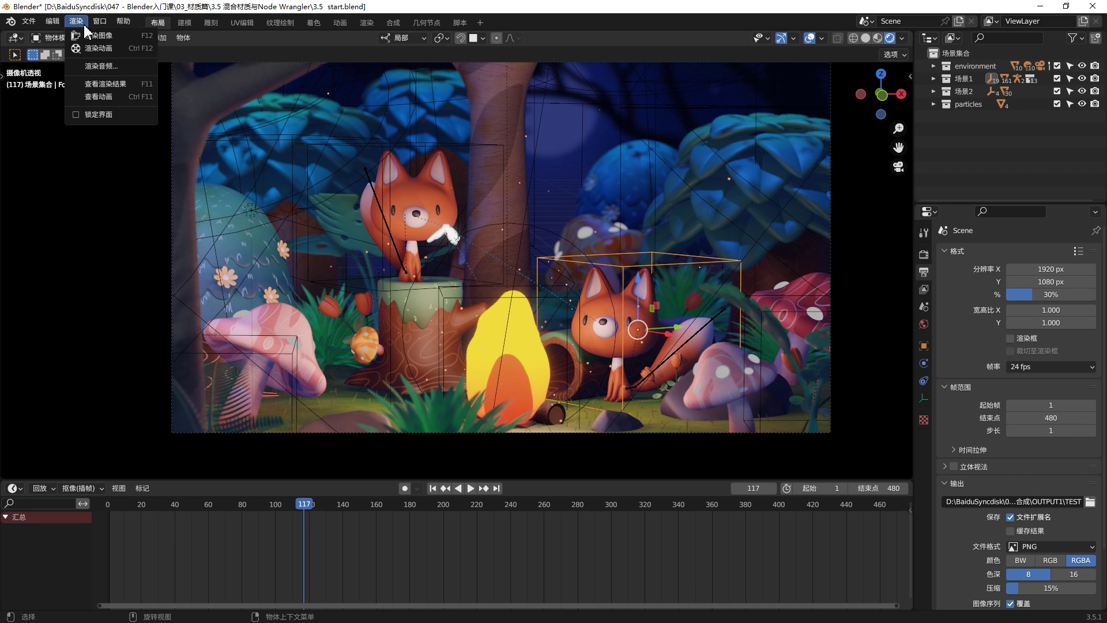
# Render the animation at 30% and switch to the OUTPUT1 folder of rendered frames
pyautogui.click(120, 49)
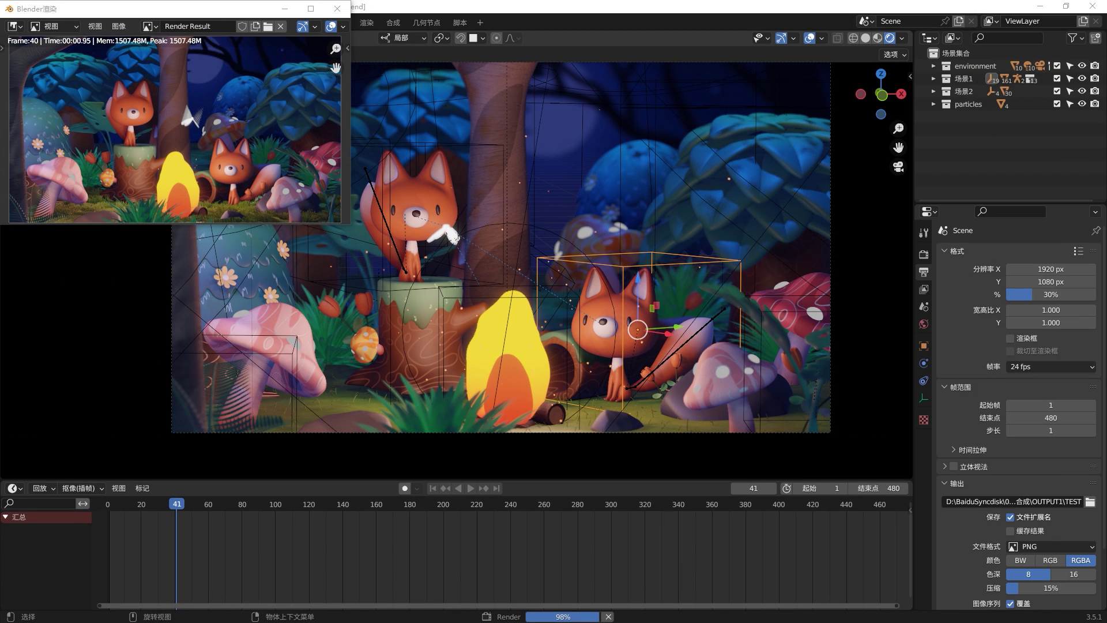
pyautogui.hotkey('alt', 'Tab')
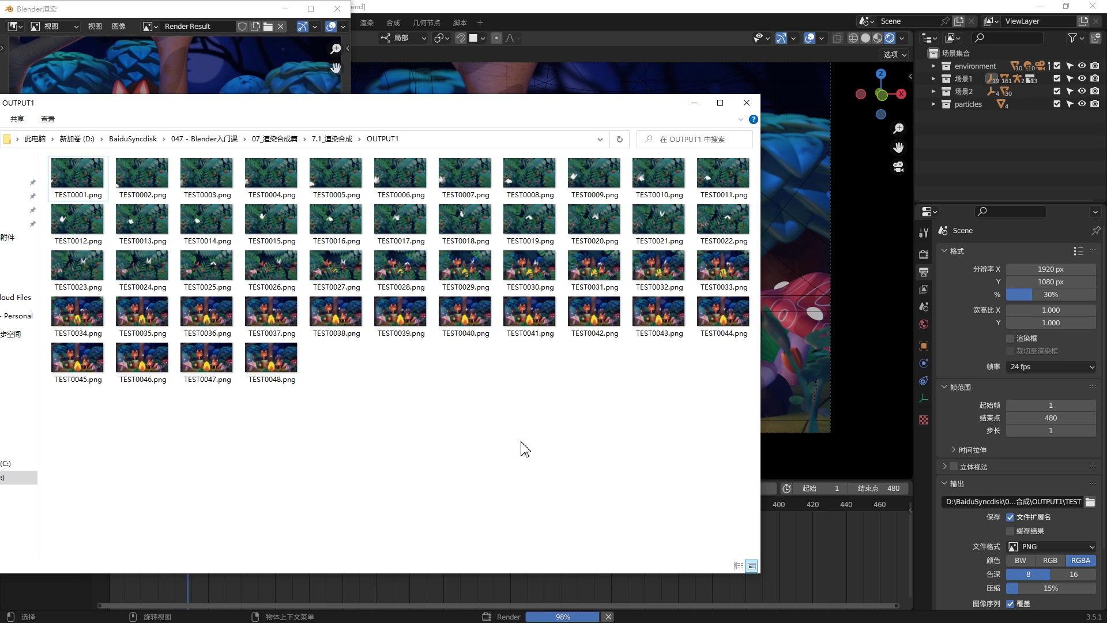
# Preview frames TEST0029 and TEST0054, then close the OUTPUT1 folder and render window
pyautogui.doubleClick(472, 284)
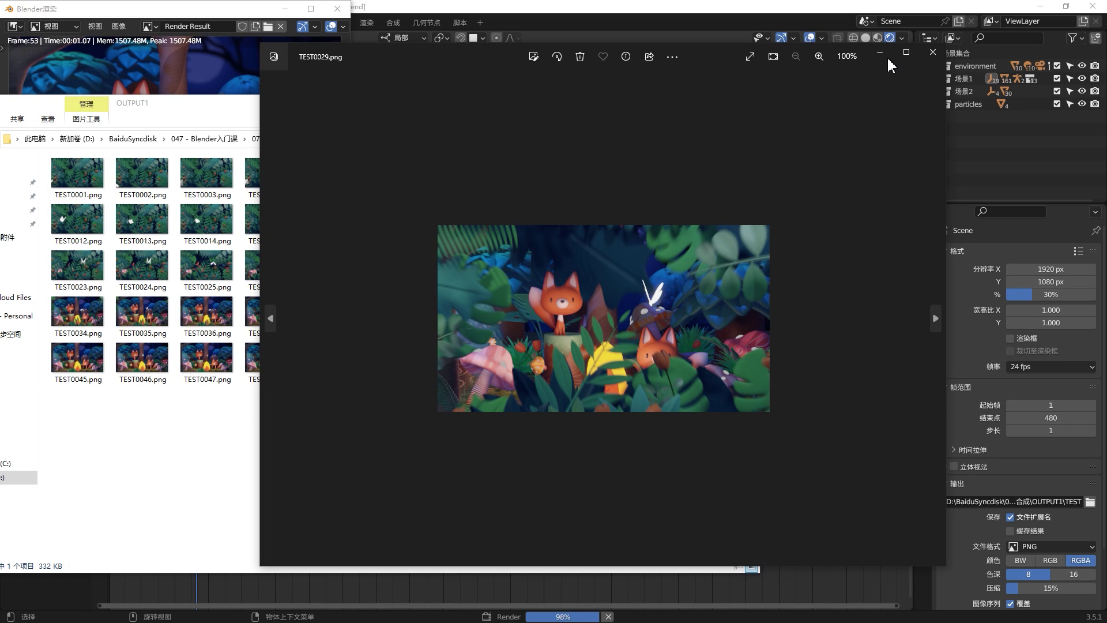
pyautogui.click(932, 52)
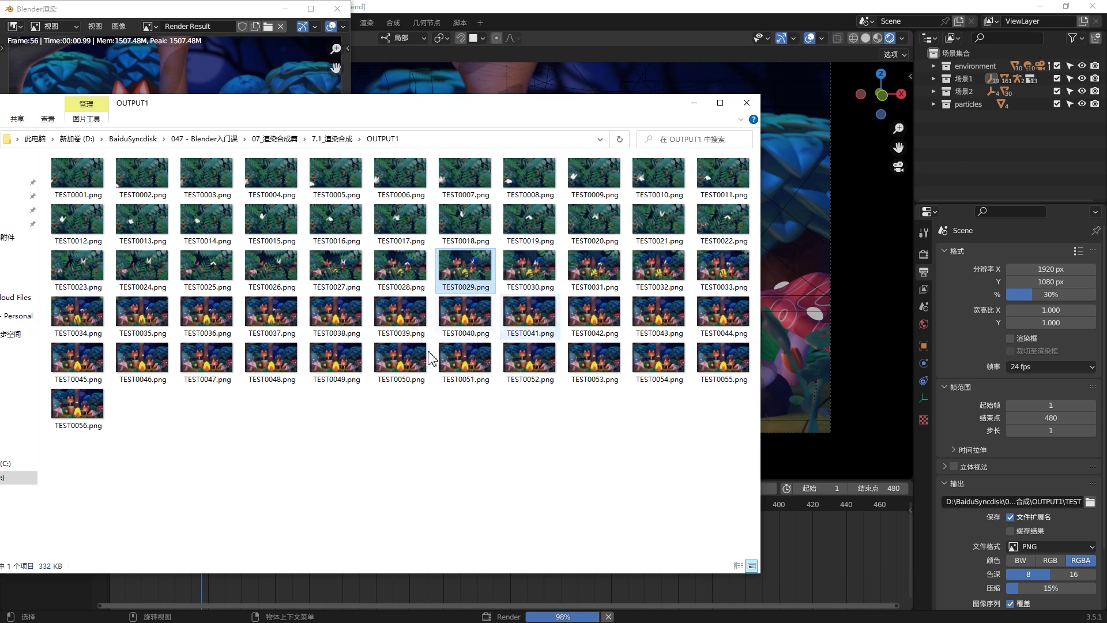
pyautogui.doubleClick(652, 371)
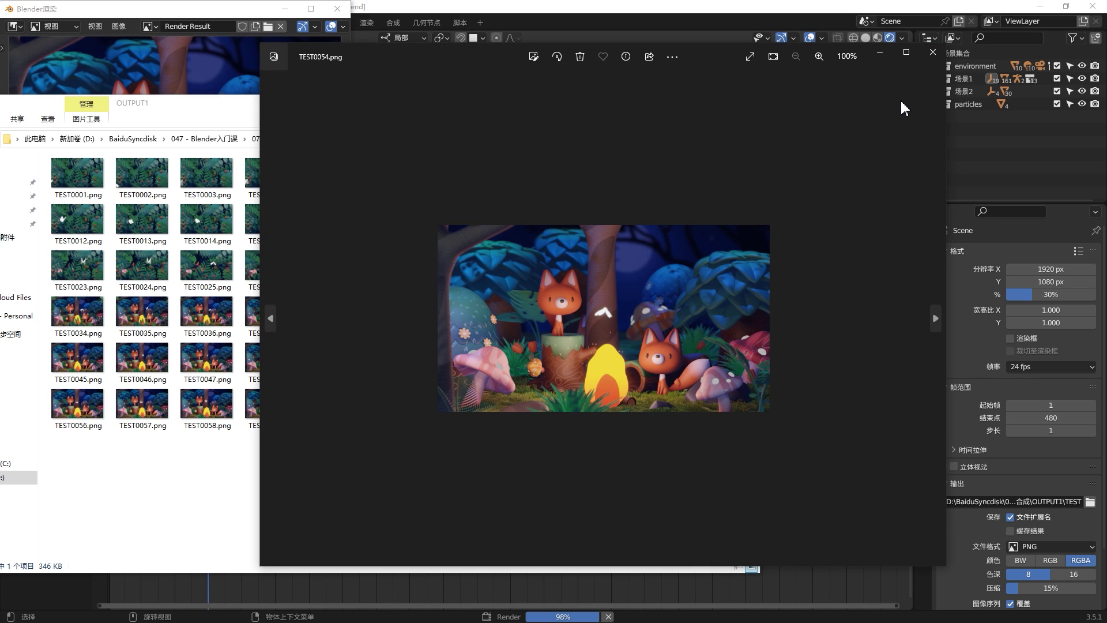
pyautogui.click(932, 54)
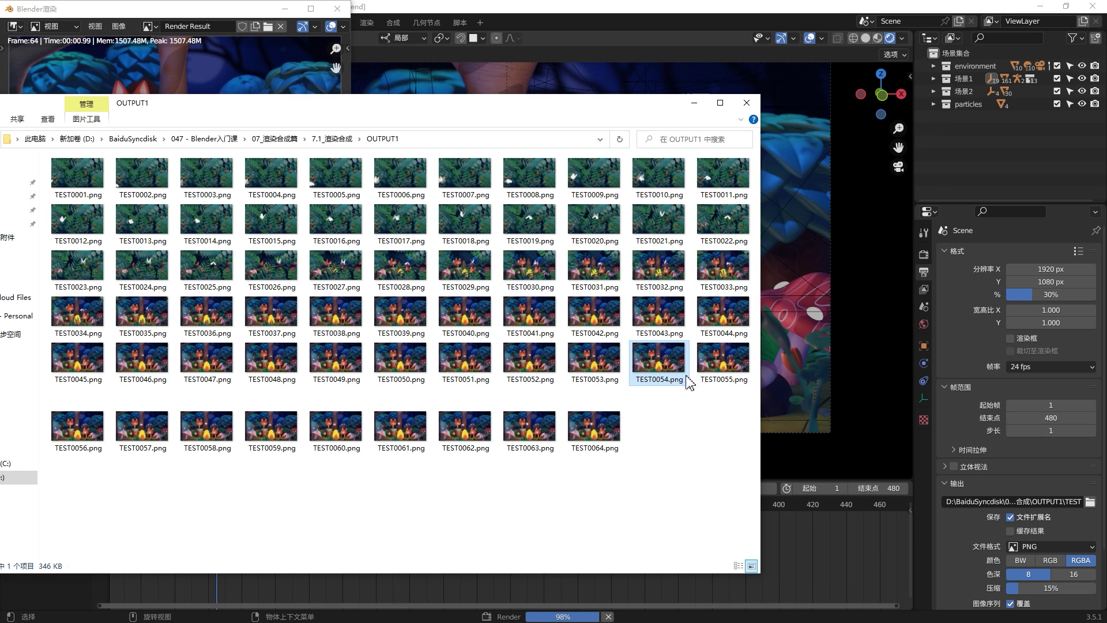
pyautogui.click(746, 102)
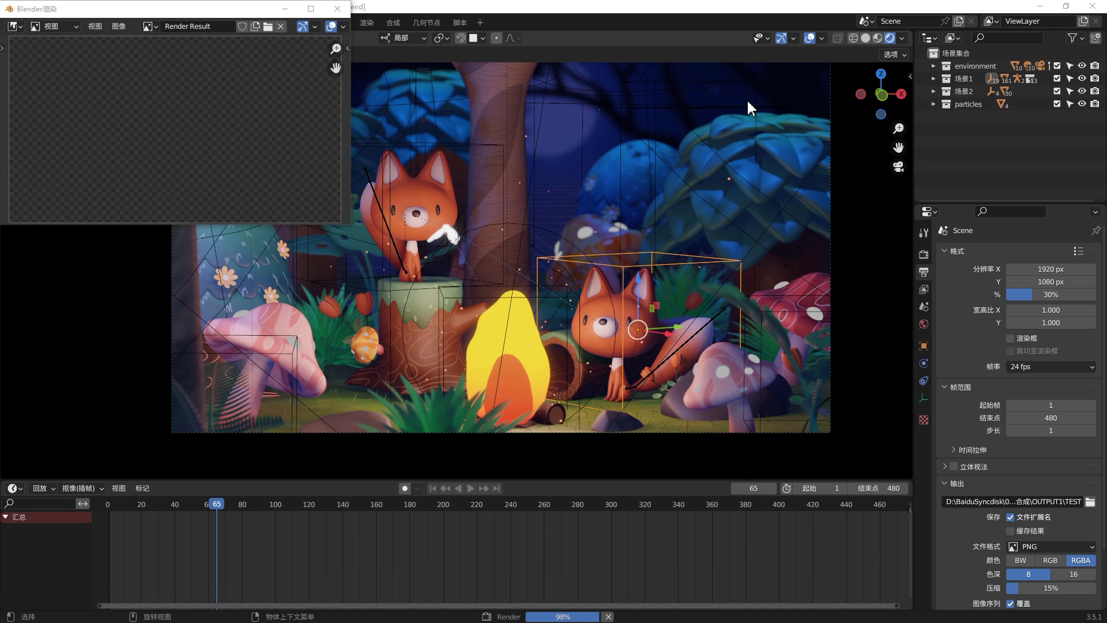
pyautogui.click(340, 11)
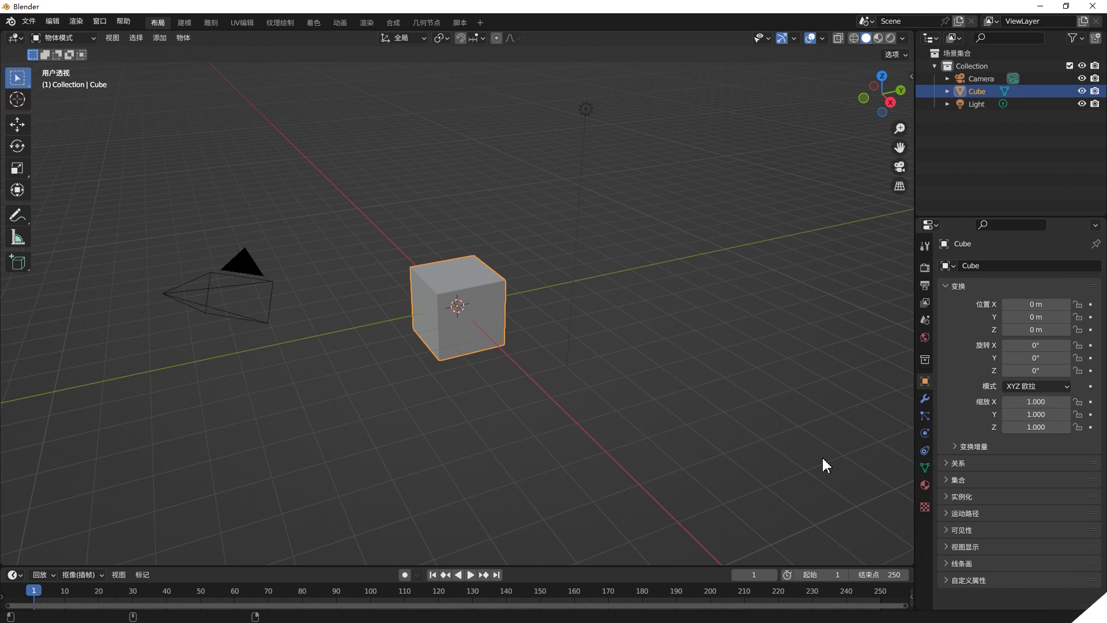
# Add the Video Editing workspace from the workspace list
pyautogui.click(480, 23)
pyautogui.moveTo(444, 95)
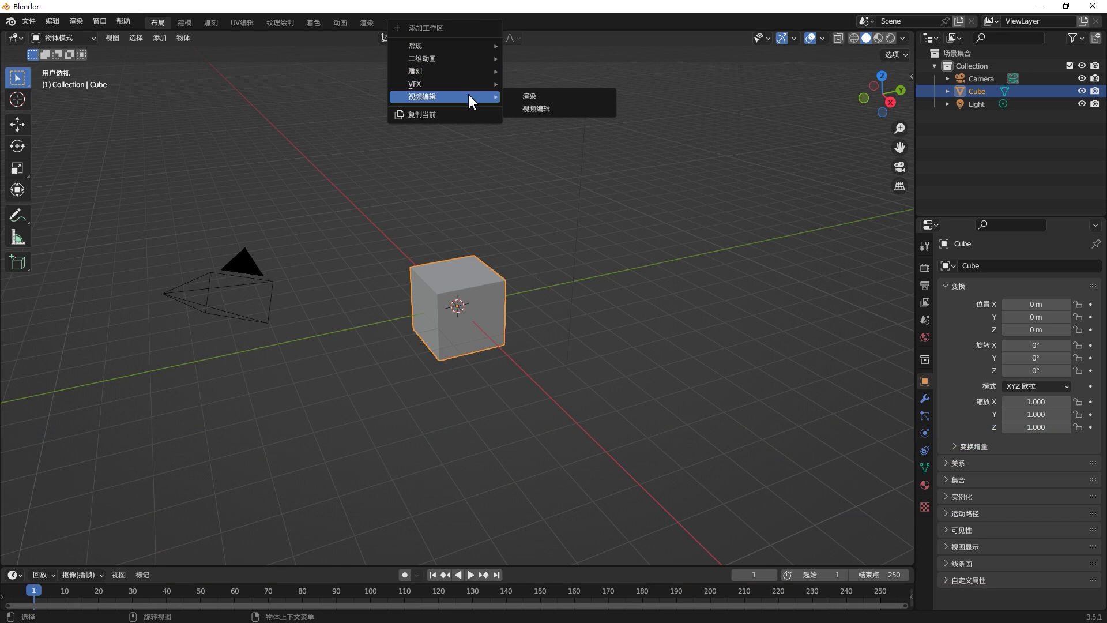
pyautogui.click(542, 110)
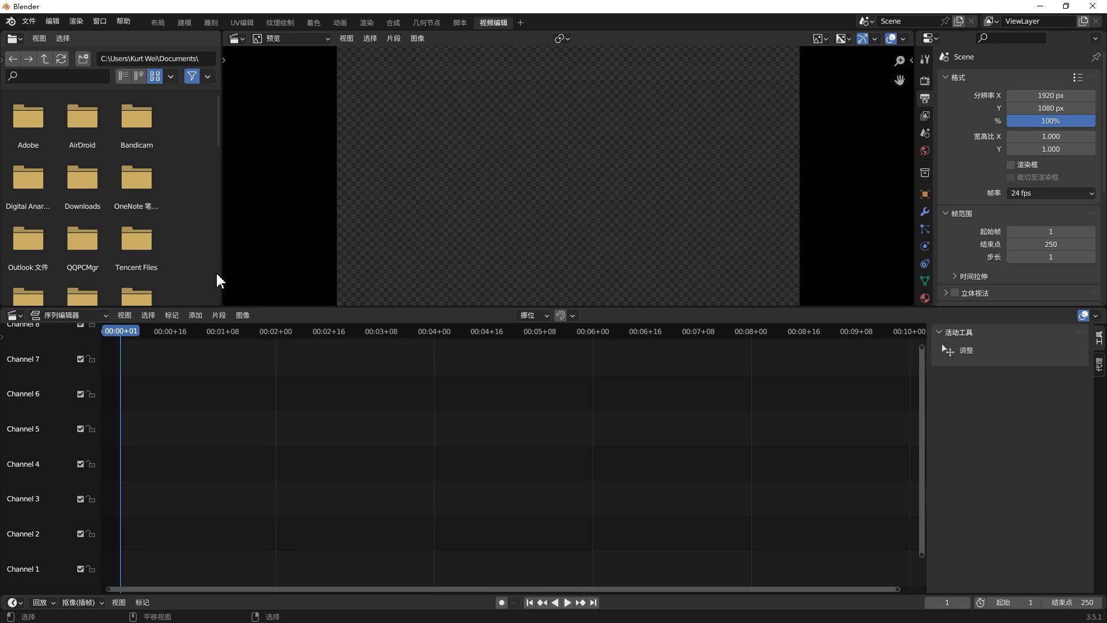
# Add all 480 PNG frames from the 5th version folder as an image strip
pyautogui.click(198, 318)
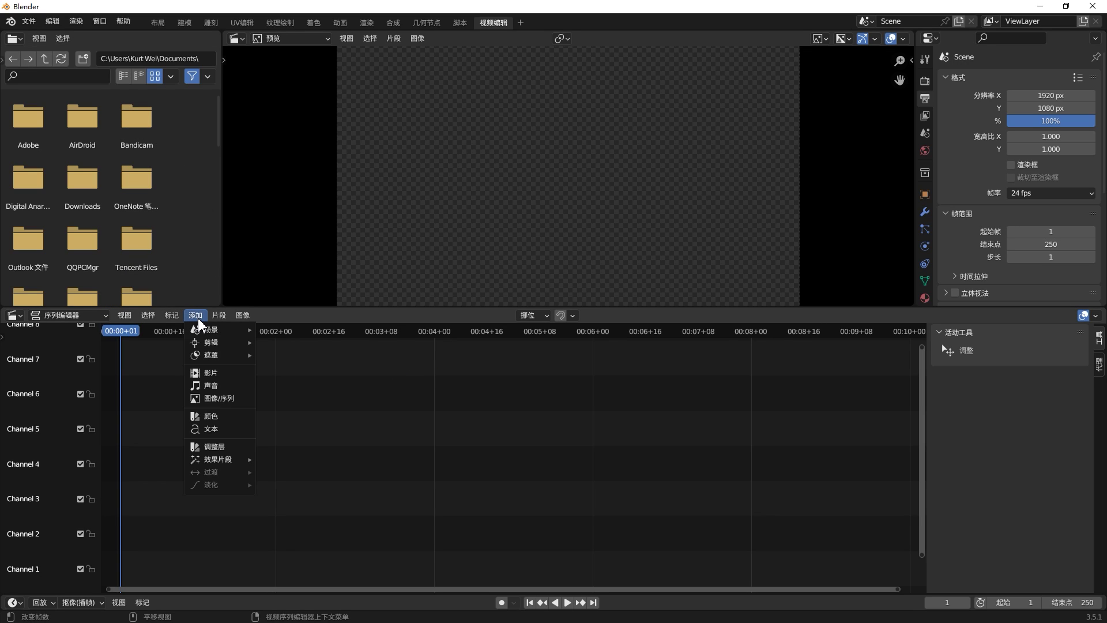
pyautogui.click(220, 401)
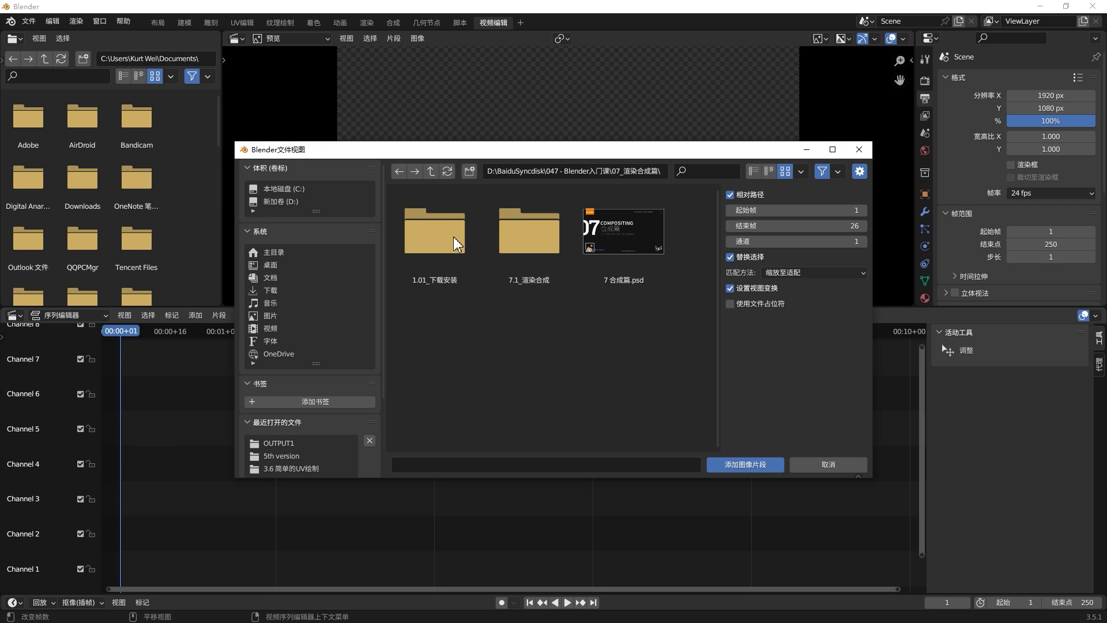
pyautogui.doubleClick(522, 251)
pyautogui.click(445, 255)
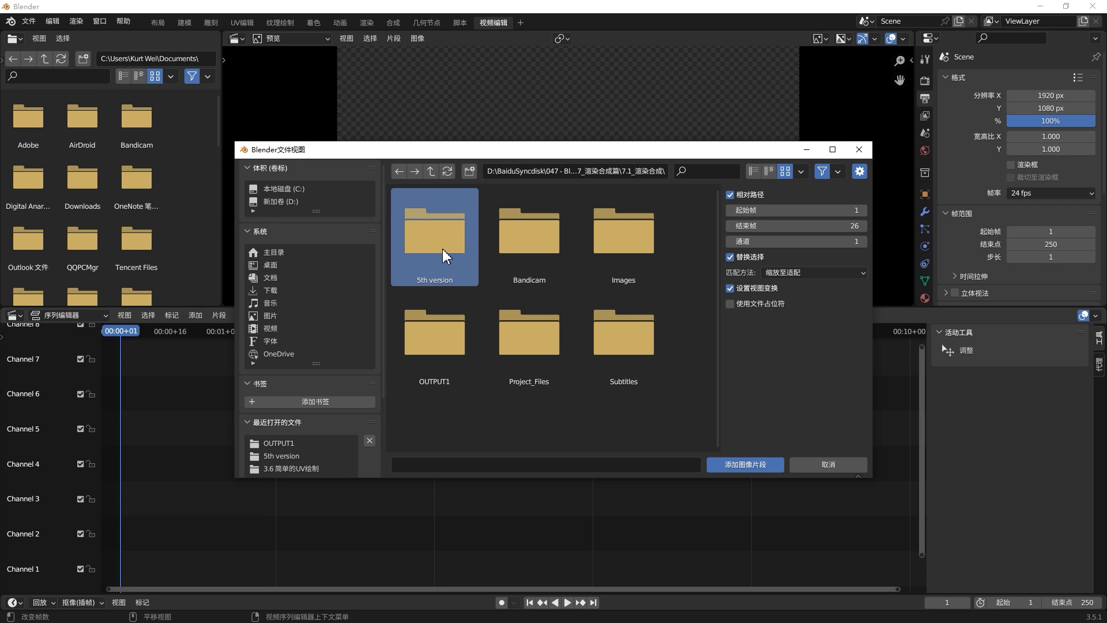
pyautogui.doubleClick(437, 249)
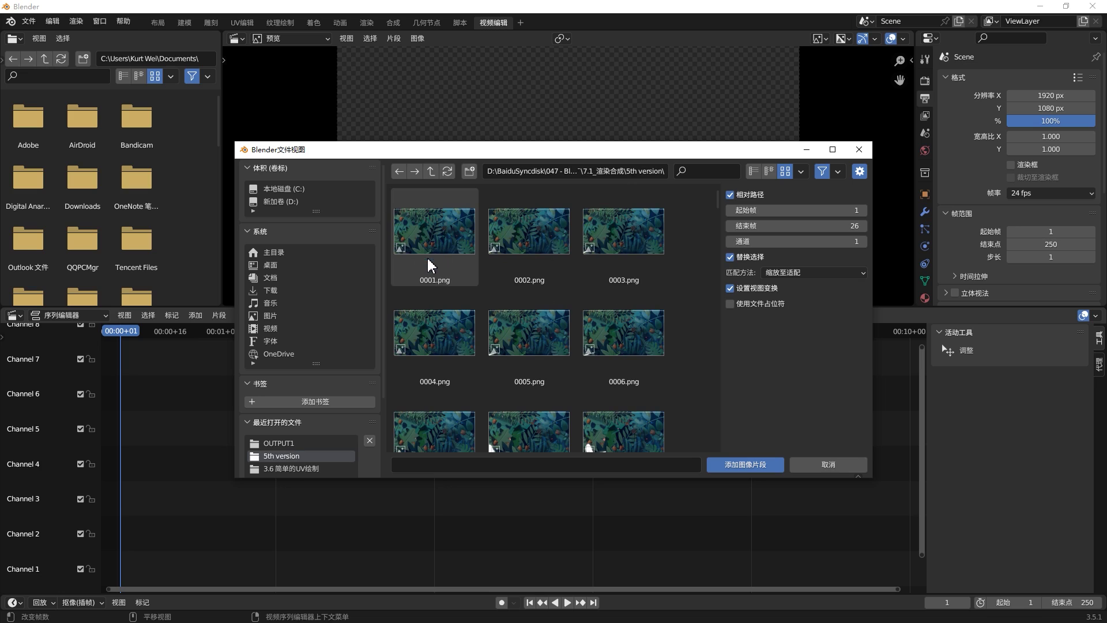
pyautogui.click(425, 252)
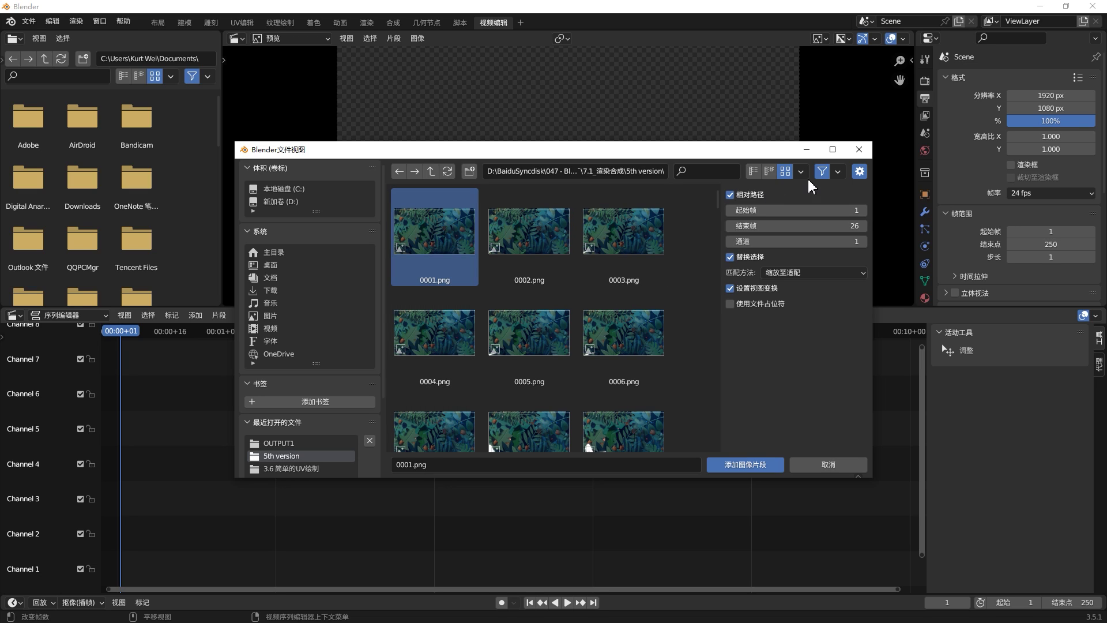
pyautogui.click(836, 172)
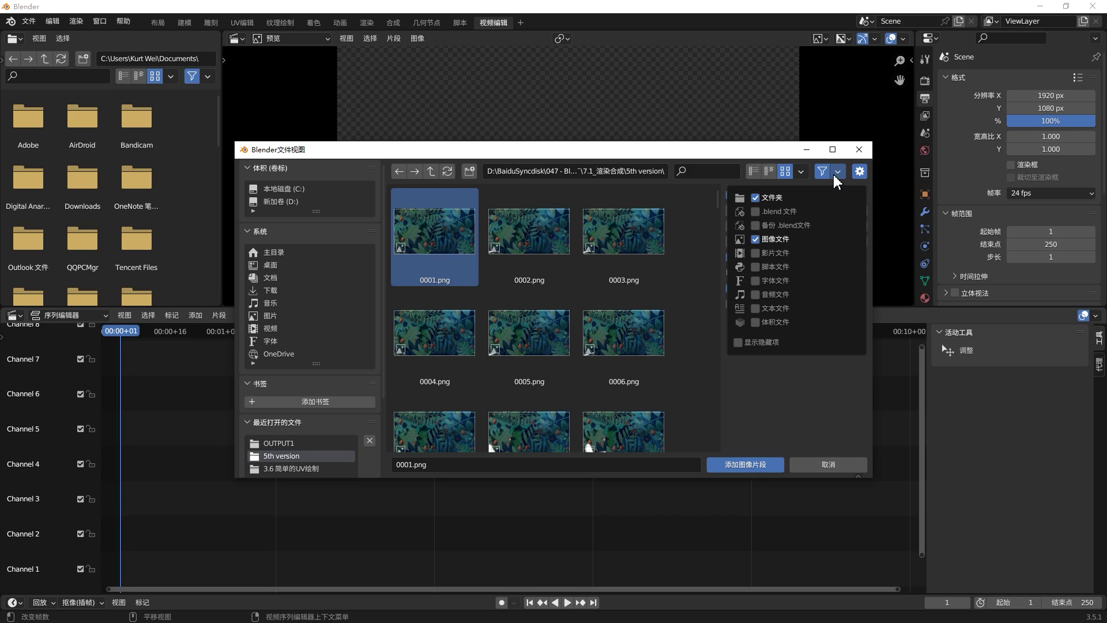
pyautogui.click(802, 171)
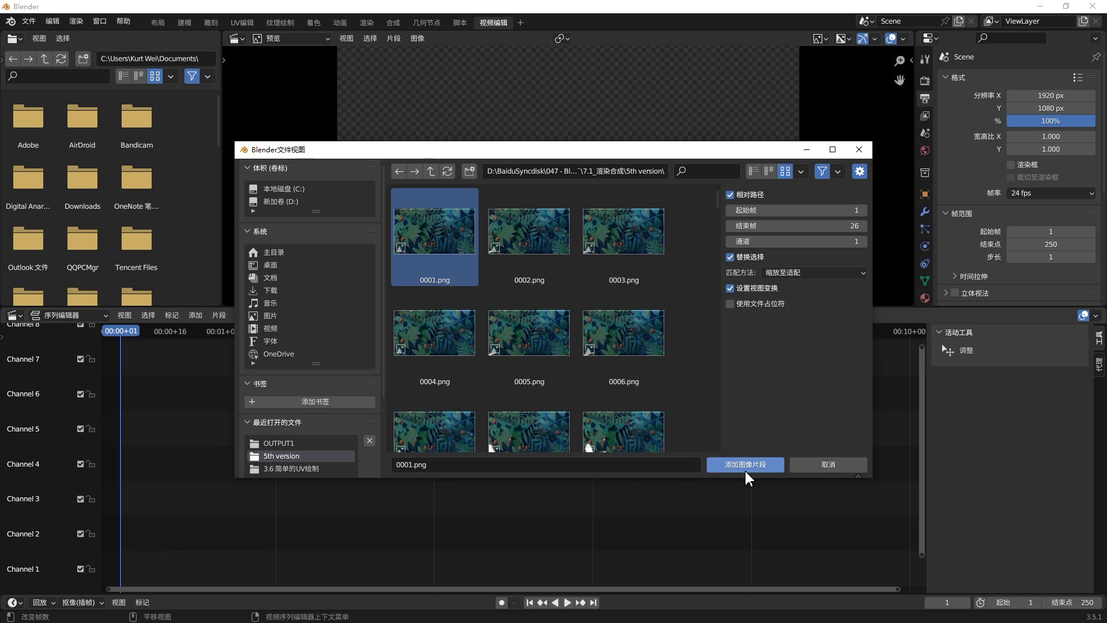
pyautogui.press('a')
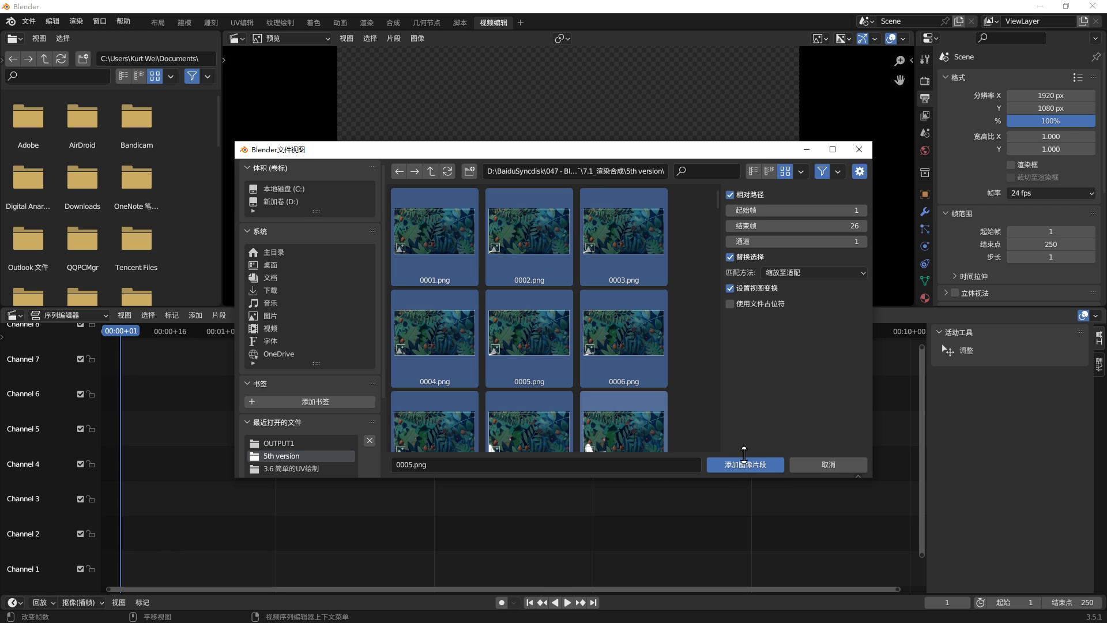
pyautogui.click(769, 470)
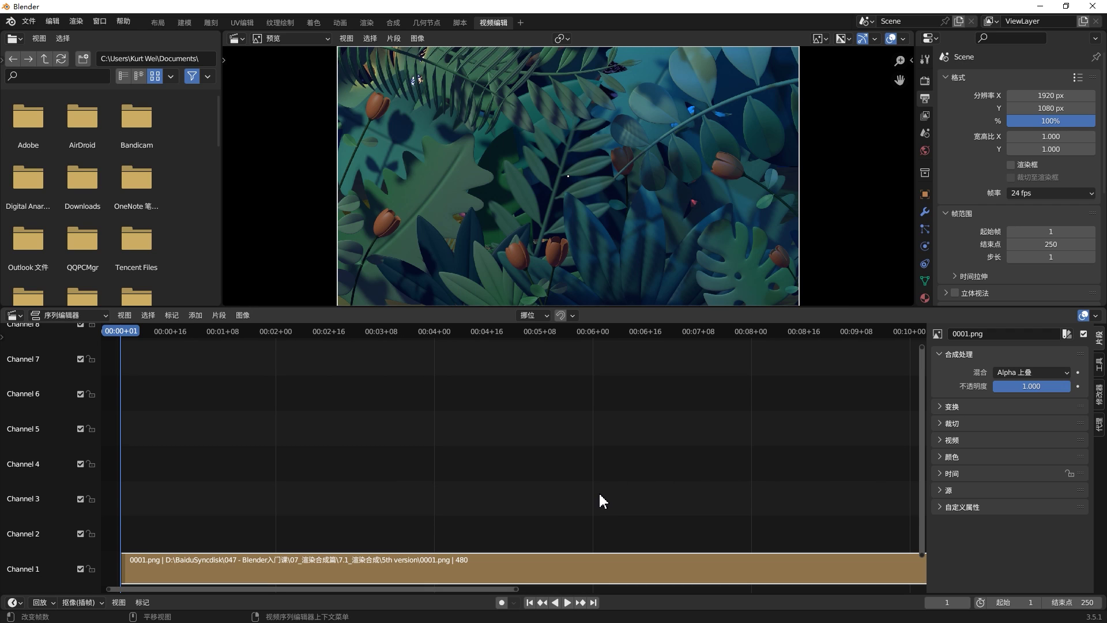
# Play the PNG strip and pan the timeline to follow the fox forest animation
pyautogui.press('space')
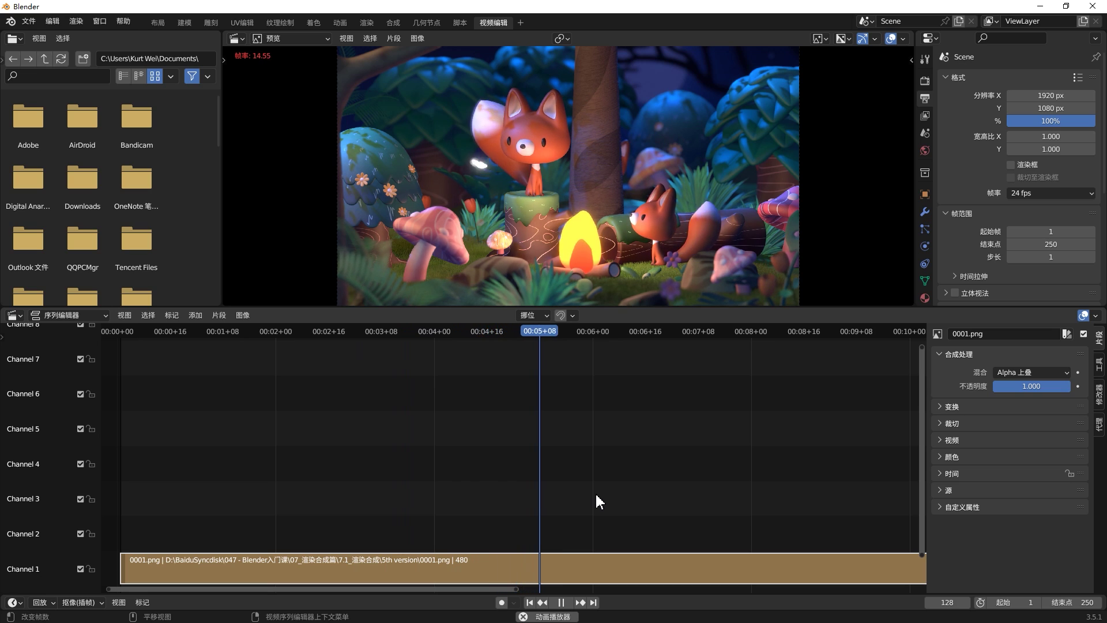
pyautogui.scroll(-2, 594, 492)
pyautogui.scroll(-2, 595, 493)
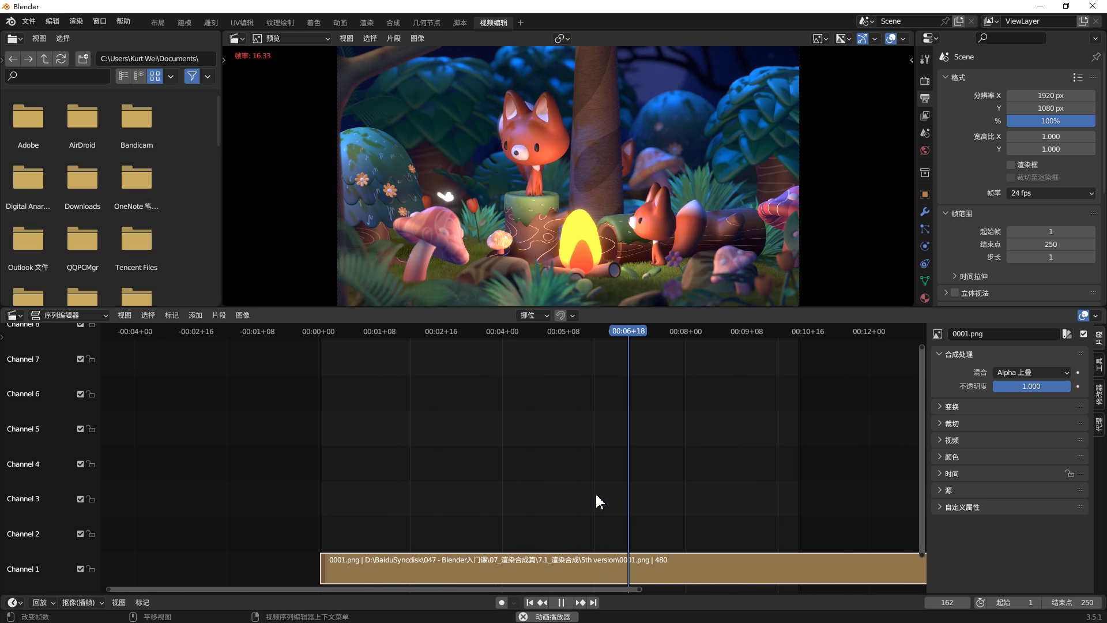
pyautogui.moveTo(682, 482); pyautogui.dragTo(522, 482, button='middle')
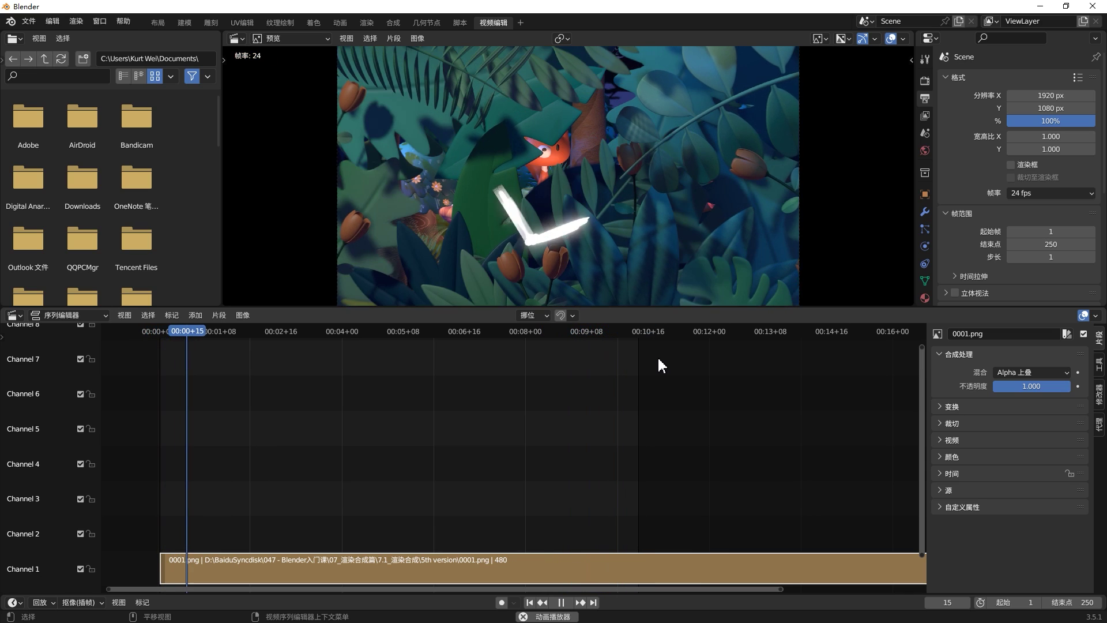
# Stop playback and set the scene end frame to 480, keeping 24 fps
pyautogui.press('space')
pyautogui.click(1060, 194)
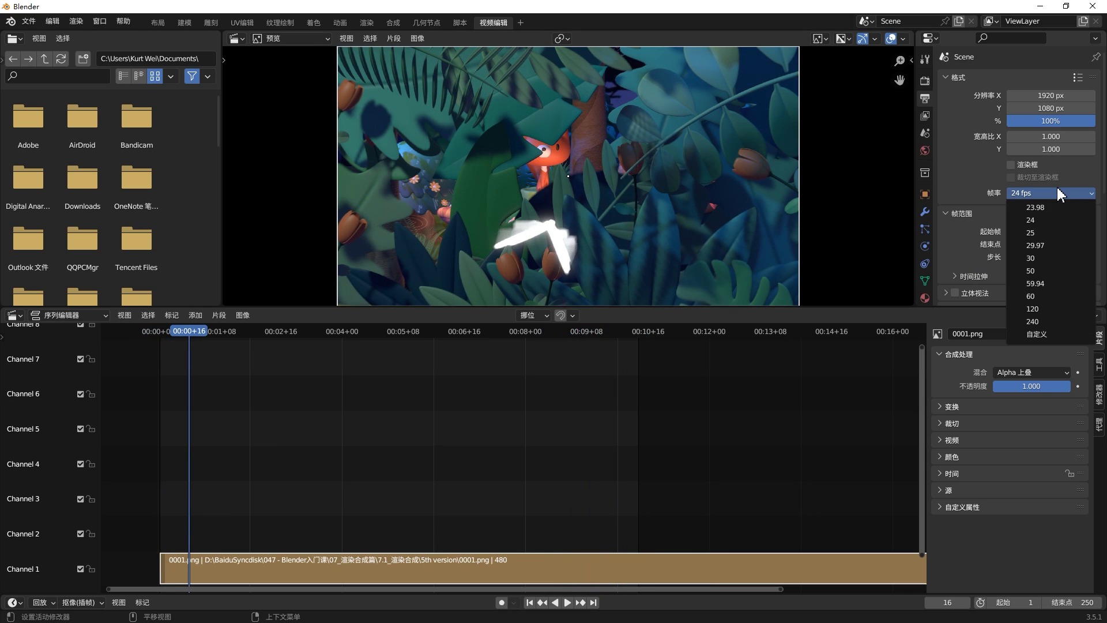
pyautogui.doubleClick(1067, 244)
pyautogui.write('480')
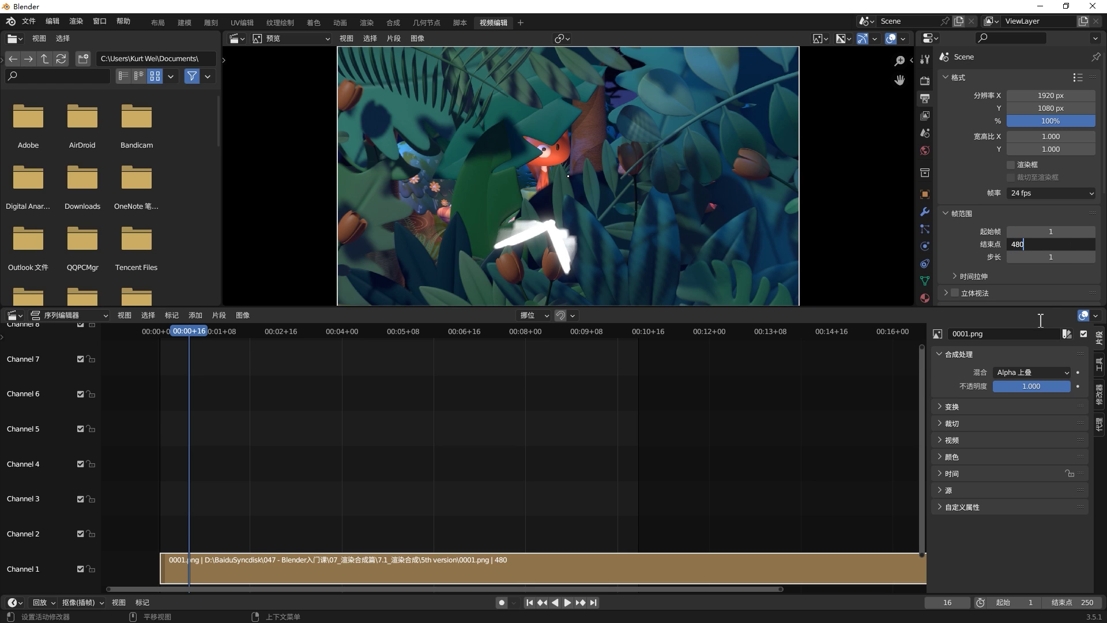
pyautogui.press('Return')
pyautogui.scroll(-3, 381, 519)
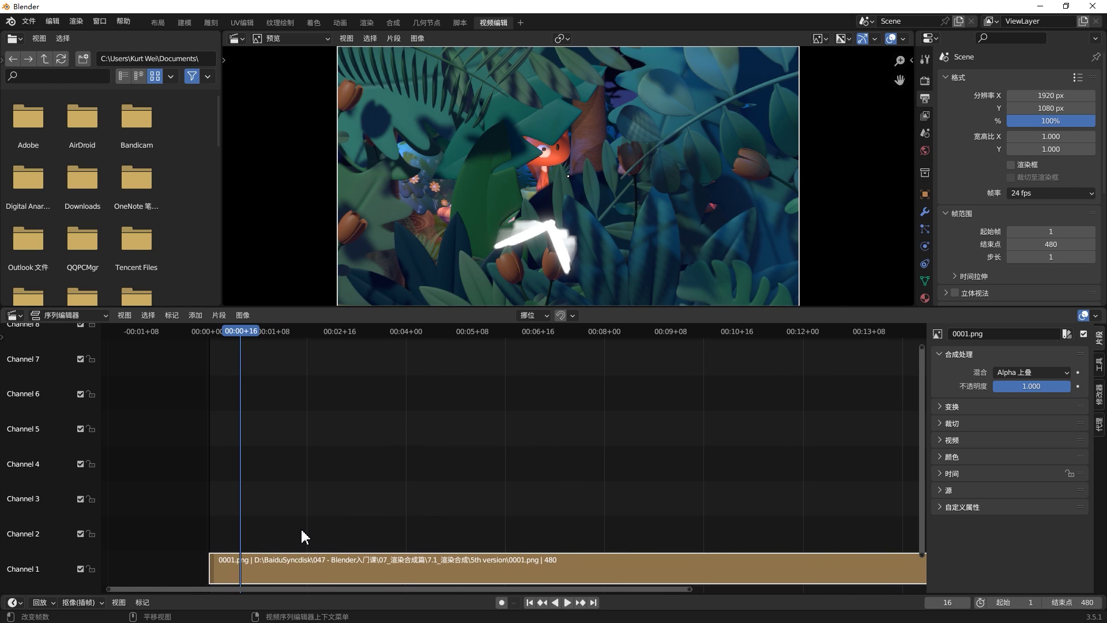
# Rewind to frame 1 and fold Format and Frame Range to reveal the Output panel
pyautogui.moveTo(786, 344); pyautogui.dragTo(246, 357)
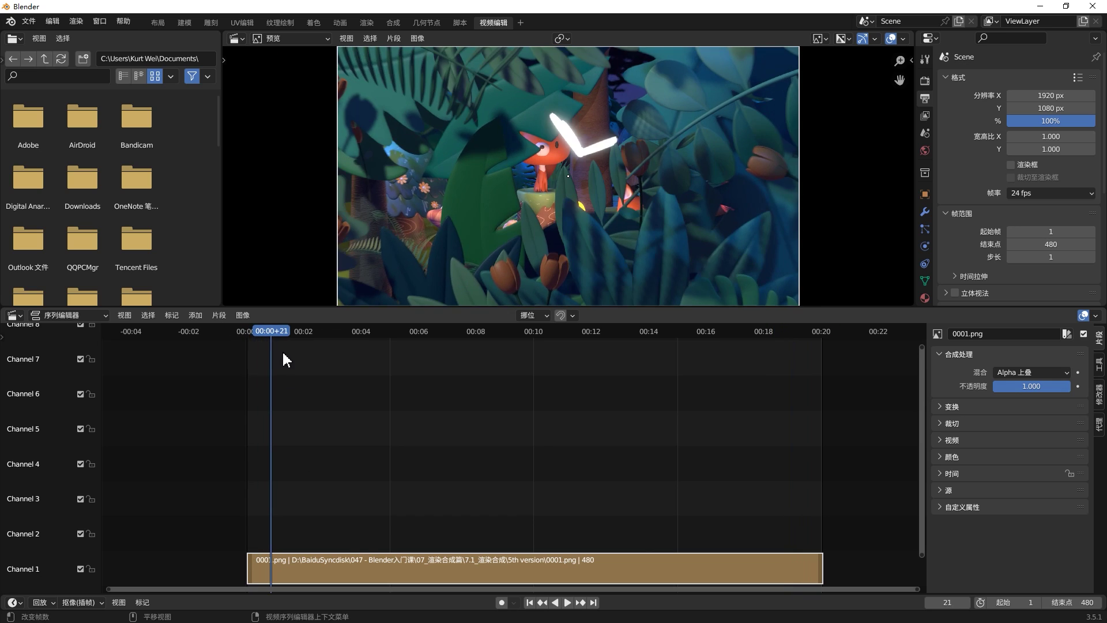
pyautogui.scroll(1, 259, 586)
pyautogui.click(268, 333)
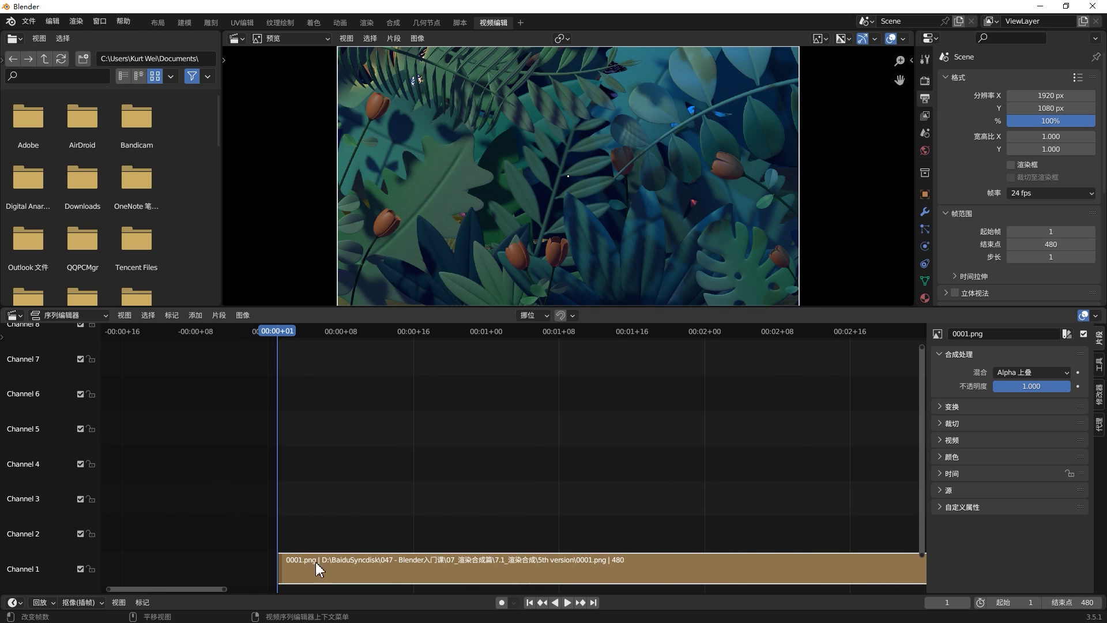
pyautogui.scroll(3, 344, 594)
pyautogui.scroll(-3, 818, 507)
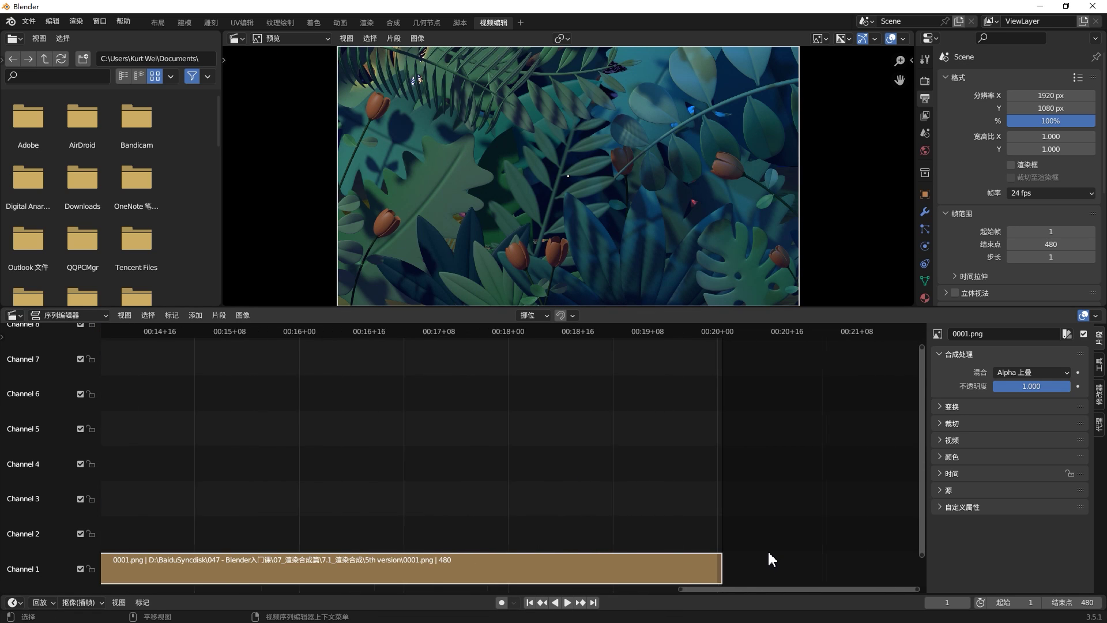
pyautogui.scroll(-2, 769, 556)
pyautogui.scroll(-2, 772, 558)
pyautogui.click(957, 77)
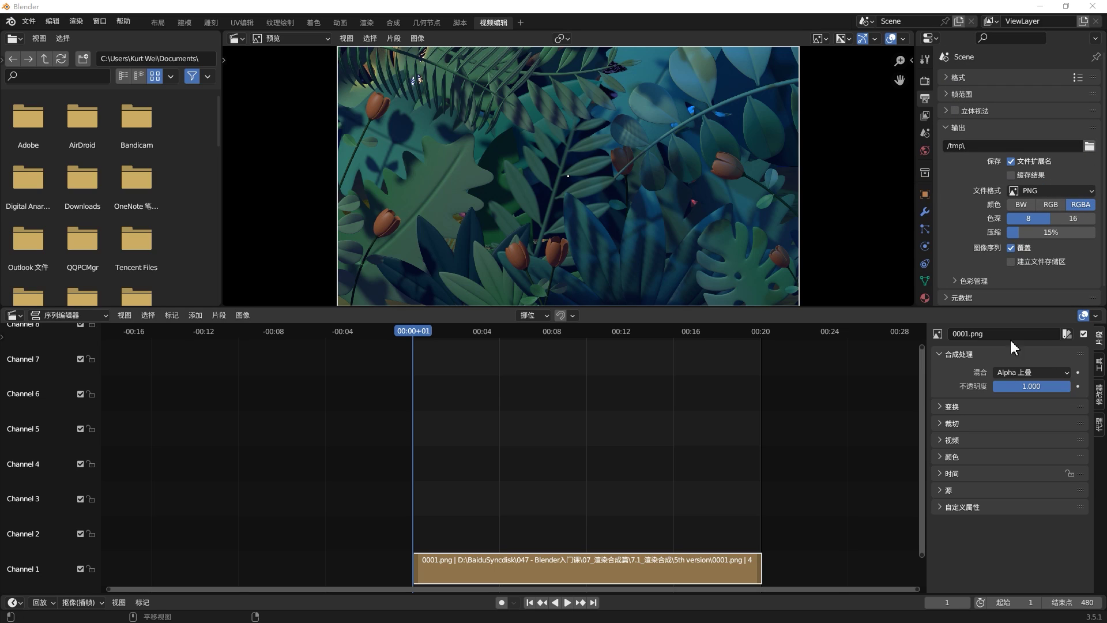
# Switch the output format to FFmpeg video in an MPEG-4 container
pyautogui.click(1075, 192)
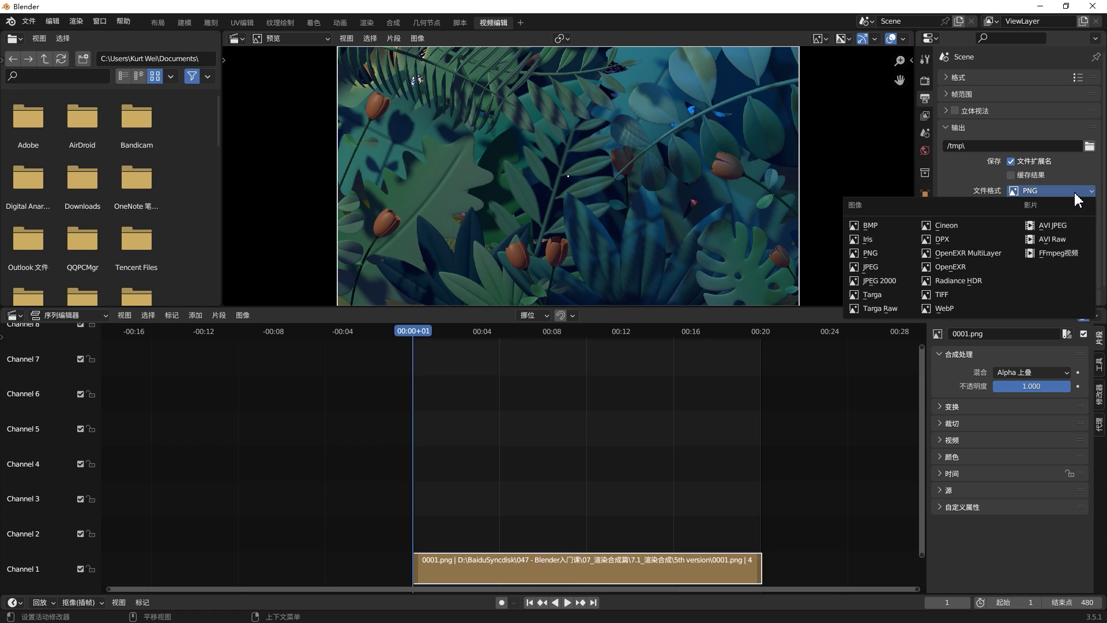
pyautogui.click(1061, 254)
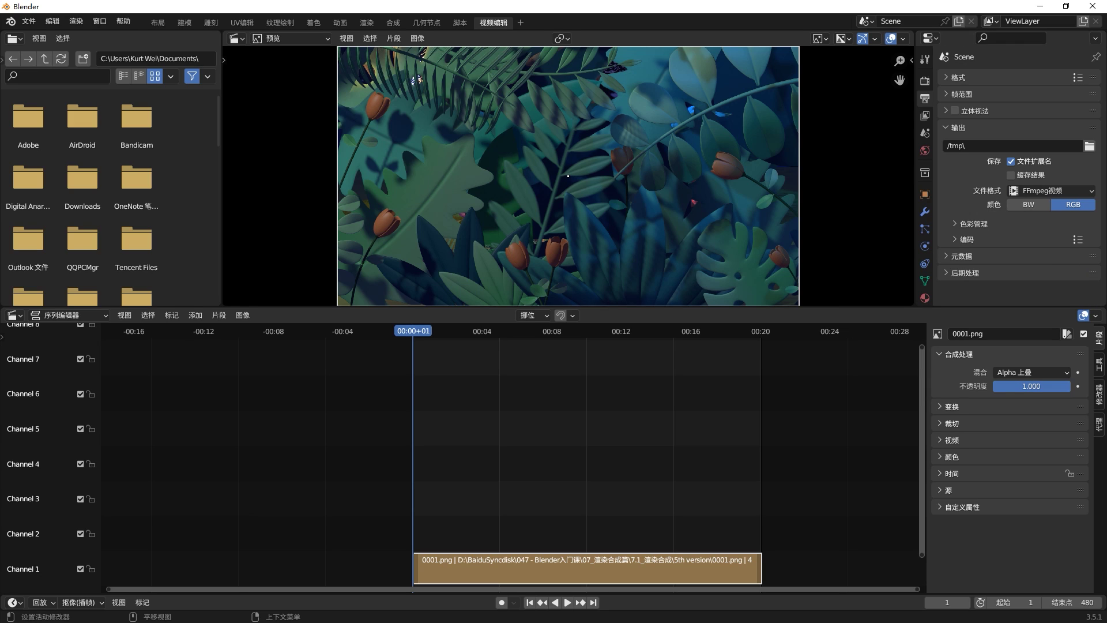
pyautogui.click(988, 239)
pyautogui.click(1034, 260)
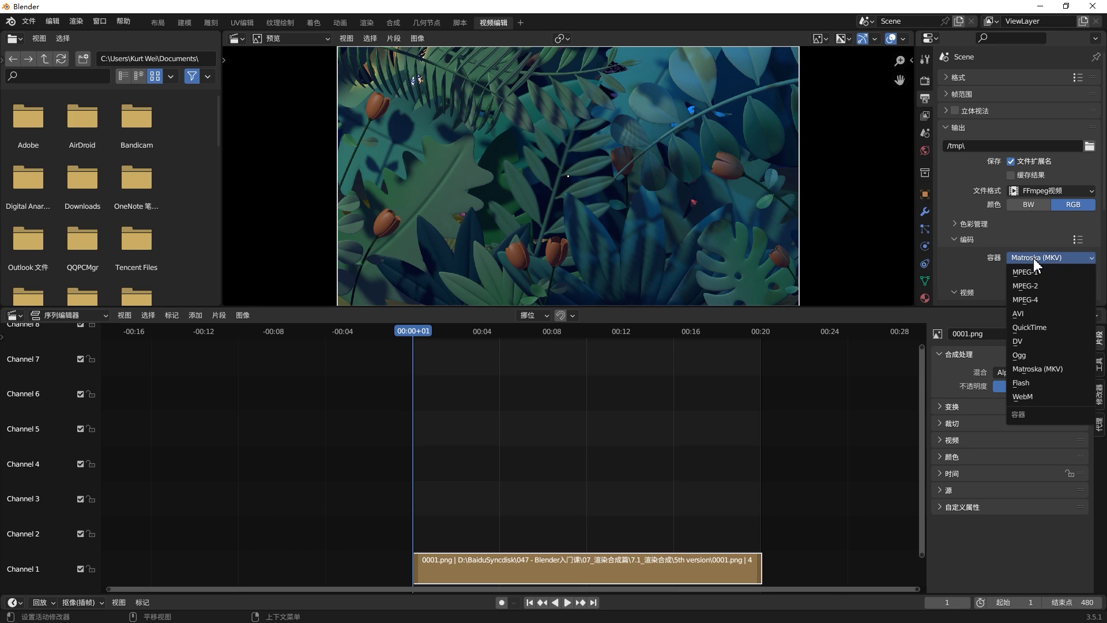
pyautogui.click(1047, 299)
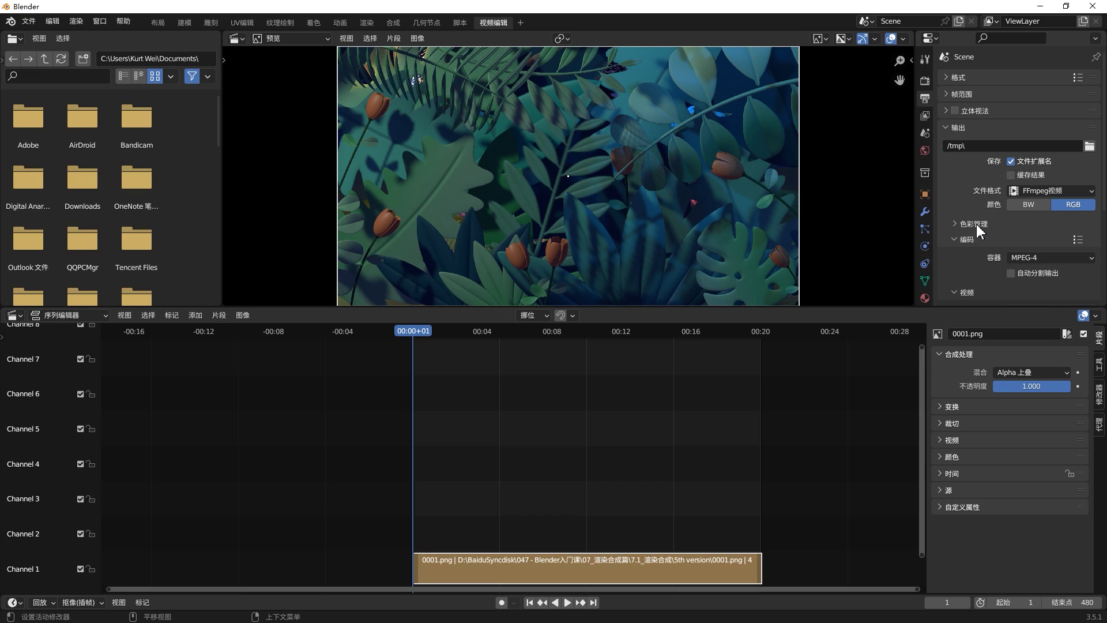
# Set the H.264 video's output quality to High Quality
pyautogui.click(974, 224)
pyautogui.click(978, 225)
pyautogui.scroll(-2, 980, 266)
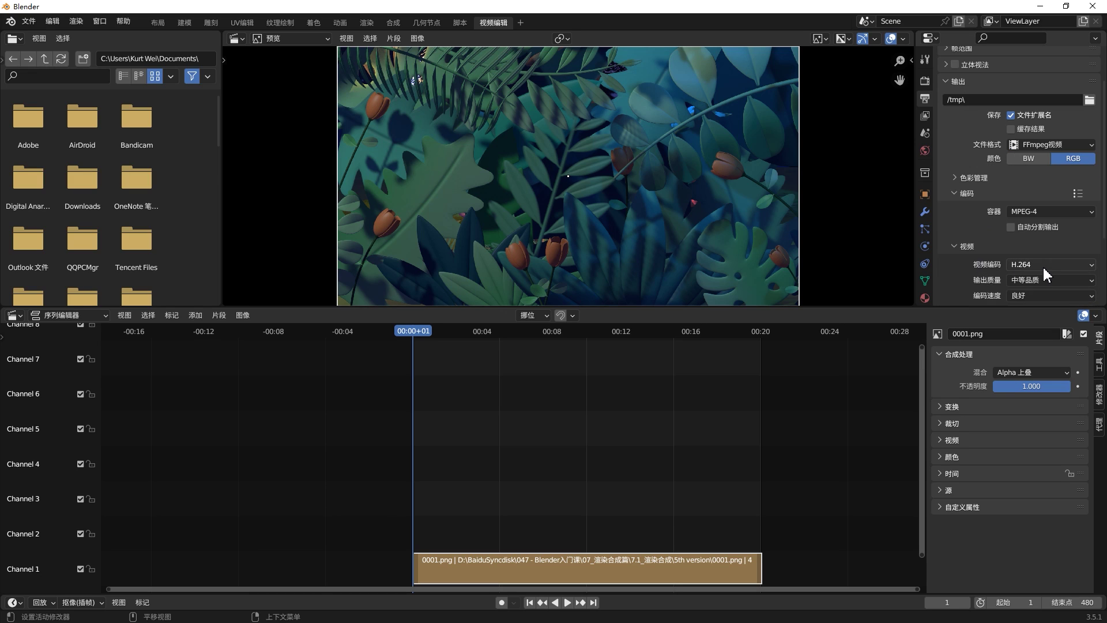
pyautogui.scroll(-2, 1010, 269)
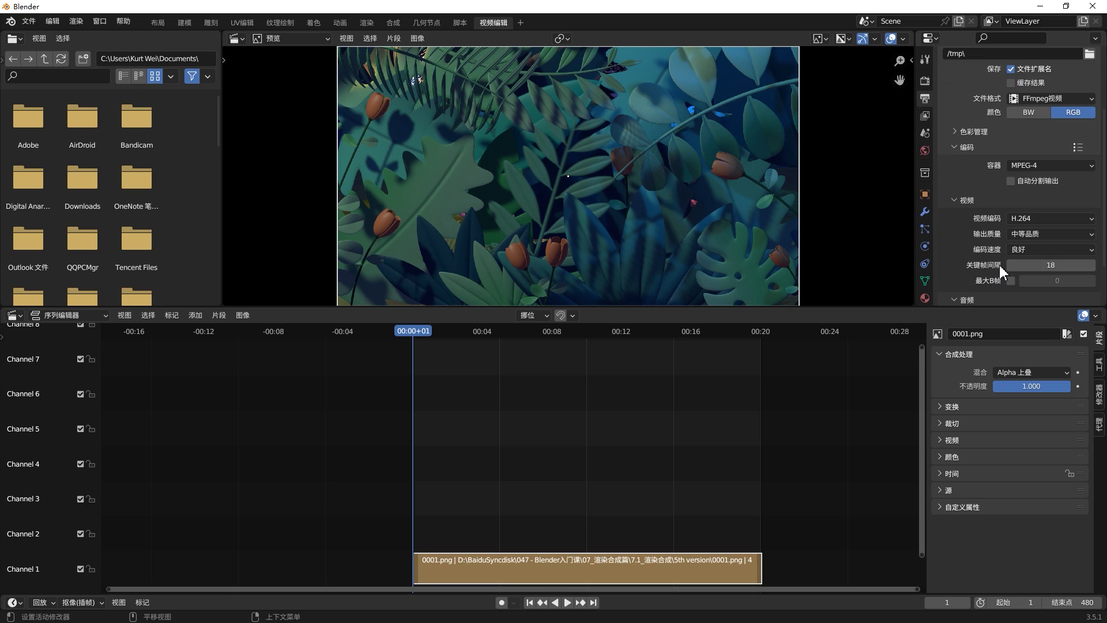
pyautogui.click(1029, 234)
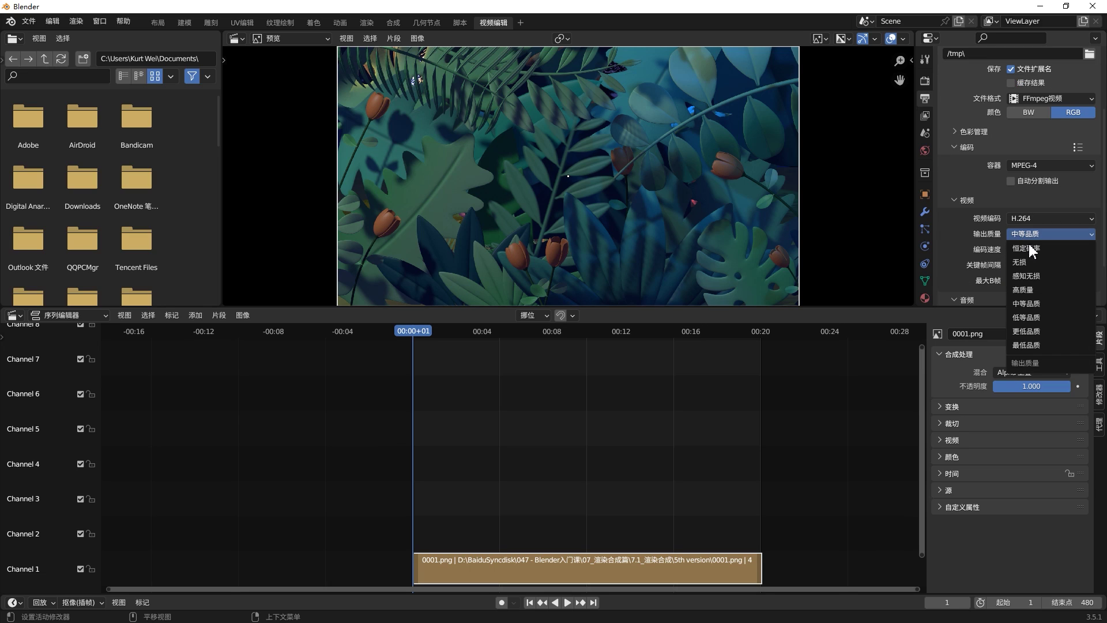
pyautogui.click(1049, 289)
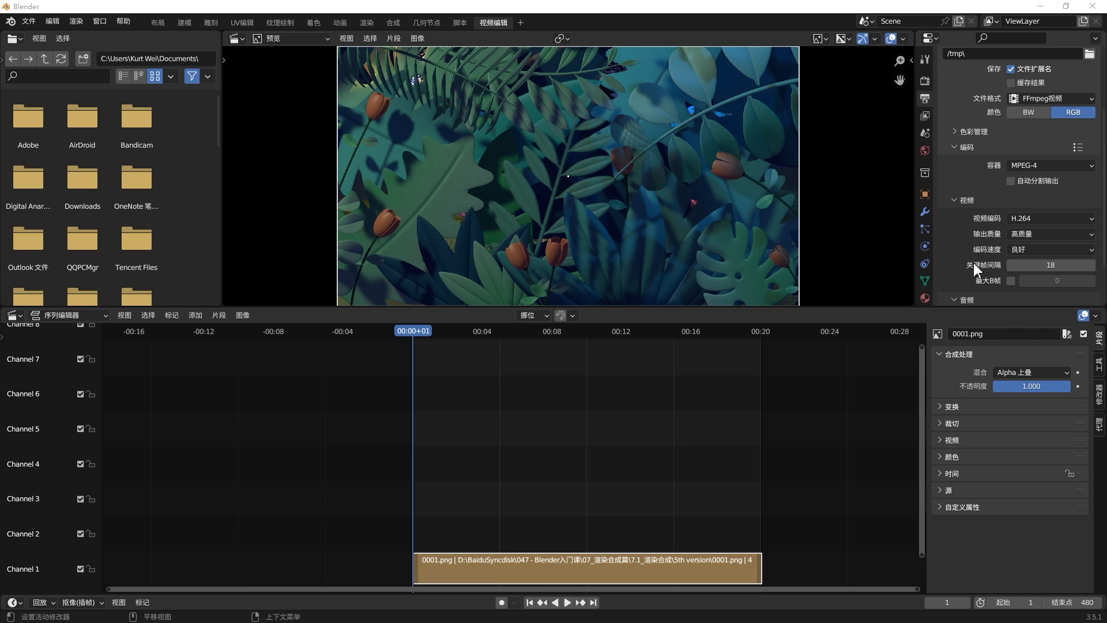
pyautogui.scroll(-1, 974, 265)
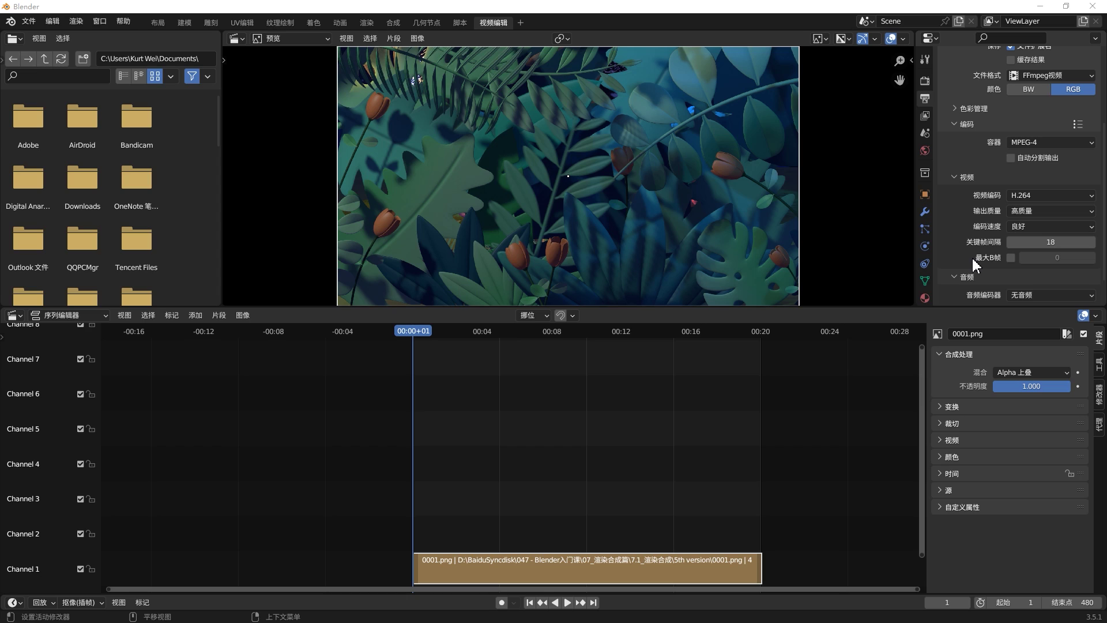
pyautogui.scroll(-2, 974, 265)
pyautogui.scroll(3, 974, 265)
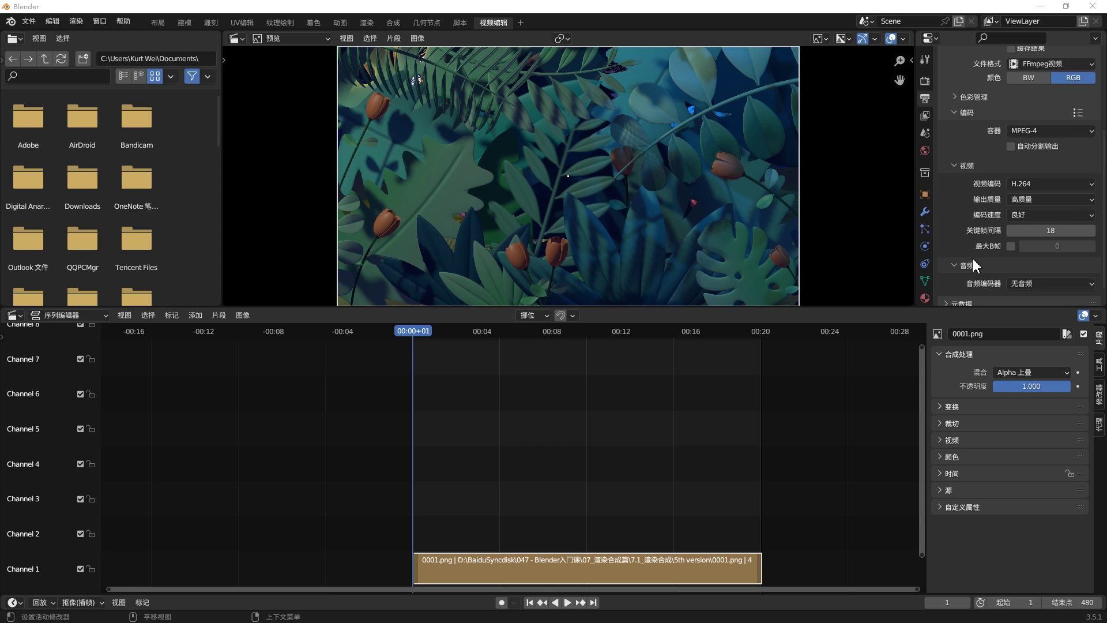
pyautogui.scroll(2, 974, 266)
pyautogui.scroll(2, 974, 265)
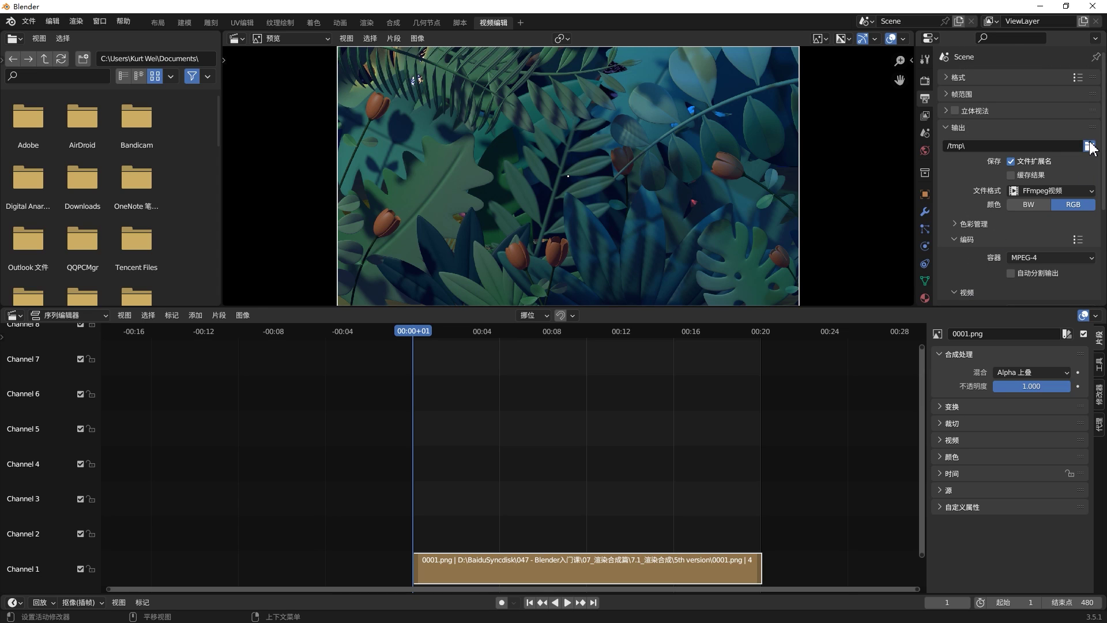
# Create and open a new VIDEO OUTPUT folder for the rendered video
pyautogui.click(1089, 146)
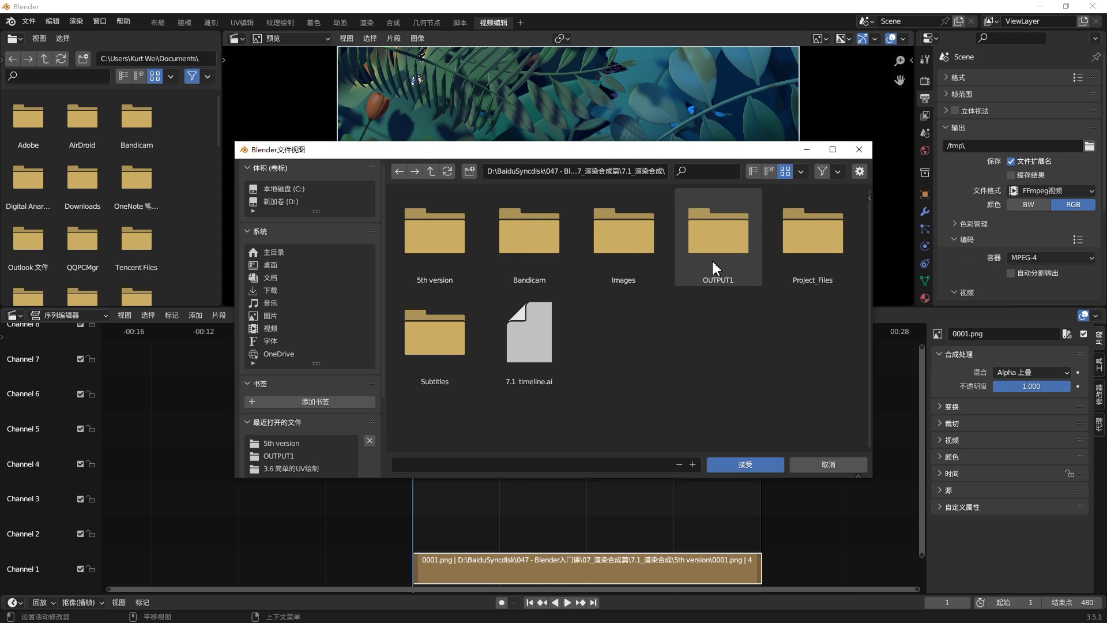
pyautogui.click(470, 172)
pyautogui.write('VIDEO OUTPU')
pyautogui.press('Return')
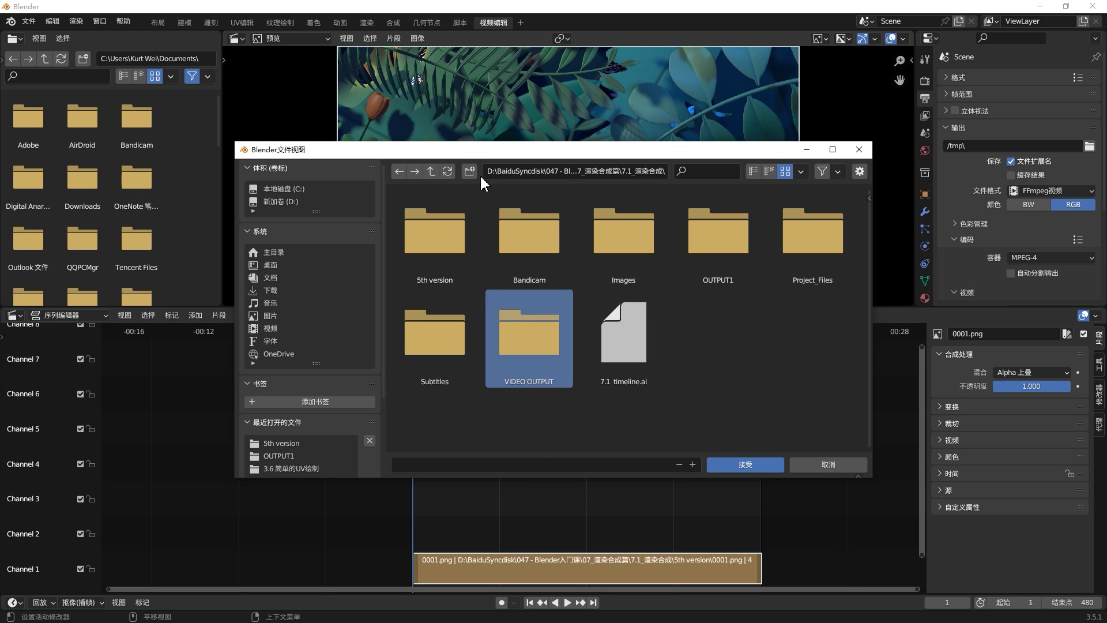
pyautogui.doubleClick(520, 363)
# Name the output file VIDEO and accept the VIDEO OUTPUT location
pyautogui.click(435, 463)
pyautogui.write('VIDEO')
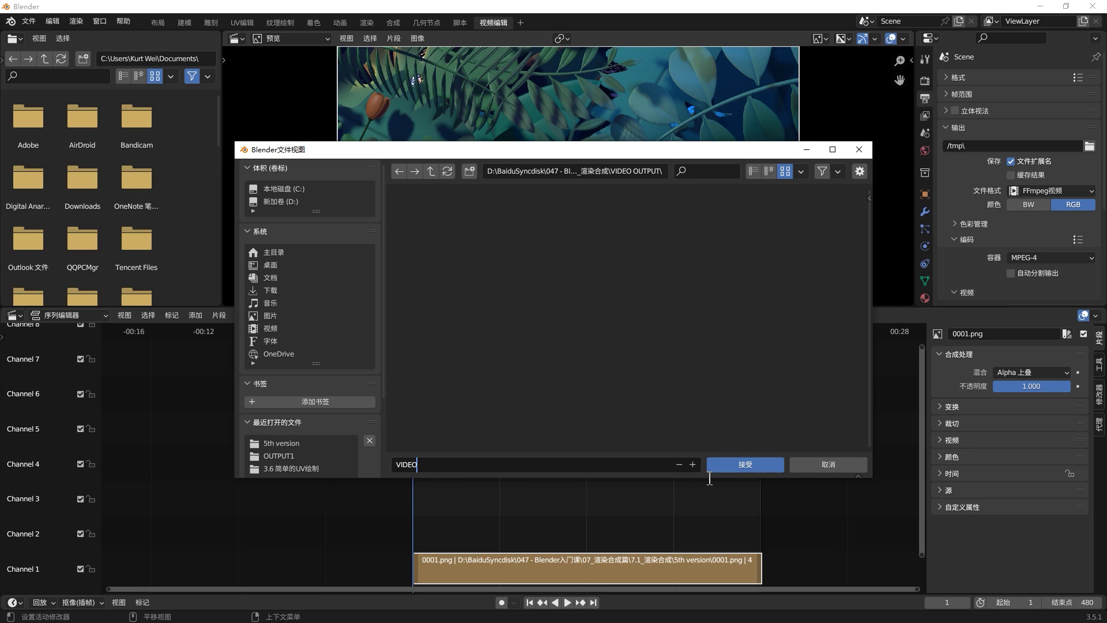
pyautogui.click(692, 464)
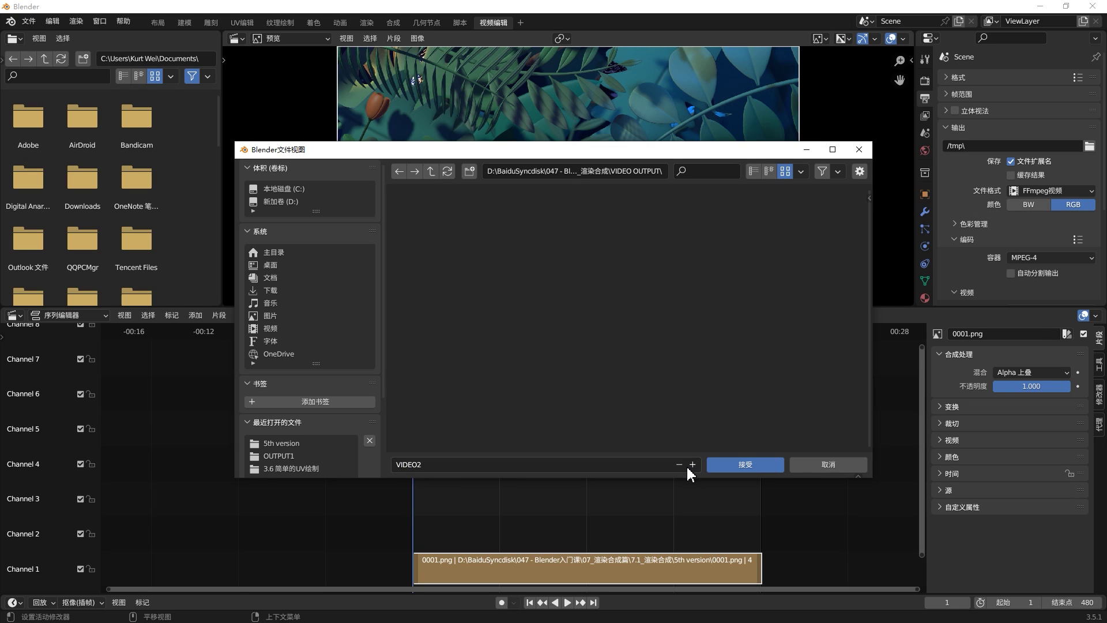
pyautogui.click(779, 465)
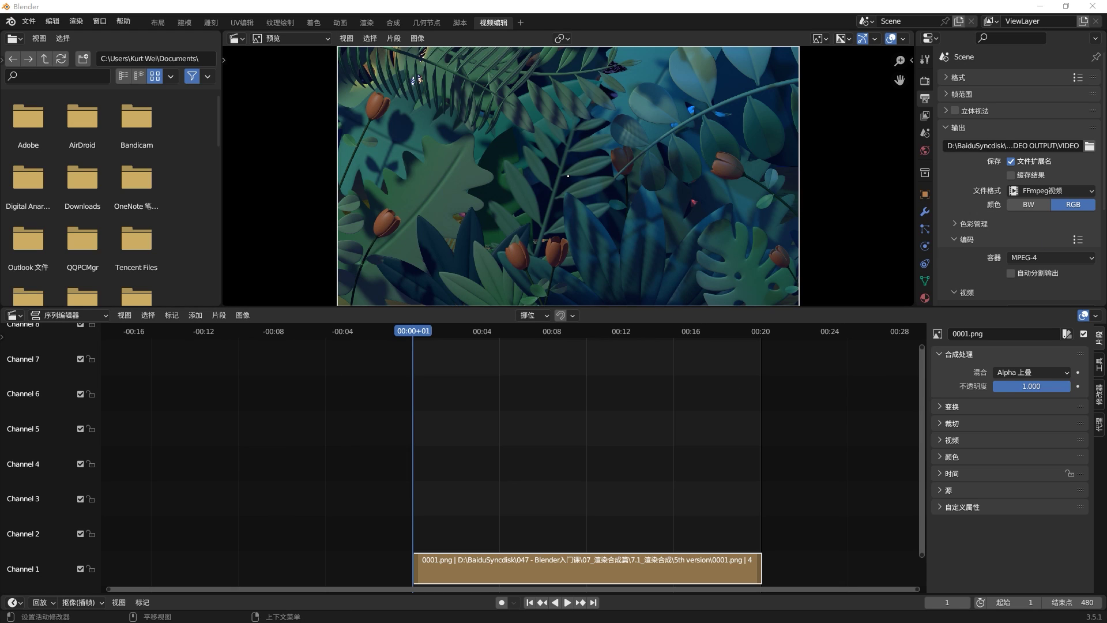
pyautogui.click(76, 21)
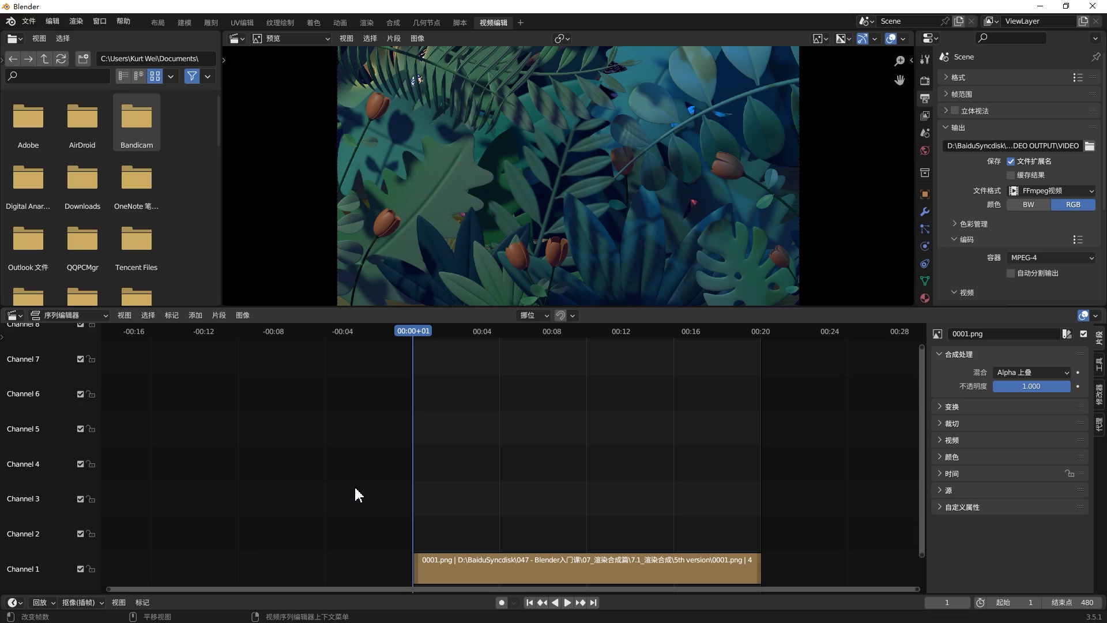
# Render all 480 animation frames to the MPEG-4 file, then dismiss the finished render window
pyautogui.press('ctrl')
pyautogui.hotkey('ctrl', 'F12')
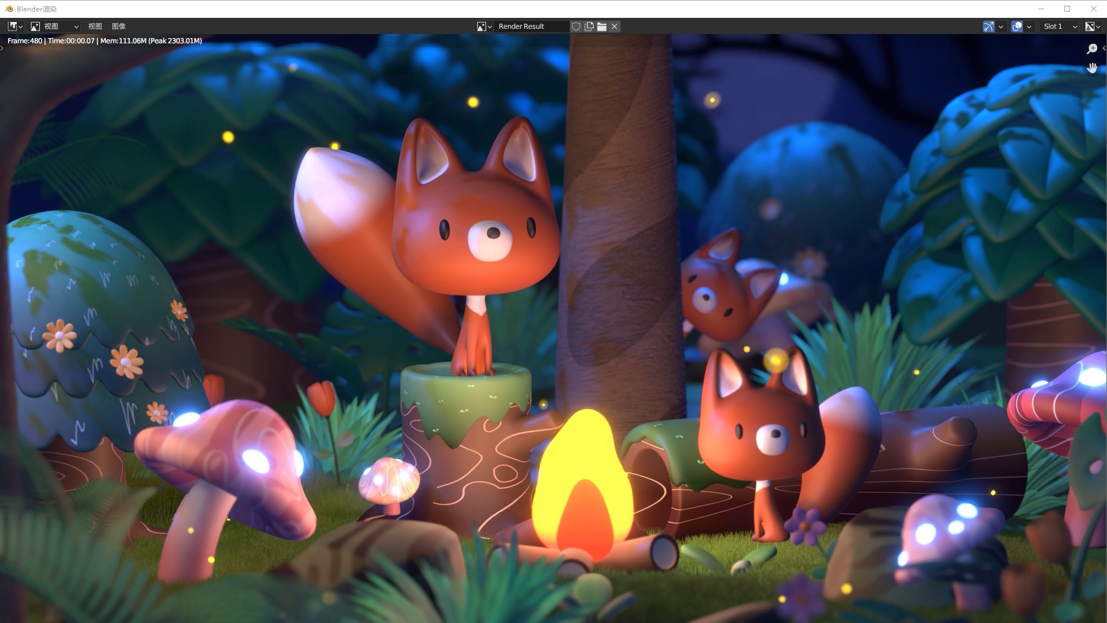
pyautogui.press('Escape')
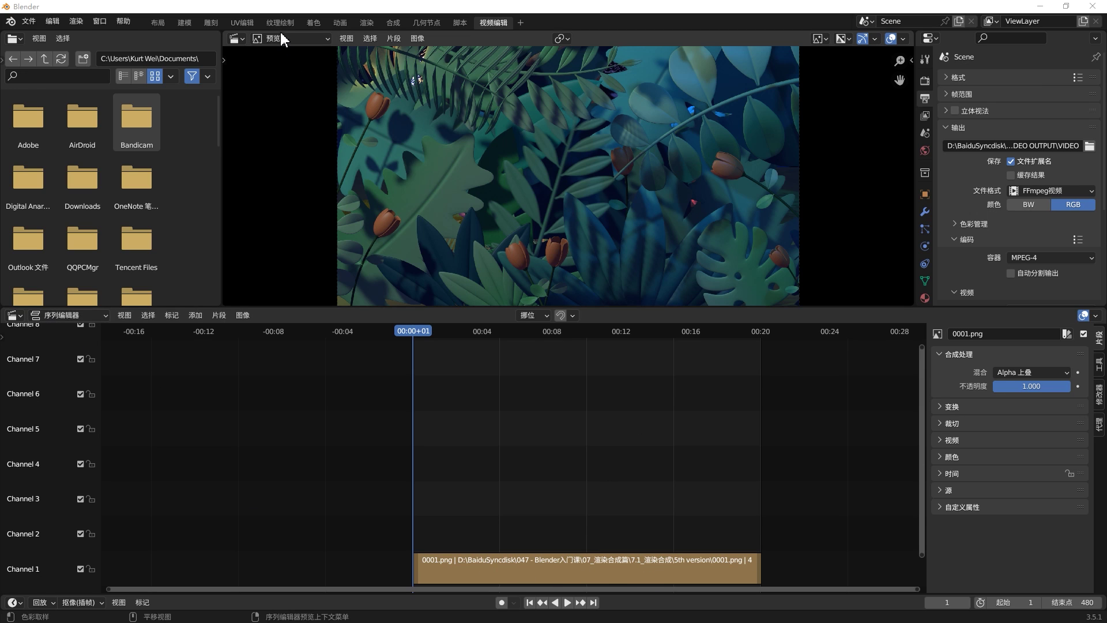
# In the Layout workspace, add a UV sphere and place it above the cube
pyautogui.click(157, 23)
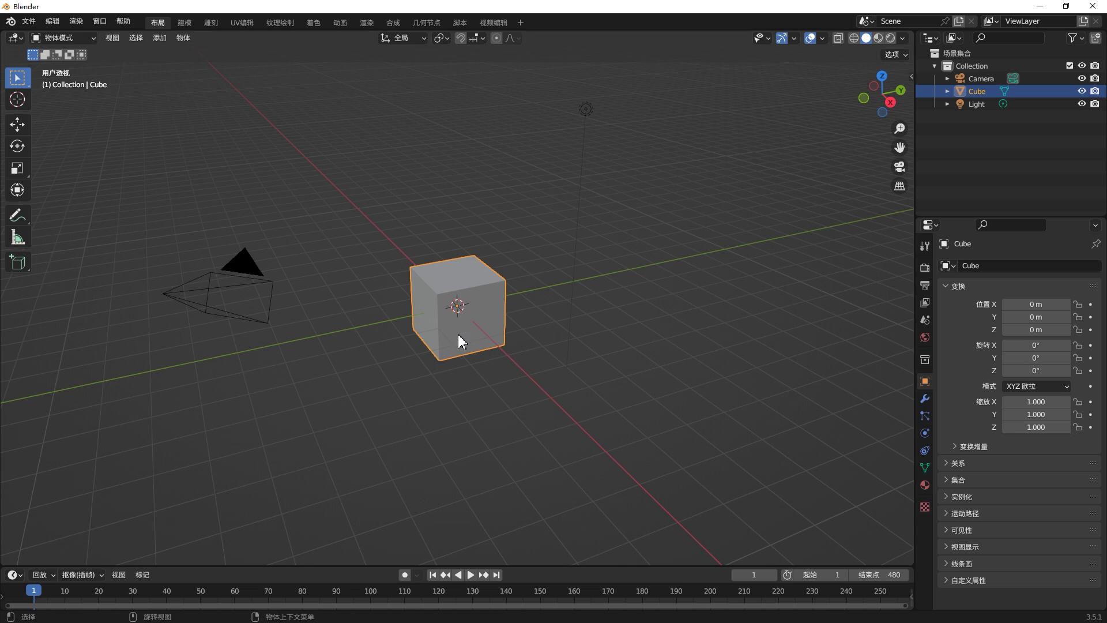
pyautogui.moveTo(461, 340); pyautogui.dragTo(462, 336, button='middle')
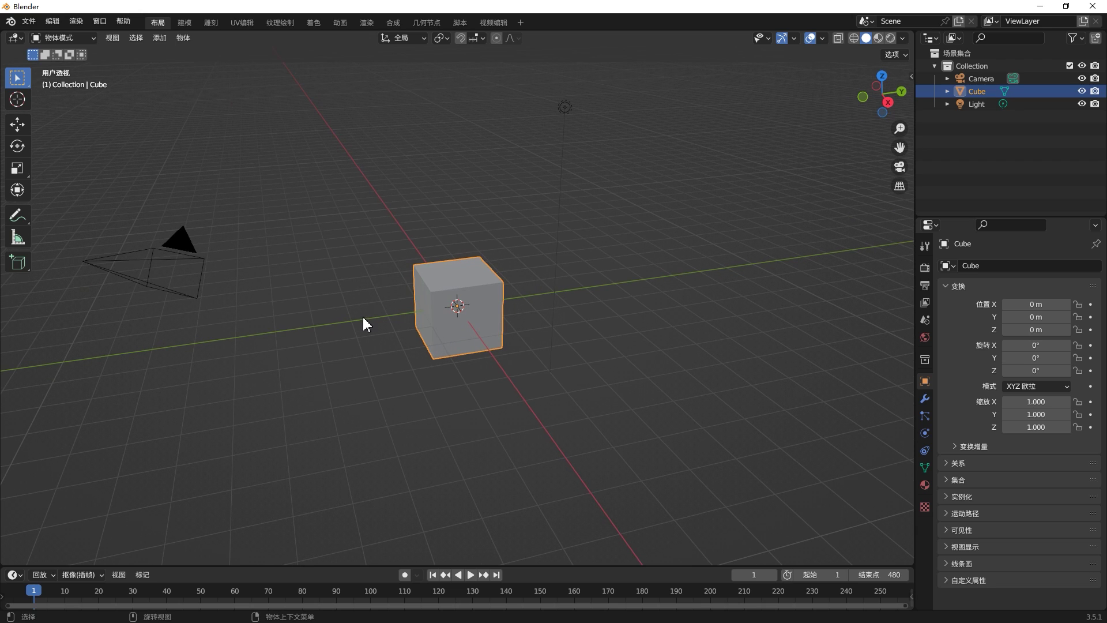
pyautogui.hotkey('shift', 'a')
pyautogui.click(423, 352)
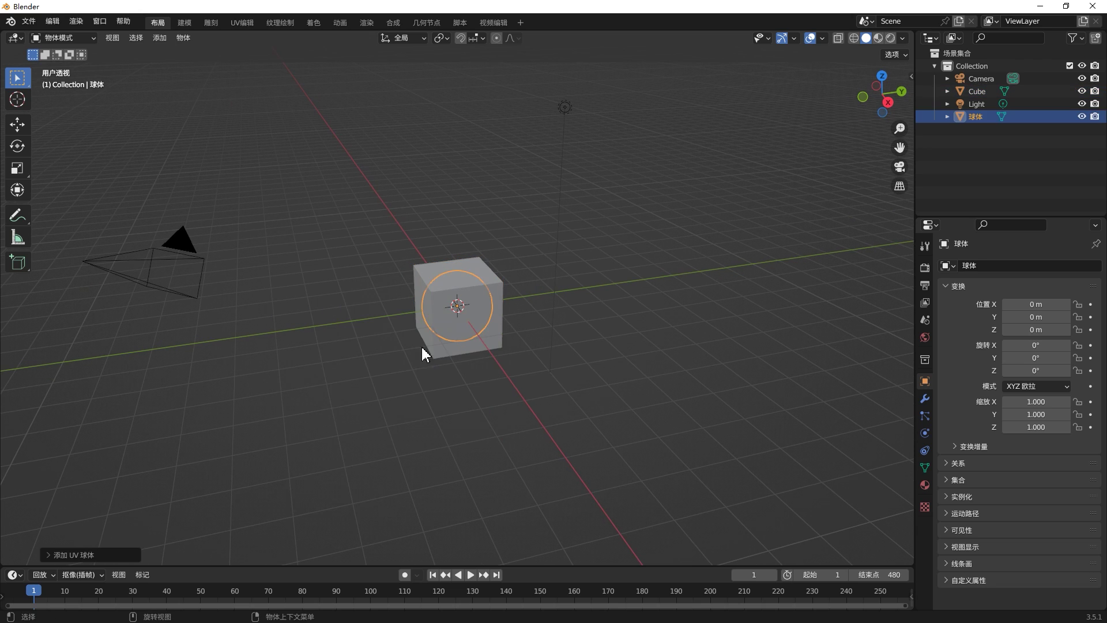
pyautogui.press('g')
pyautogui.click(383, 267)
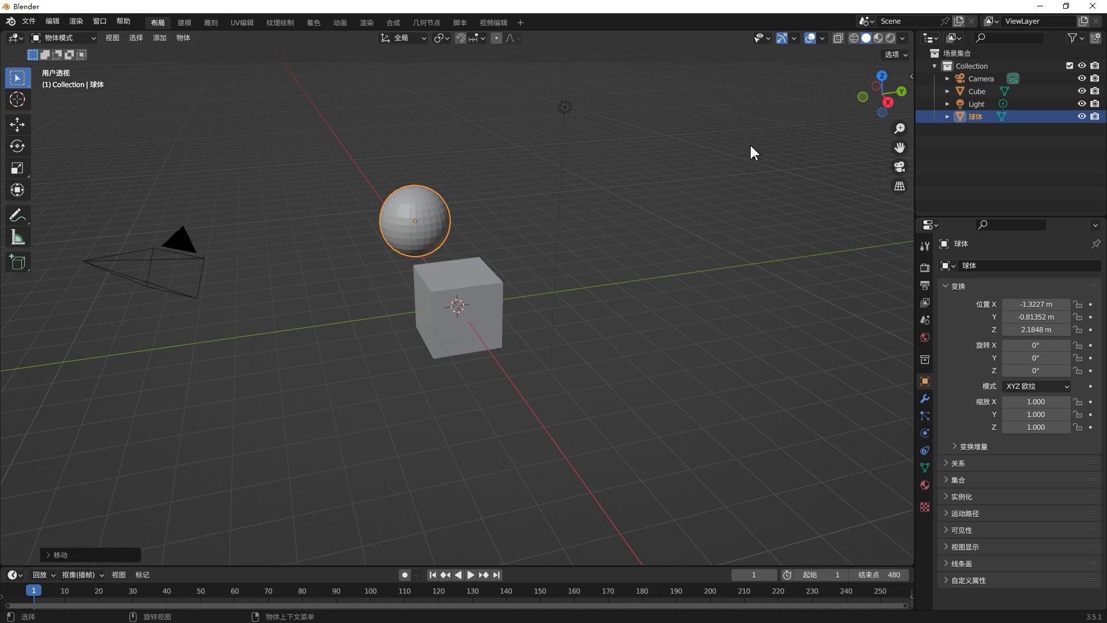
# Preview the sphere and cube in rendered shading and render a still of the current frame
pyautogui.click(890, 37)
pyautogui.moveTo(593, 260)
pyautogui.mouseDown(button='middle')
pyautogui.moveTo(599, 268)
pyautogui.moveTo(491, 243)
pyautogui.mouseUp(button='middle')
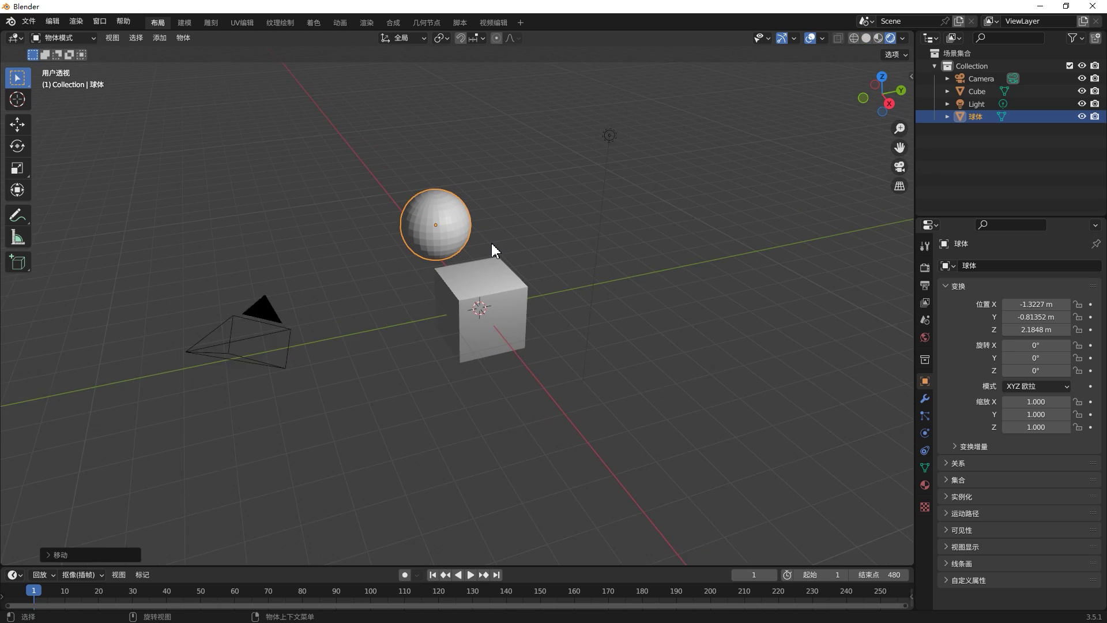
pyautogui.press('F12')
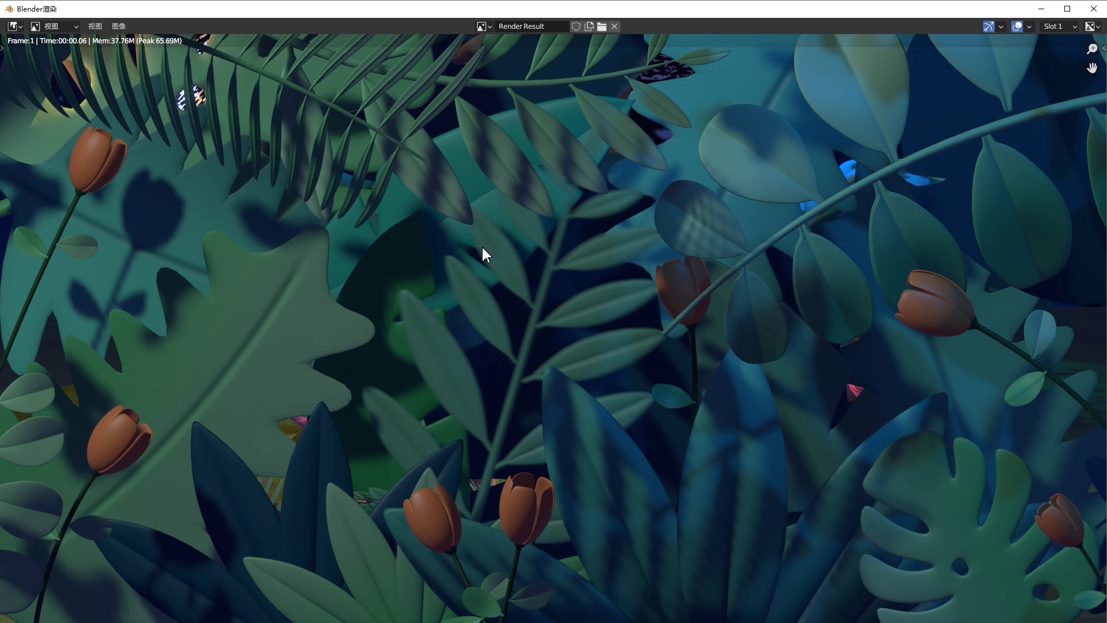
pyautogui.click(1093, 9)
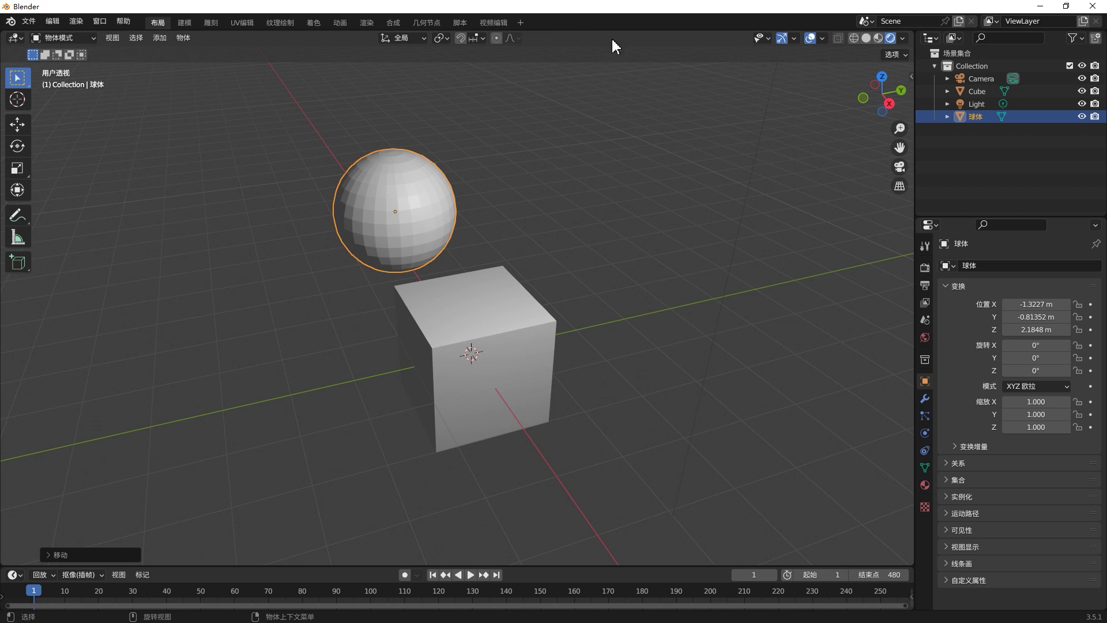
# Set the sequencer to frame 140 and render a still of that frame
pyautogui.click(493, 22)
pyautogui.click(514, 333)
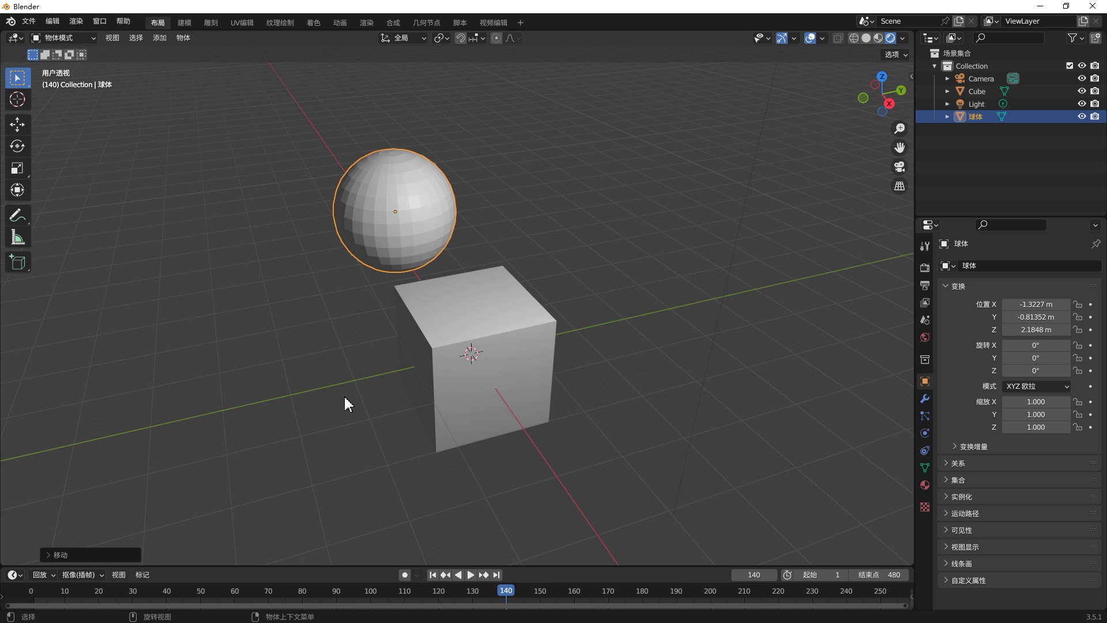
pyautogui.click(343, 395)
pyautogui.press('F12')
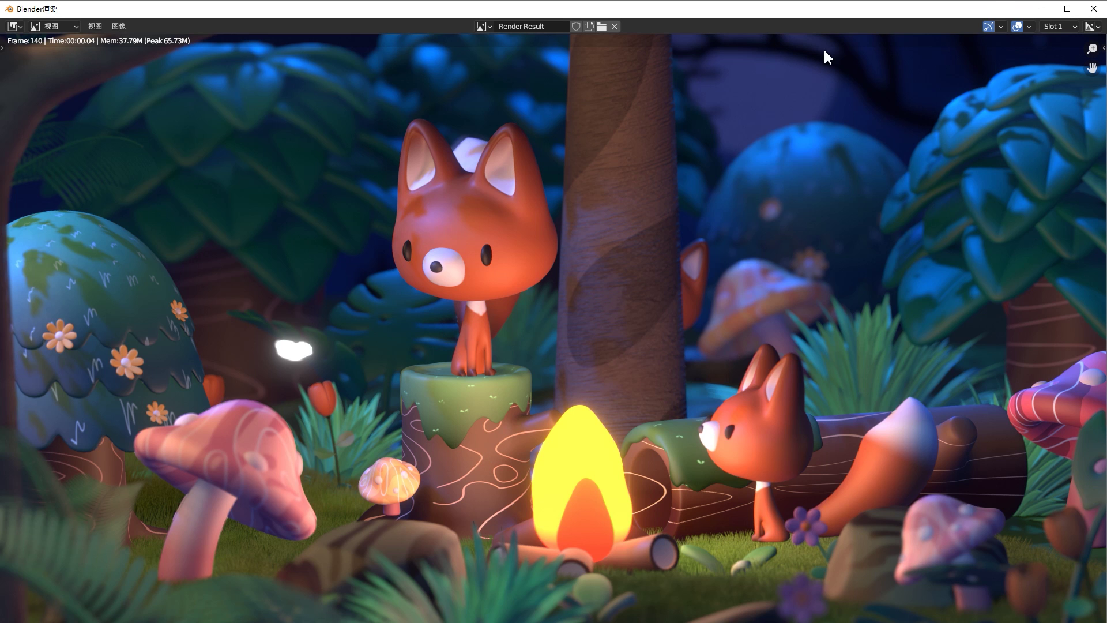
# Delete the fox forest image-sequence strip so frame 140 renders only the cube and sphere
pyautogui.click(1084, 8)
pyautogui.click(493, 23)
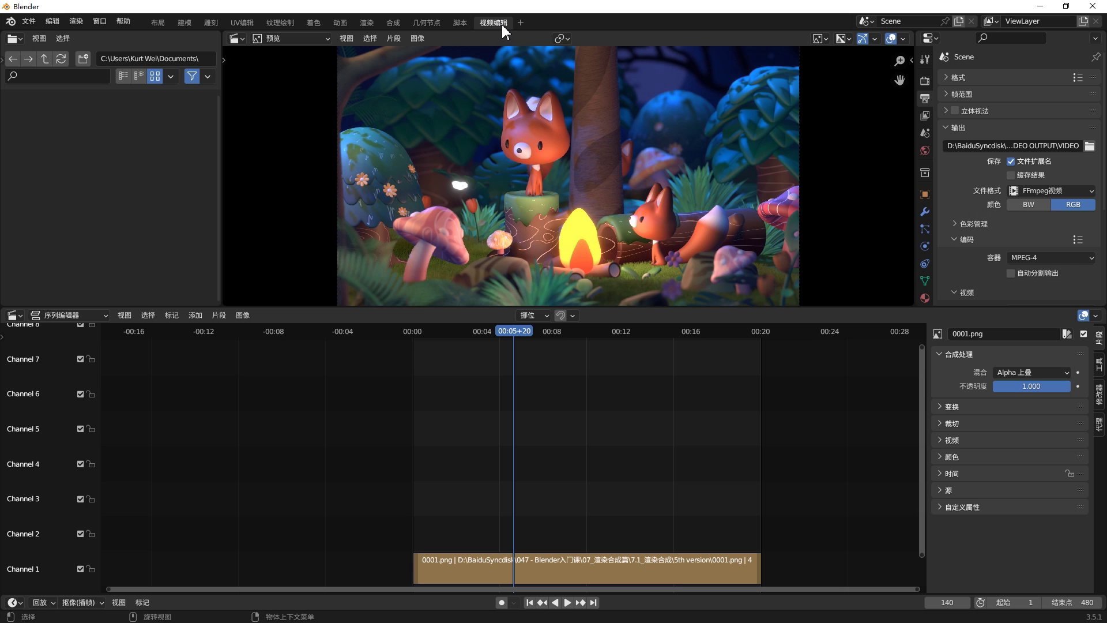
pyautogui.press('Delete')
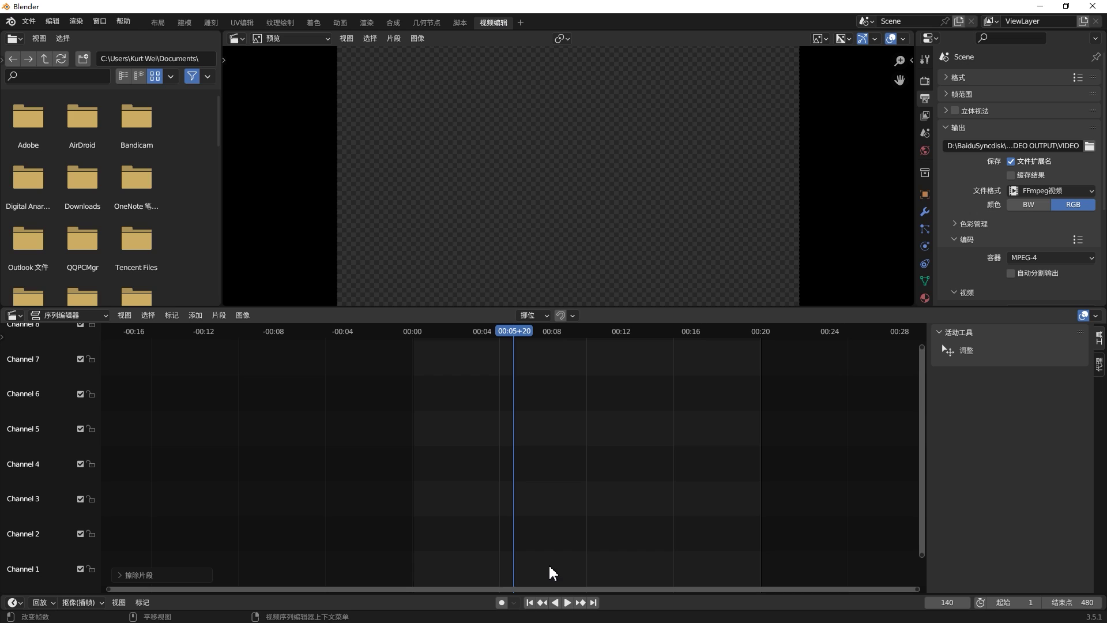
pyautogui.click(175, 25)
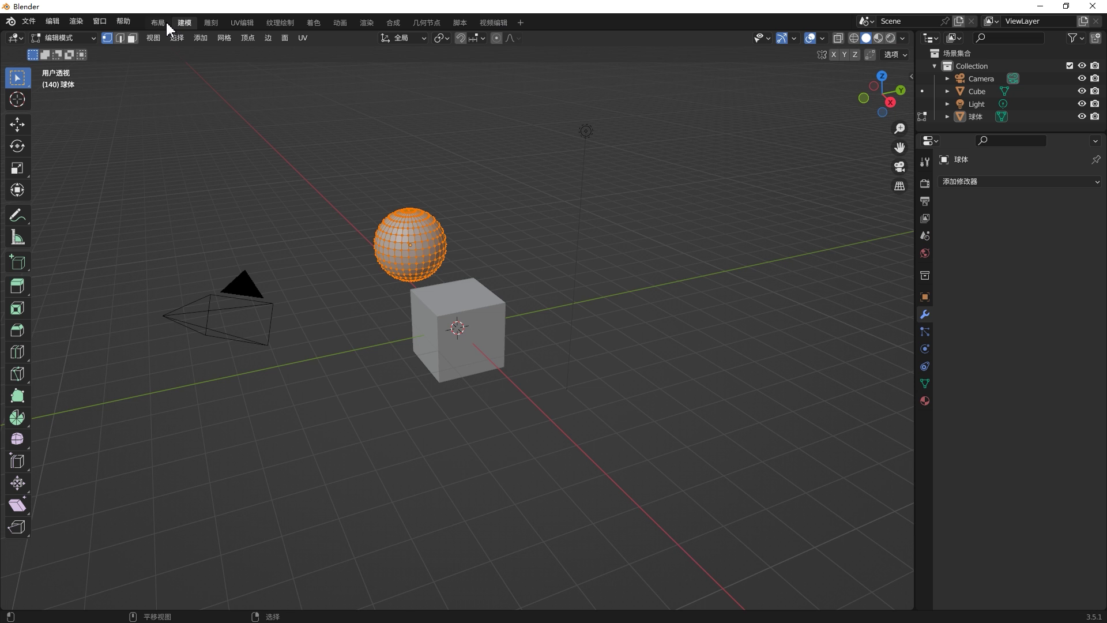
pyautogui.click(165, 22)
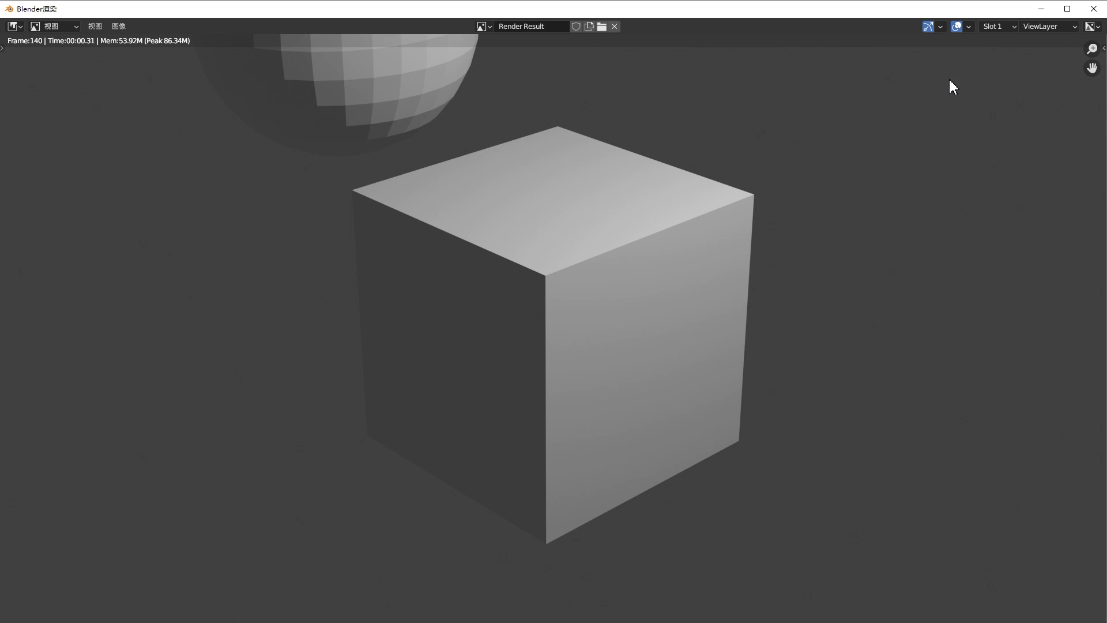
pyautogui.click(1085, 11)
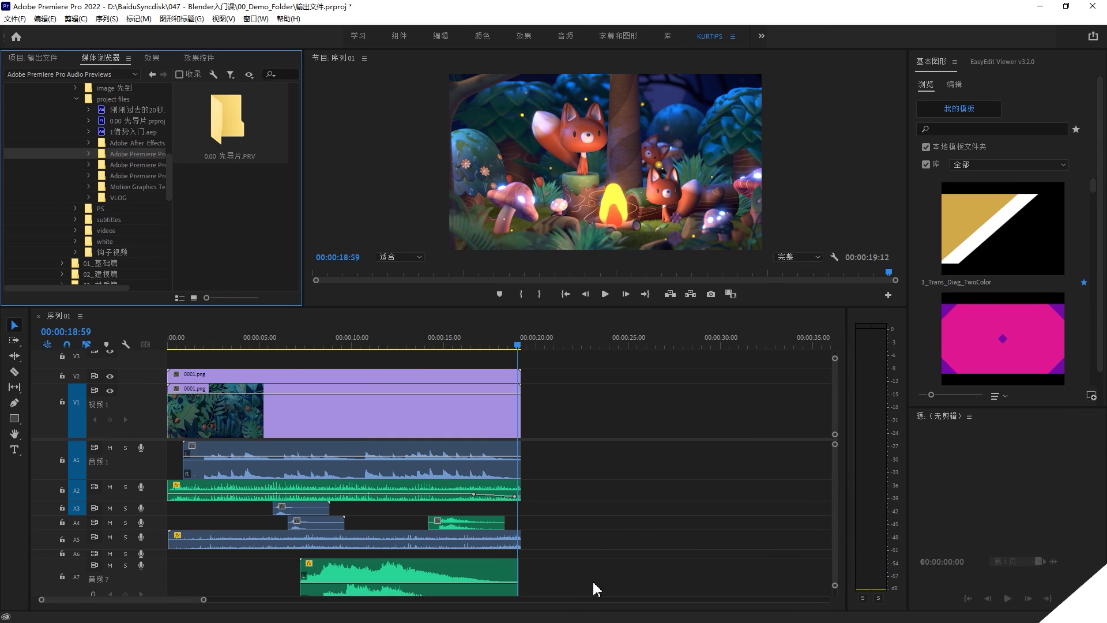
# Rewind the Premiere Pro sequence to its start and play the encoded fox forest video
pyautogui.moveTo(513, 346); pyautogui.dragTo(265, 341)
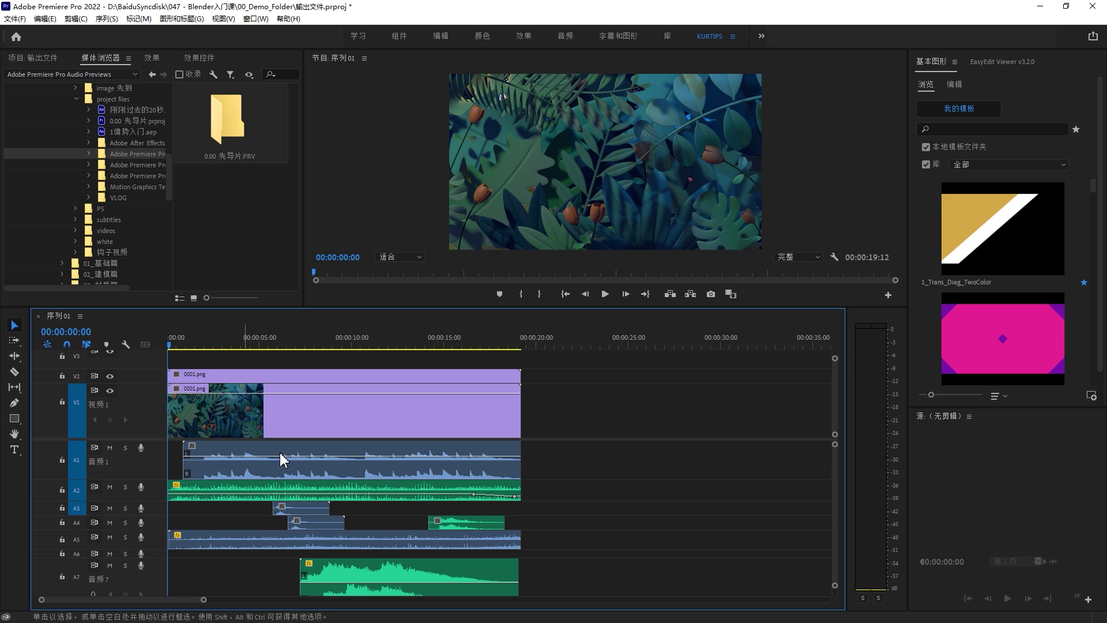
pyautogui.press('space')
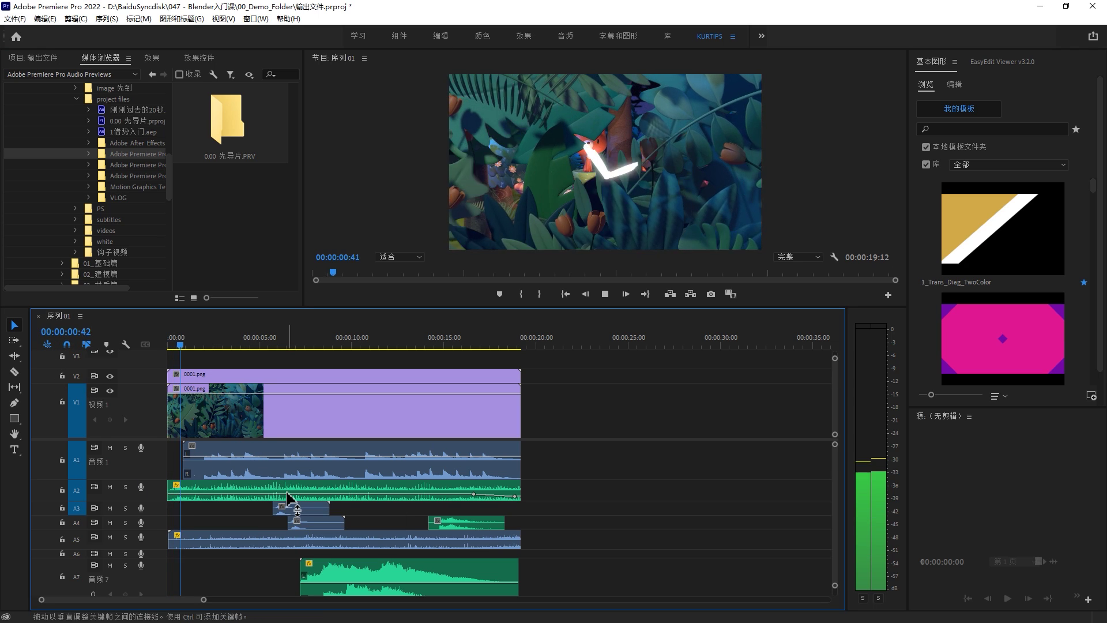